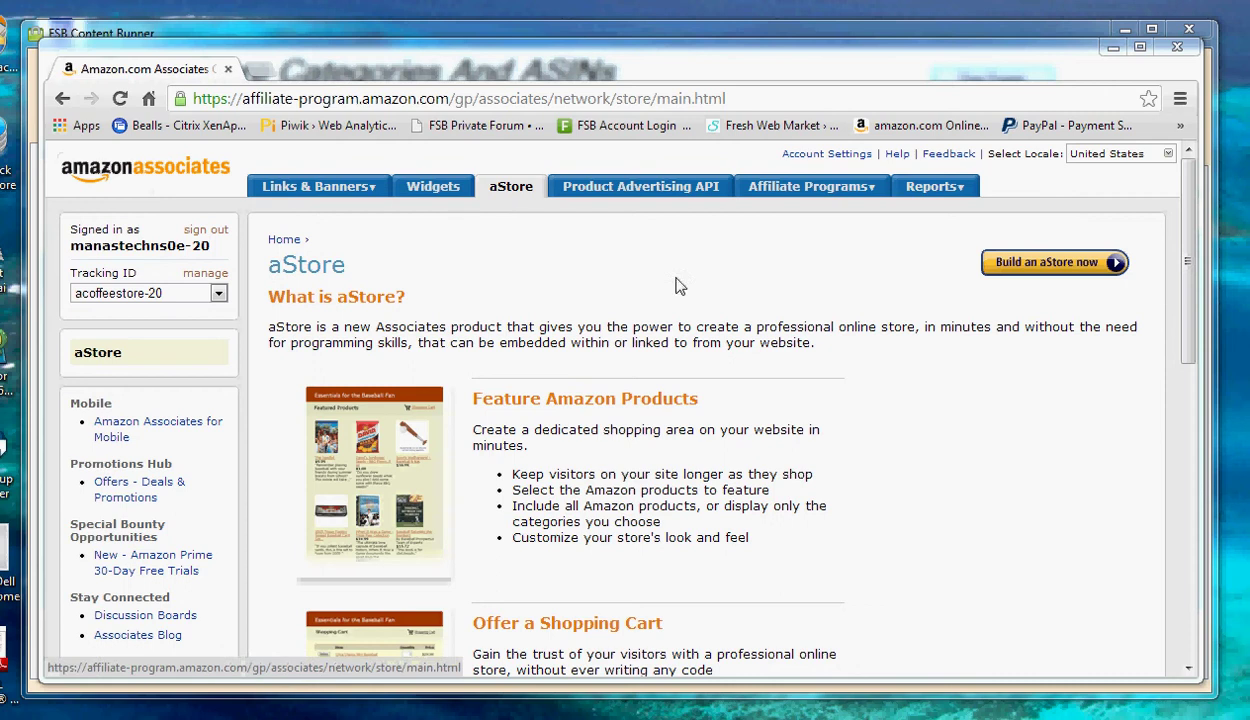
Step: Start building an aStore with a new configuration instead of the previous one, and add a first category page
left_click(1044, 264)
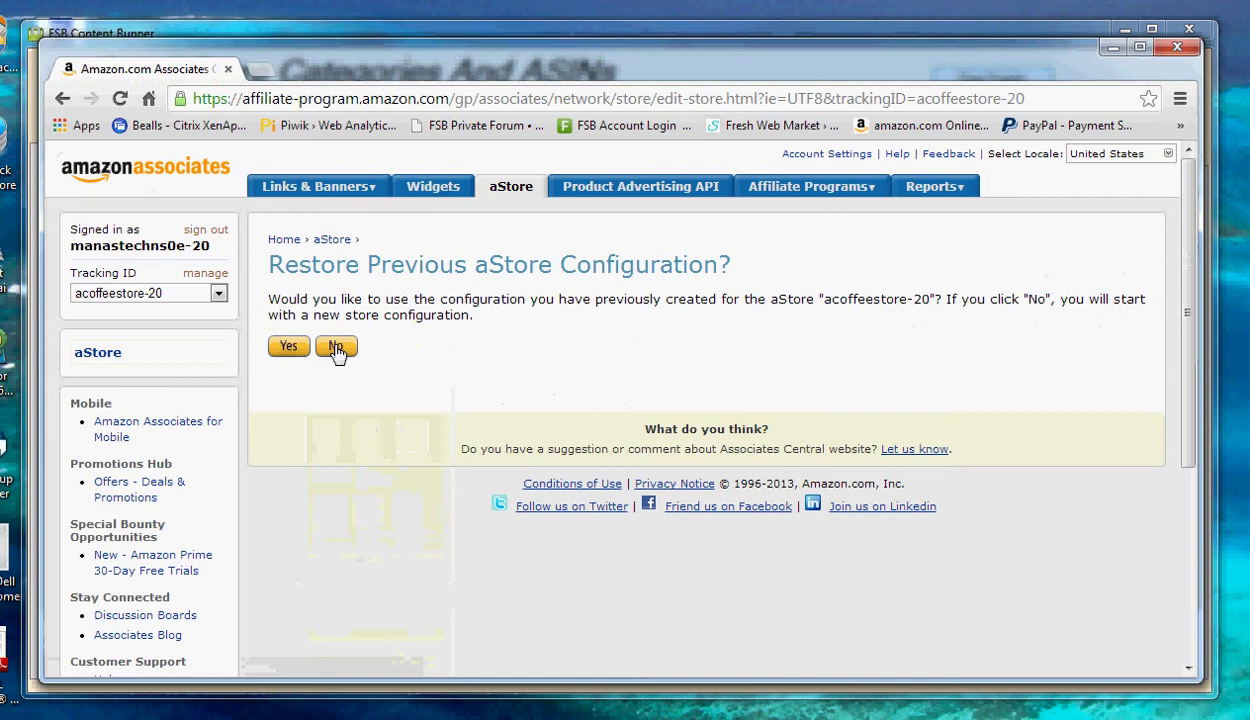
left_click(336, 348)
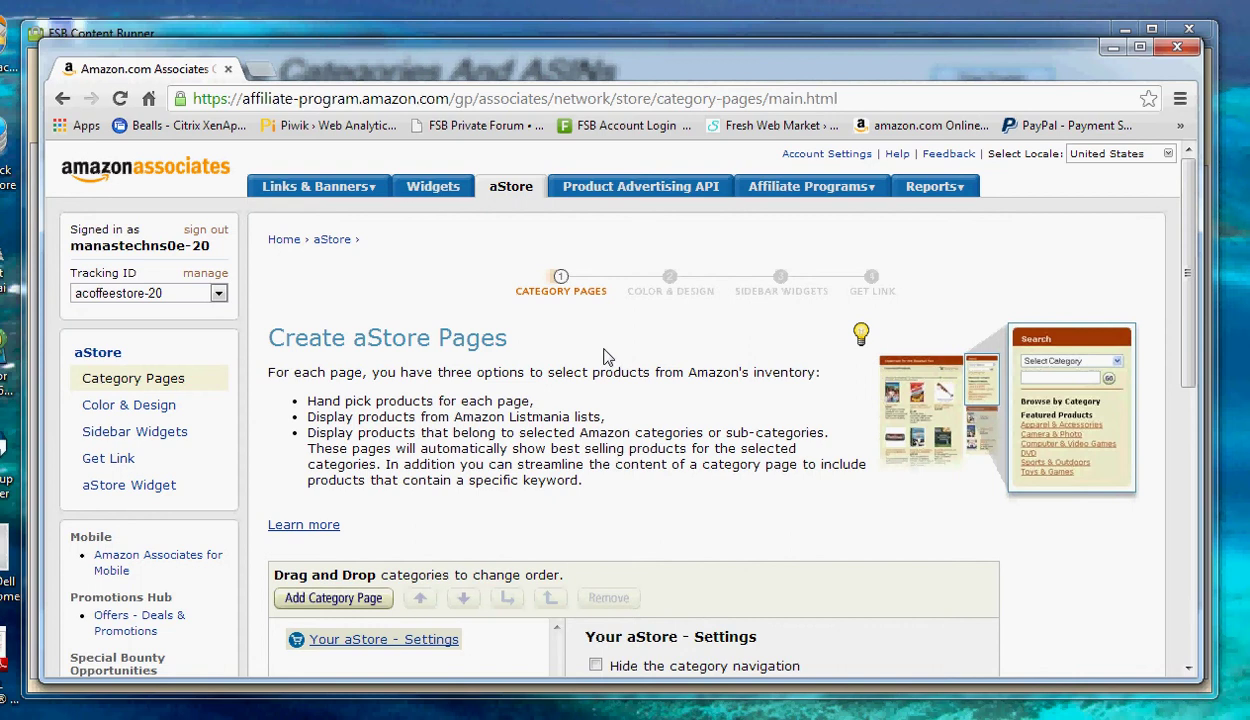
scroll(605, 348, "down", 3)
scroll(605, 348, "down", 3)
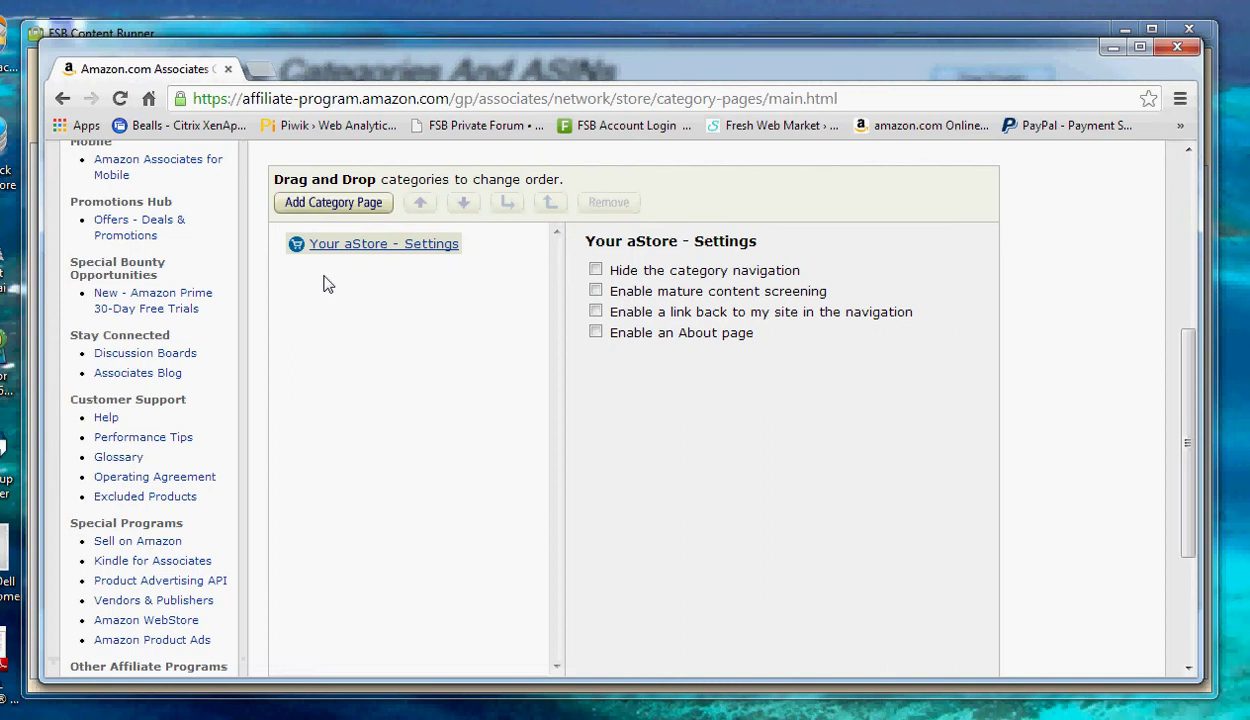
left_click(328, 204)
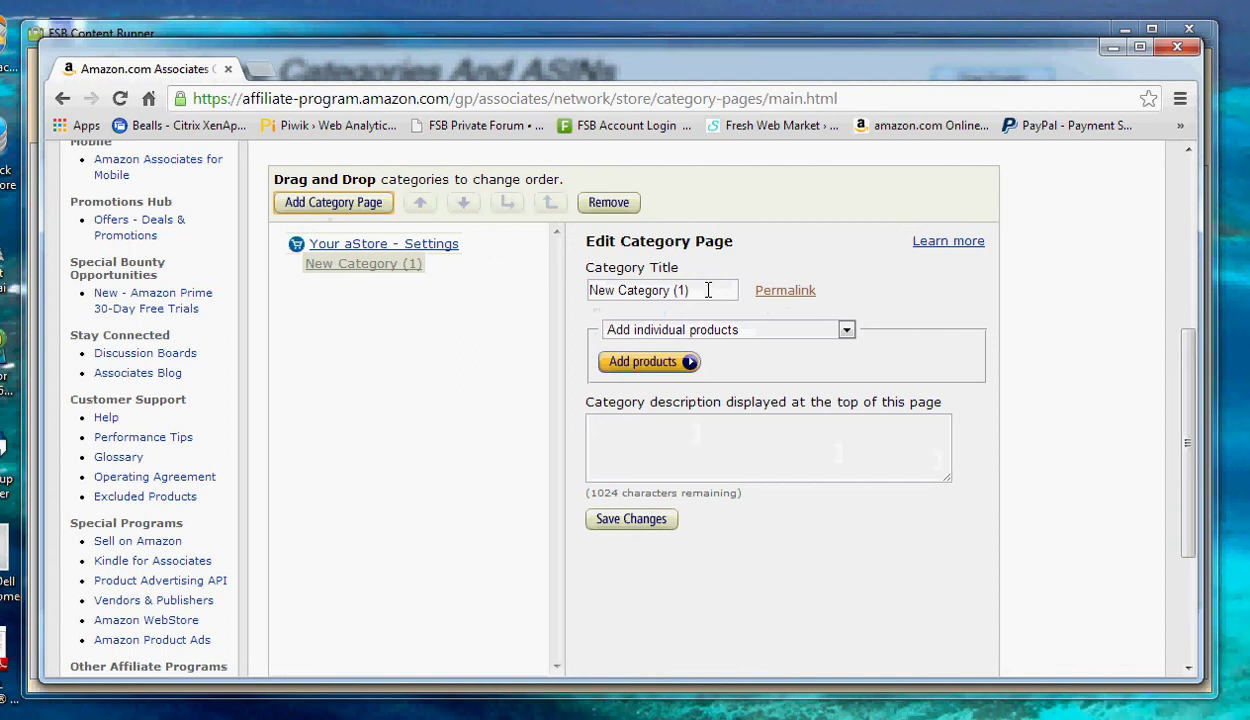
Step: Set the new category page to add products by Amazon.com category and open the Amazon category selection
left_click(773, 335)
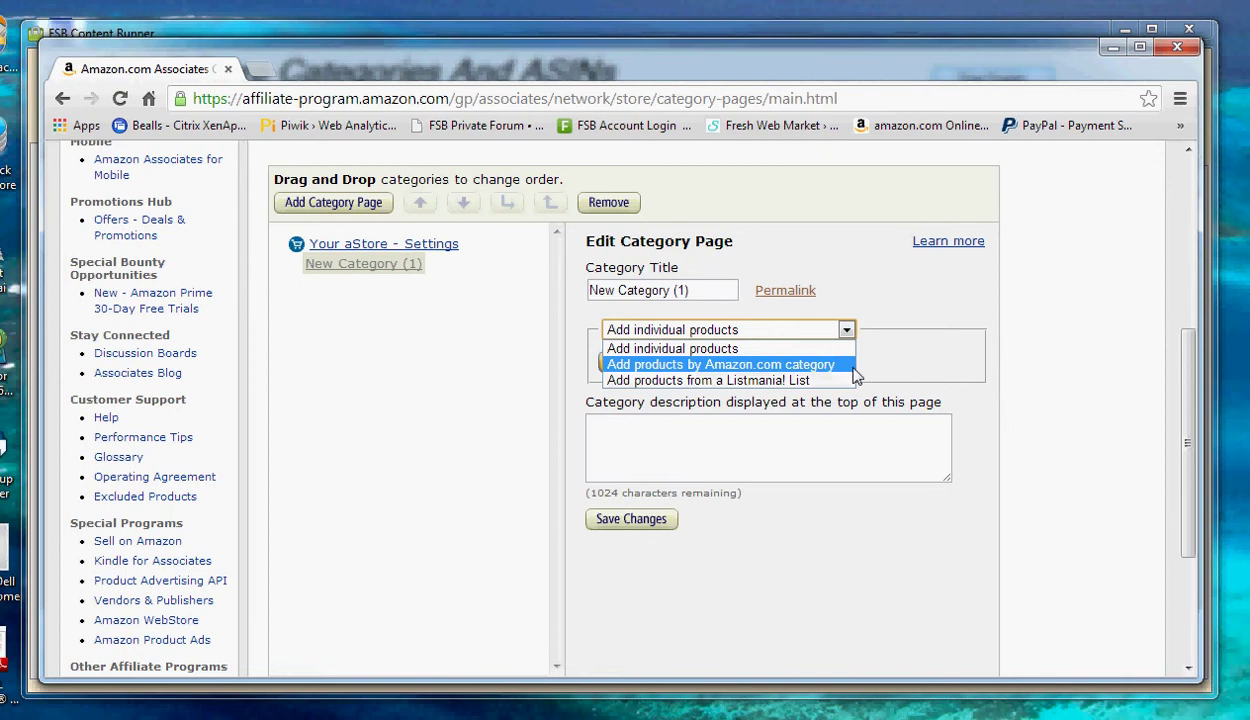
left_click(795, 366)
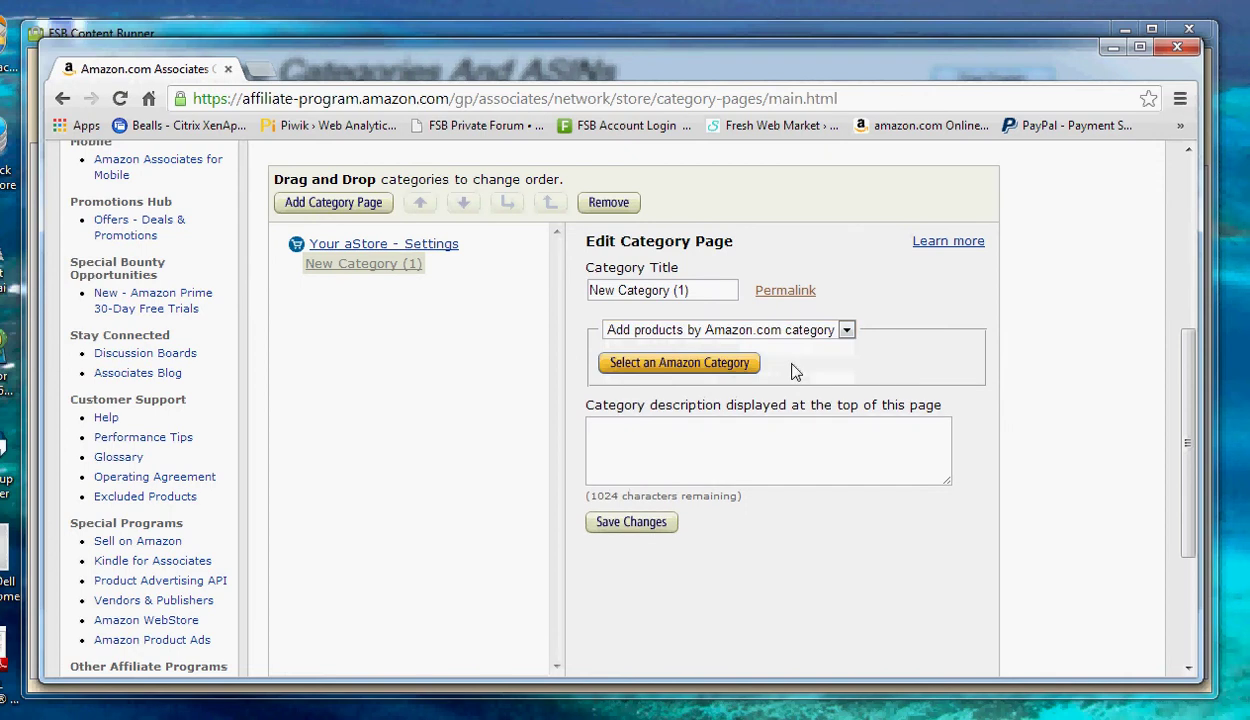
left_click(678, 366)
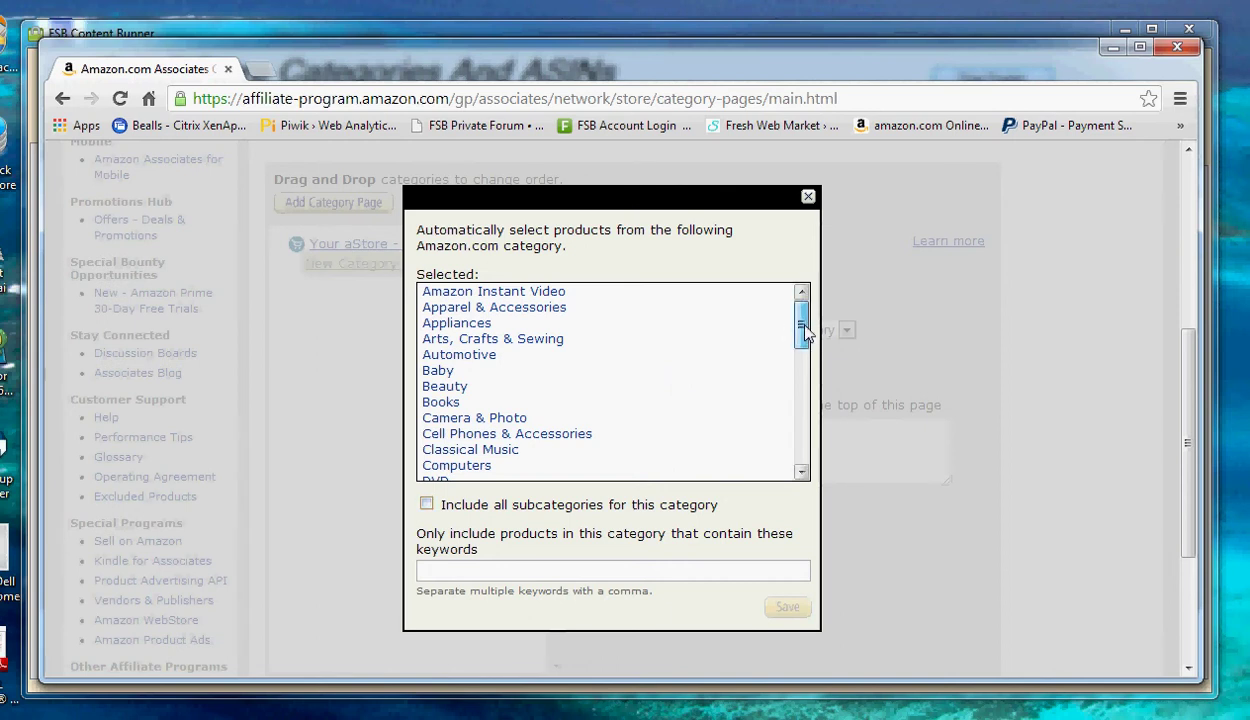
Step: Choose the Amazon category Kitchen & Housewares > Coffee, Tea & Espresso > Coffee Makers for the page
left_click_drag(804, 333, 801, 391)
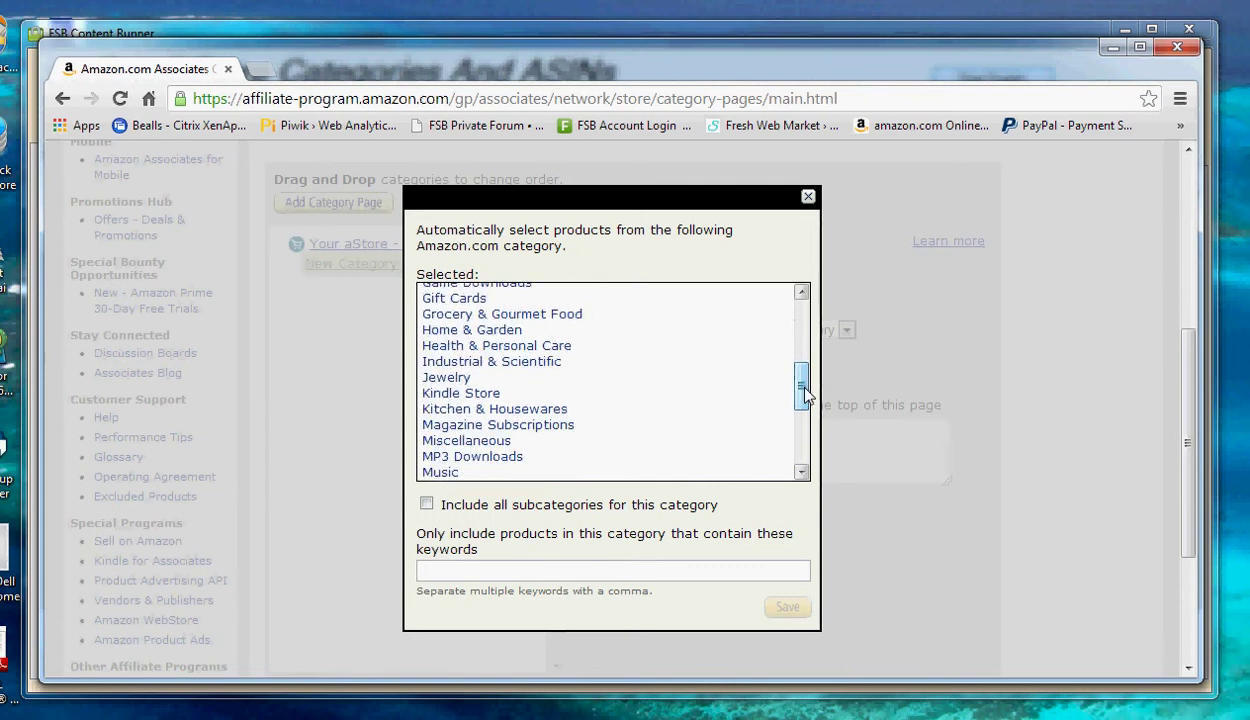
left_click(460, 410)
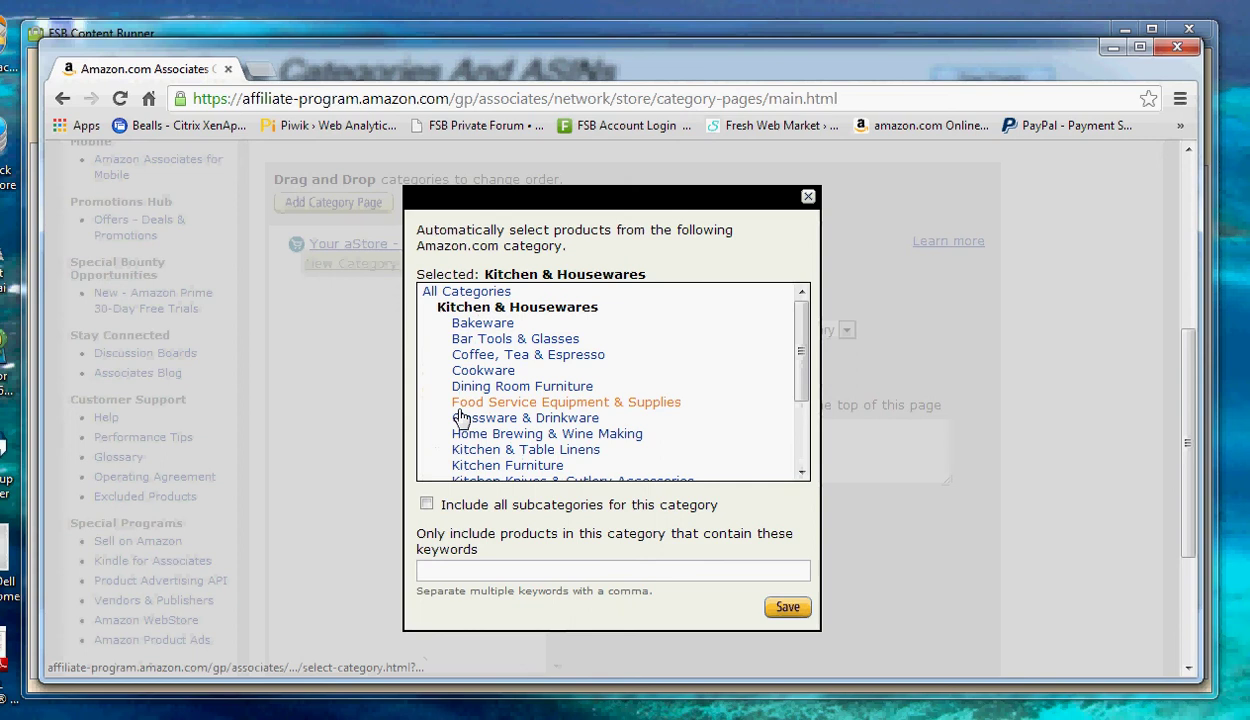
left_click(468, 358)
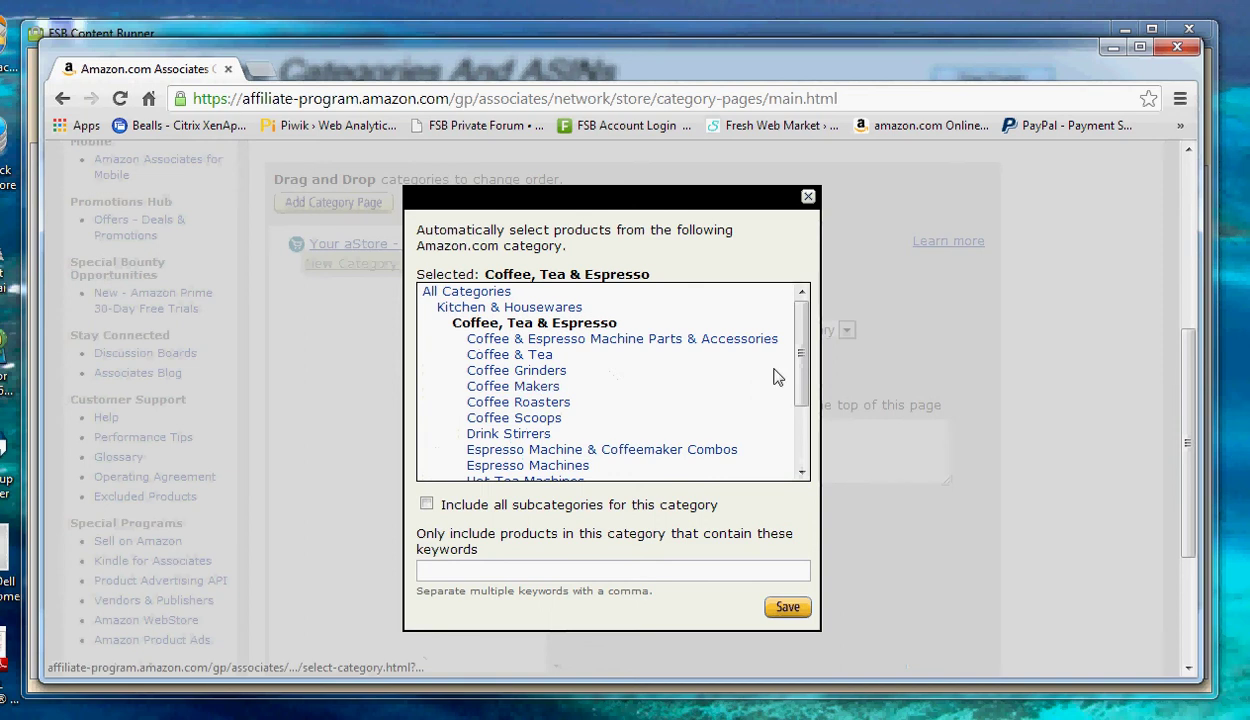
left_click_drag(798, 368, 806, 412)
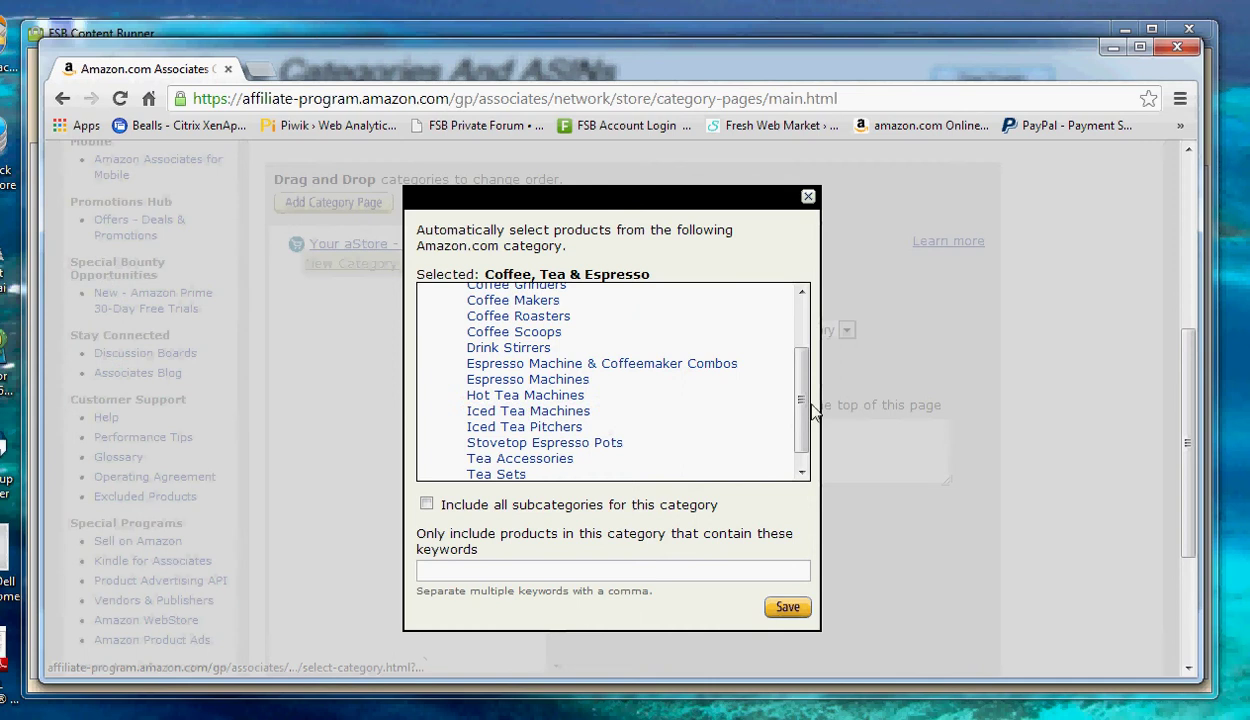
left_click_drag(806, 412, 797, 318)
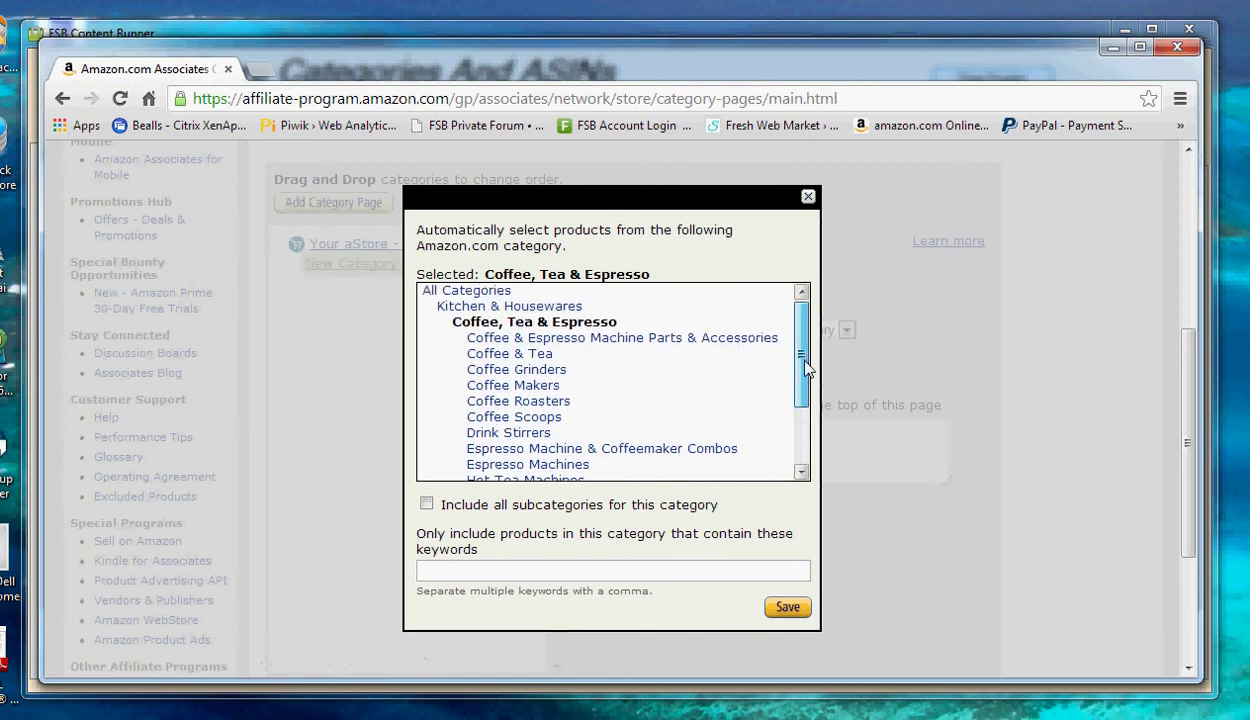
left_click(510, 386)
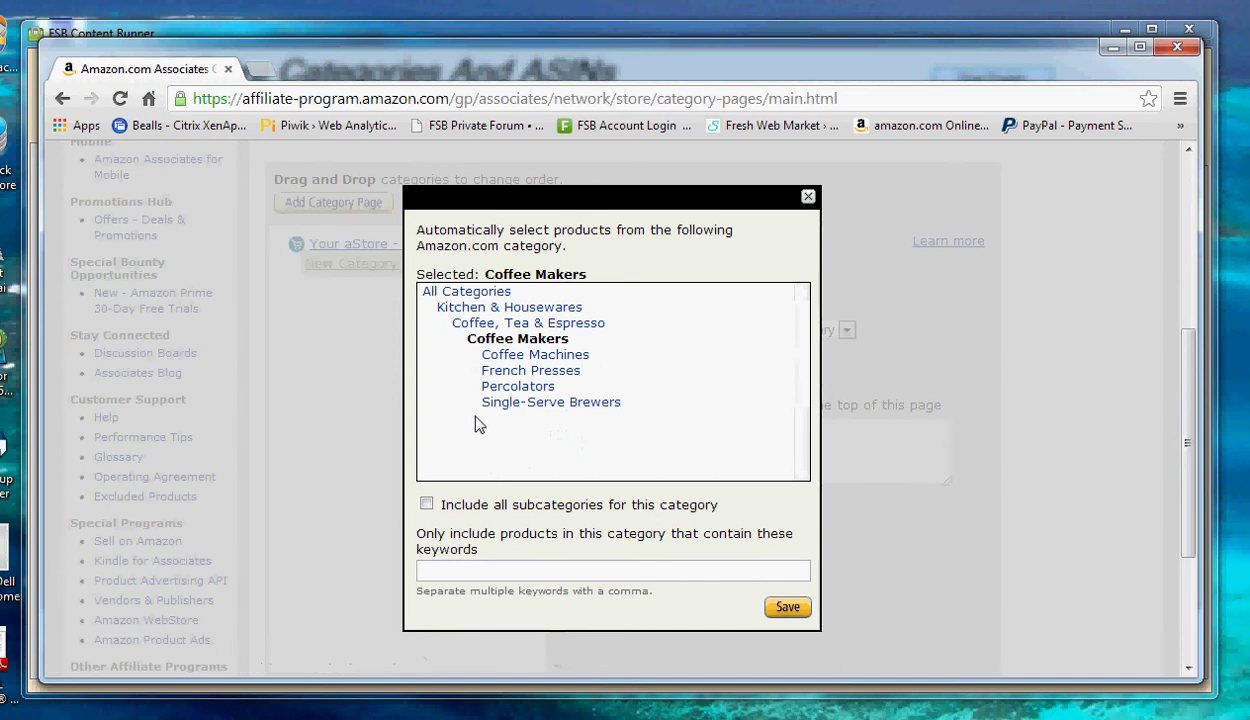
Step: Include all subcategories of Coffee Makers and save the category selection
left_click(427, 505)
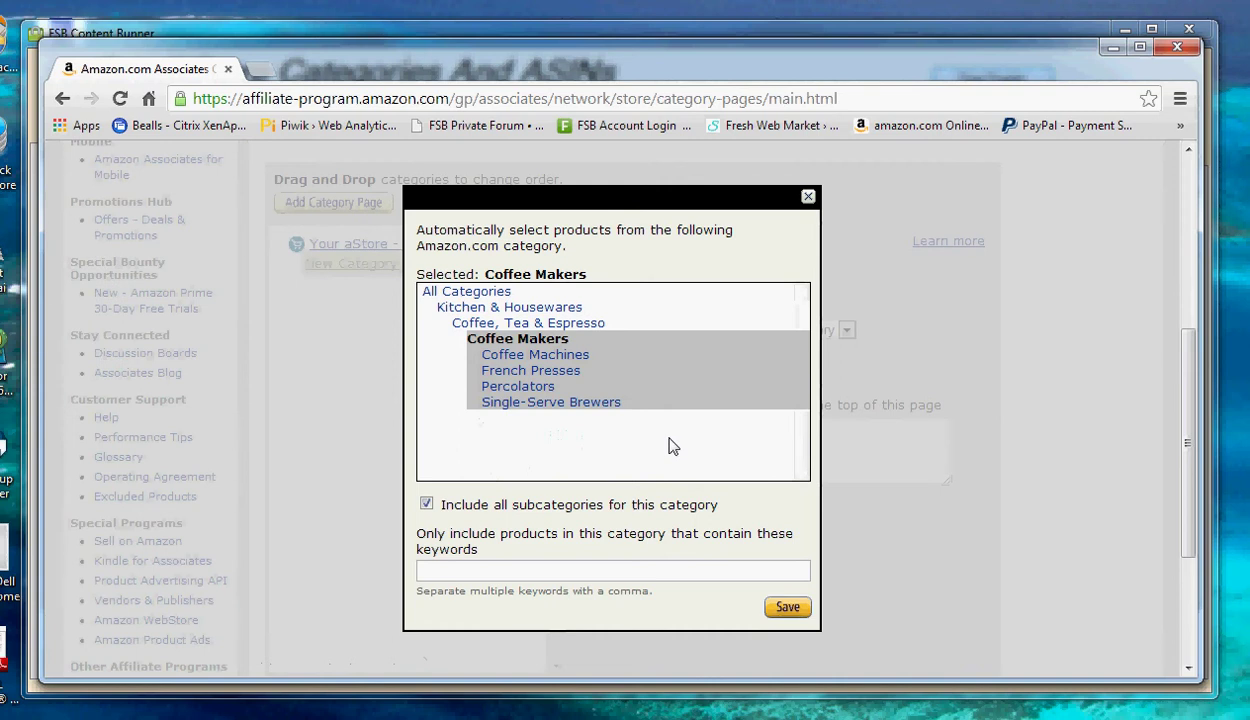
left_click(787, 607)
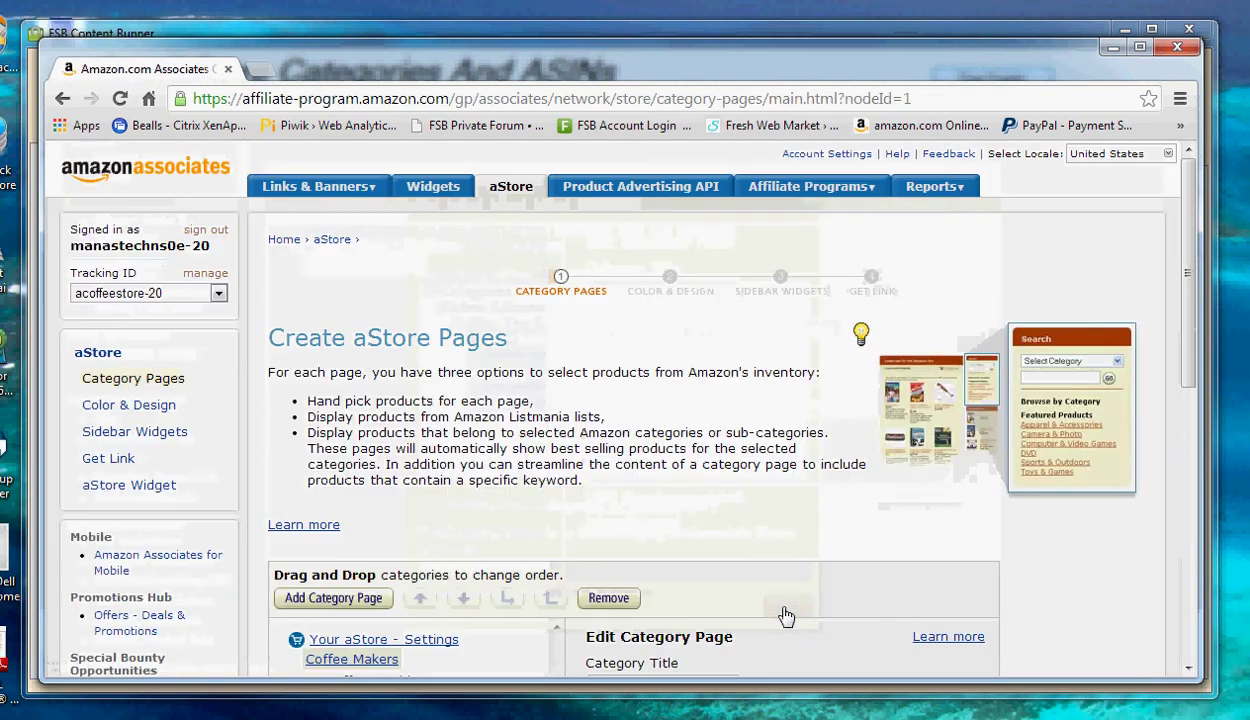
scroll(675, 485, "down", 5)
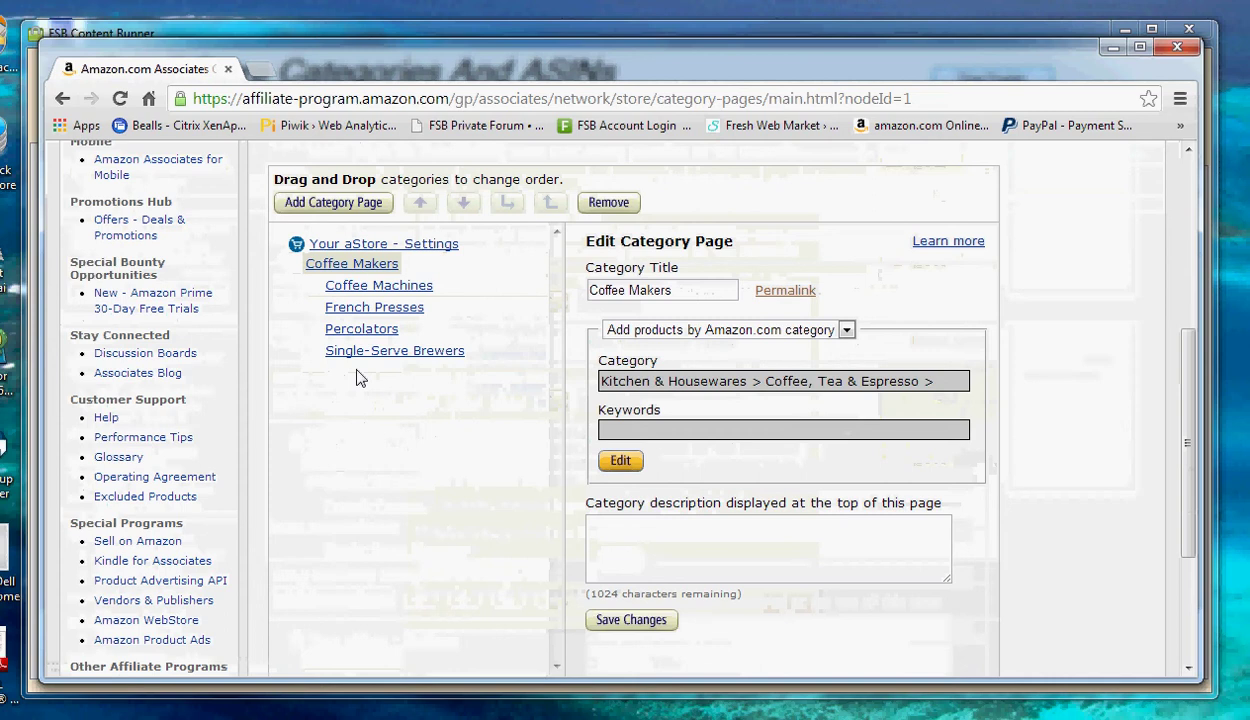
Step: Add a second top-level category page below the Coffee Makers category in the aStore
left_click(345, 245)
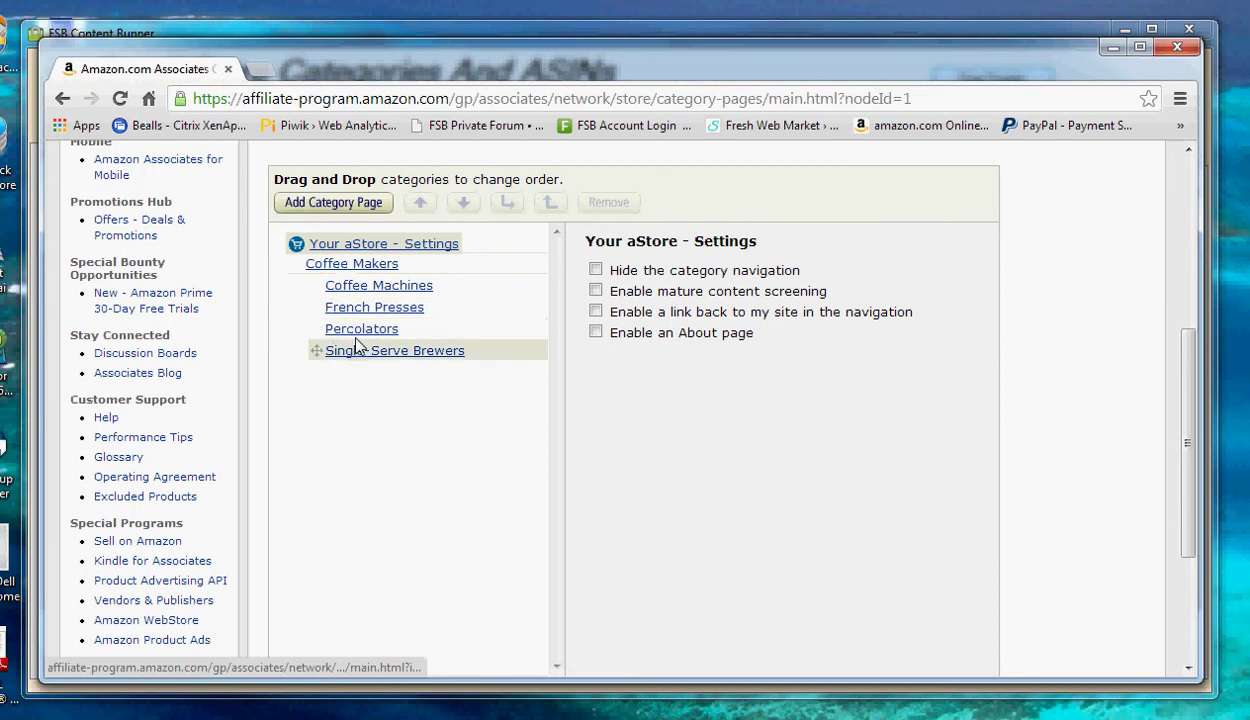
left_click(336, 207)
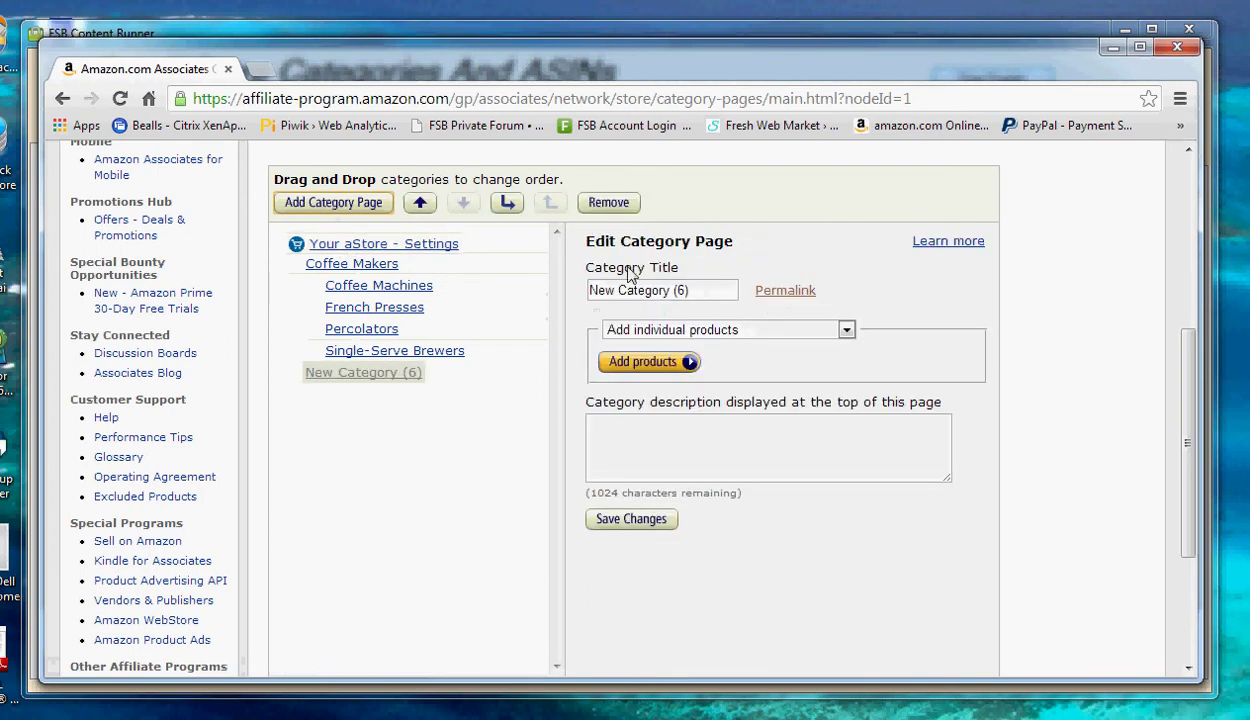
left_click_drag(363, 373, 321, 386)
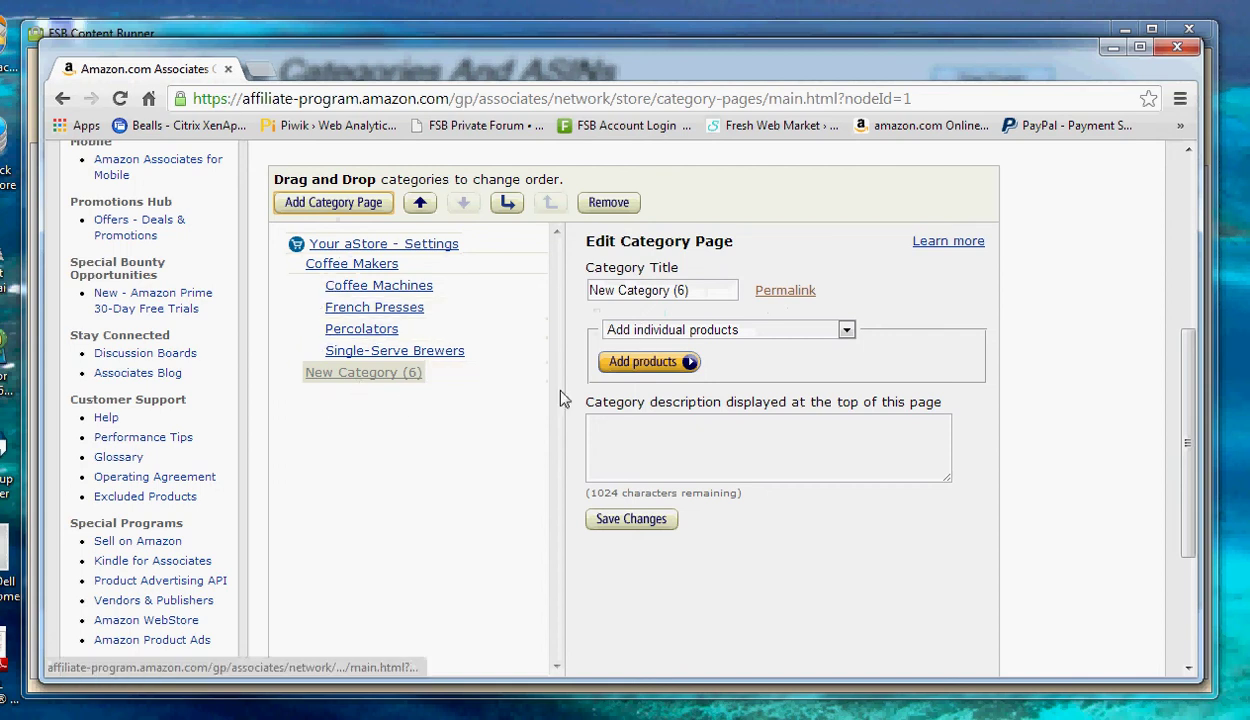
left_click(641, 336)
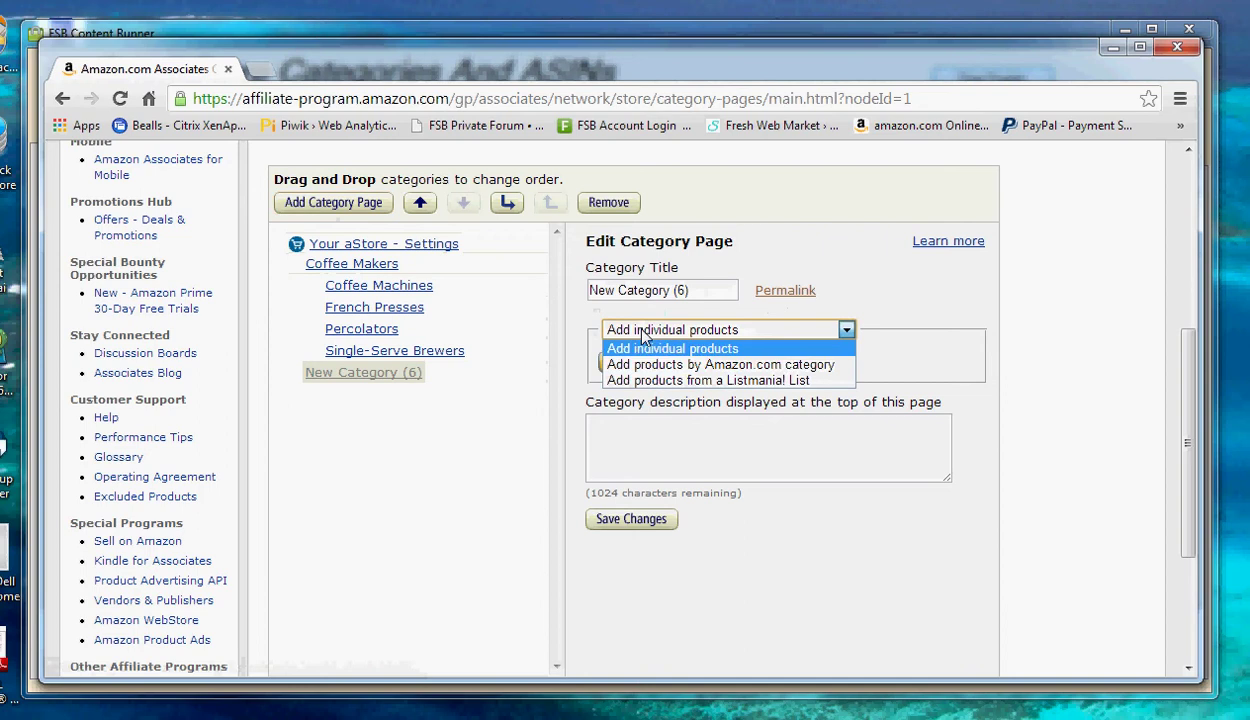
left_click(652, 366)
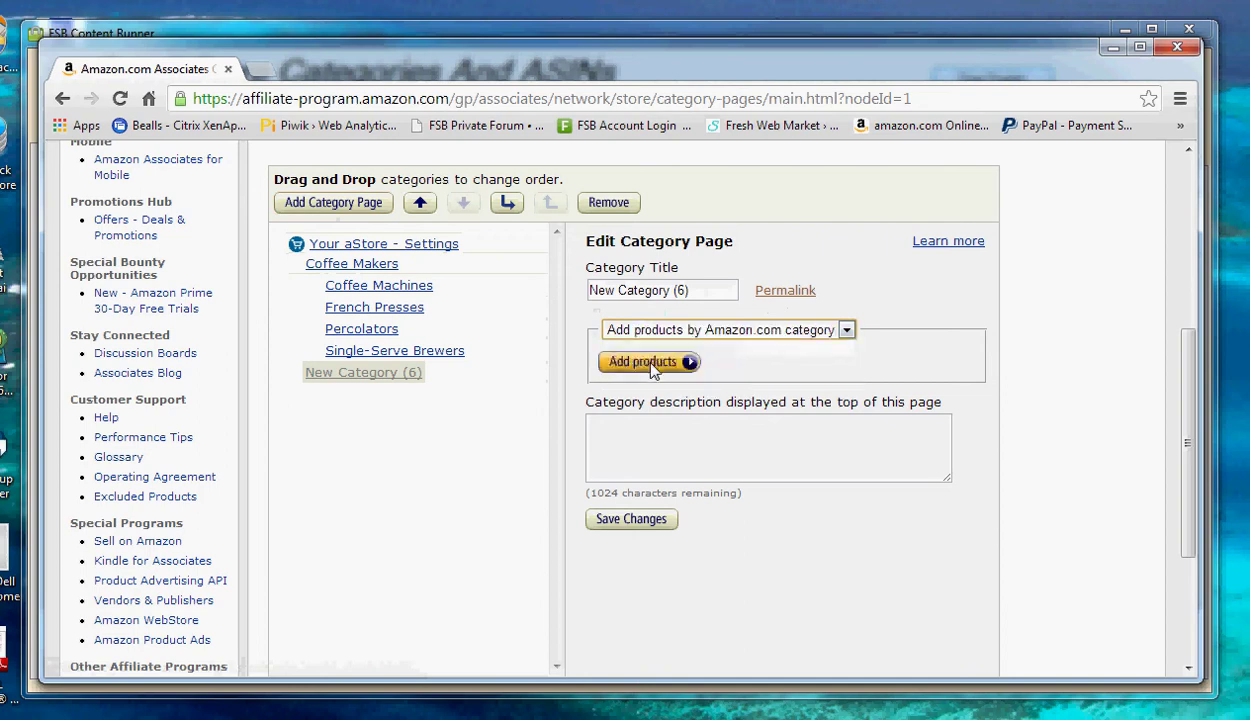
left_click(652, 366)
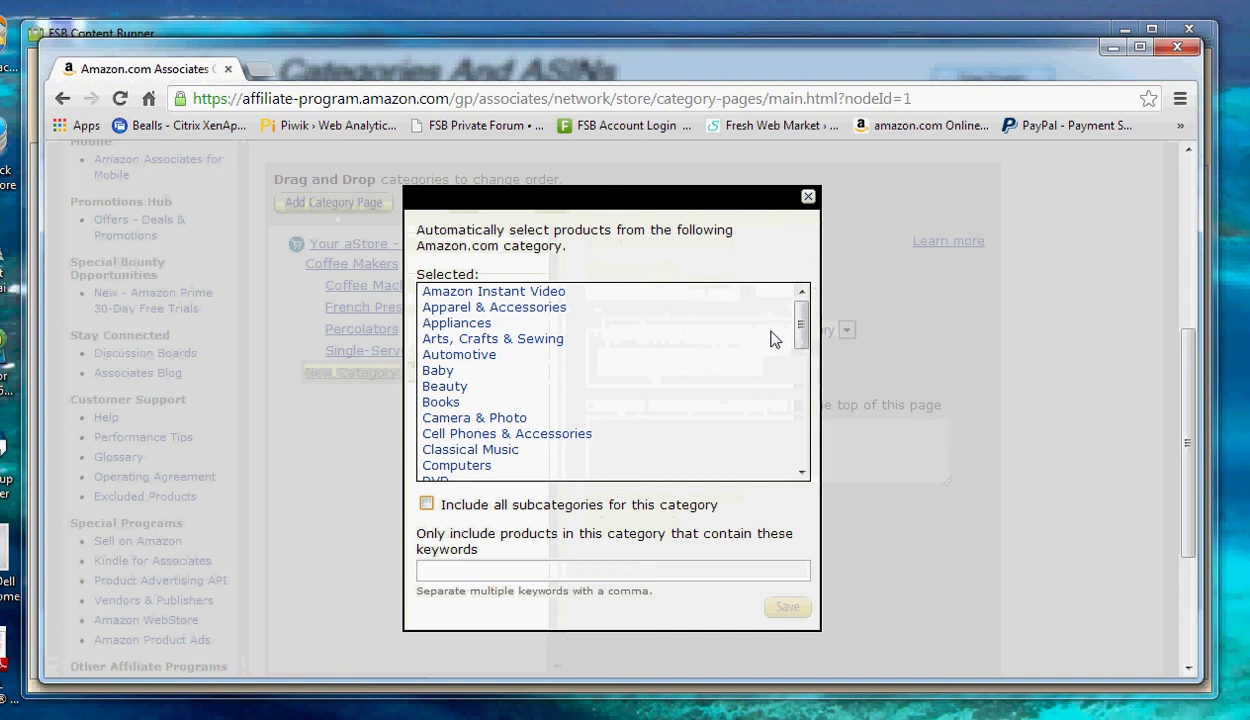
left_click_drag(801, 330, 801, 405)
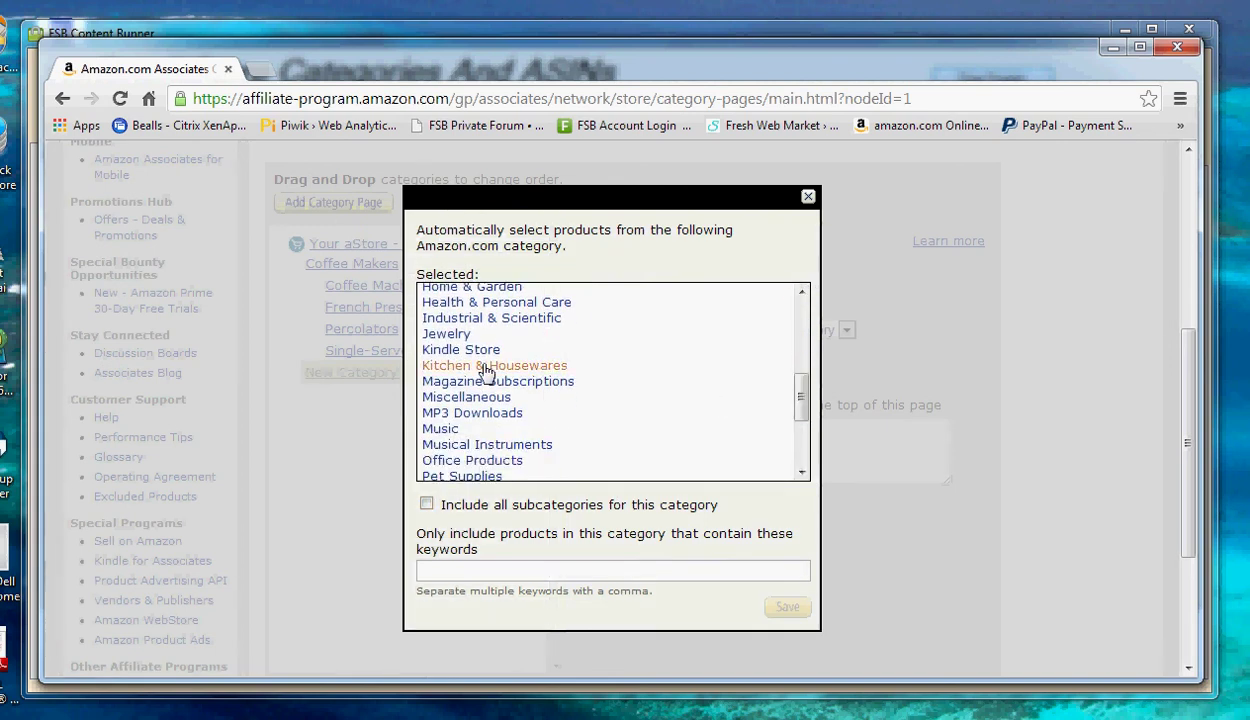
left_click(452, 370)
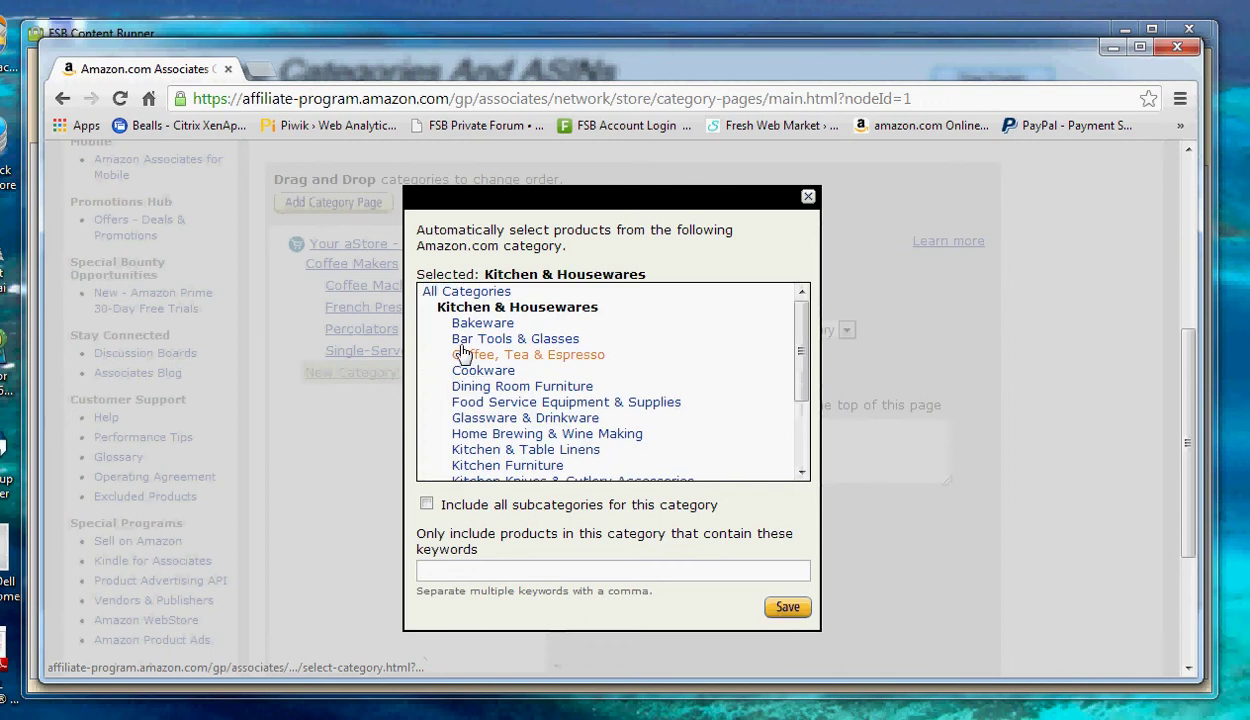
left_click(463, 358)
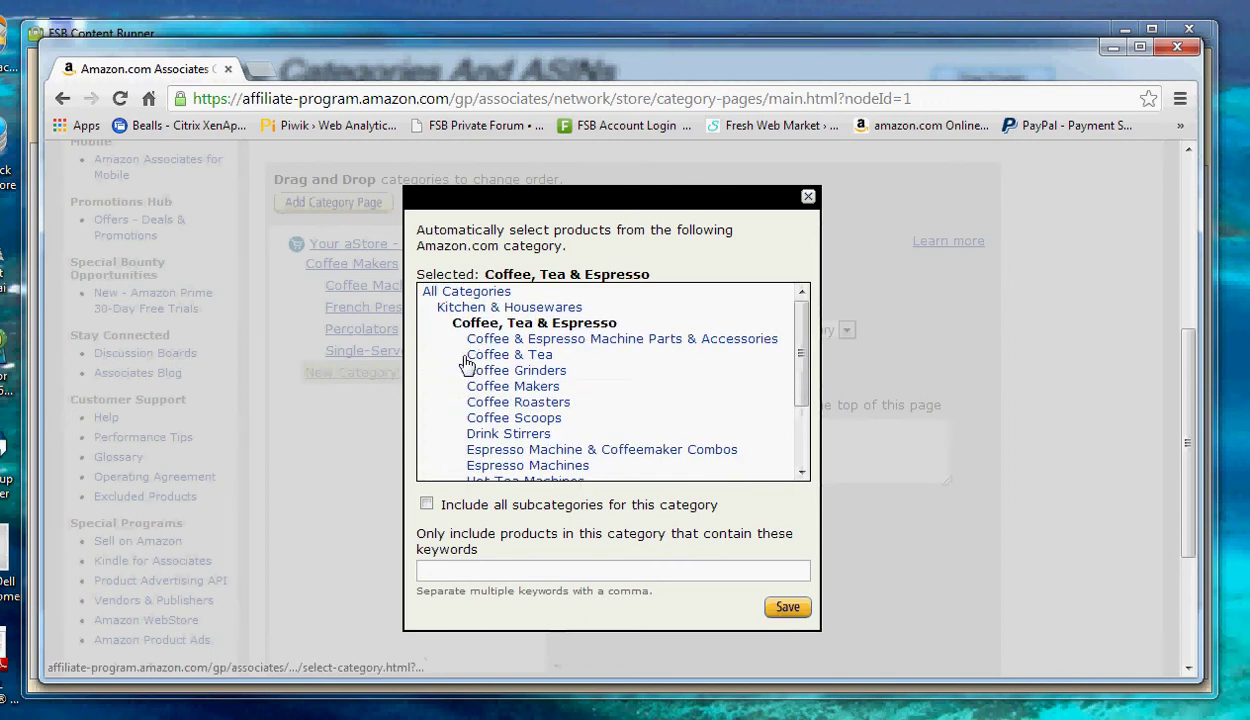
left_click_drag(801, 330, 801, 387)
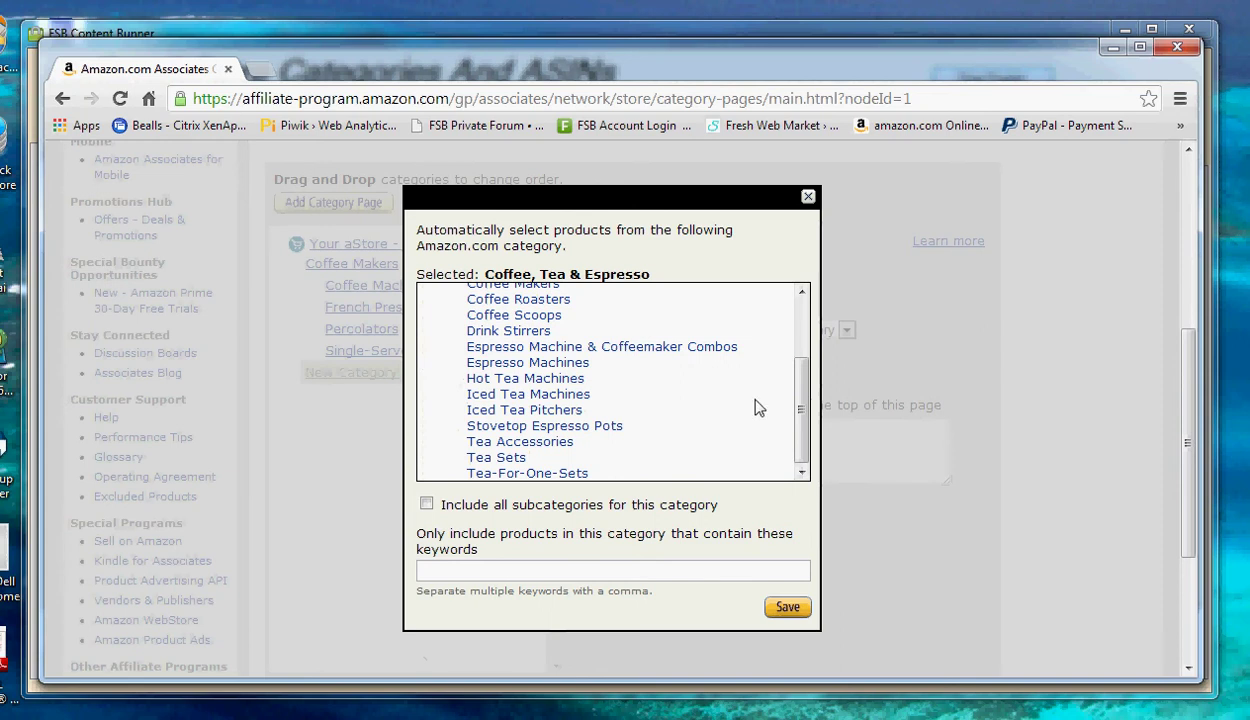
left_click_drag(805, 412, 803, 400)
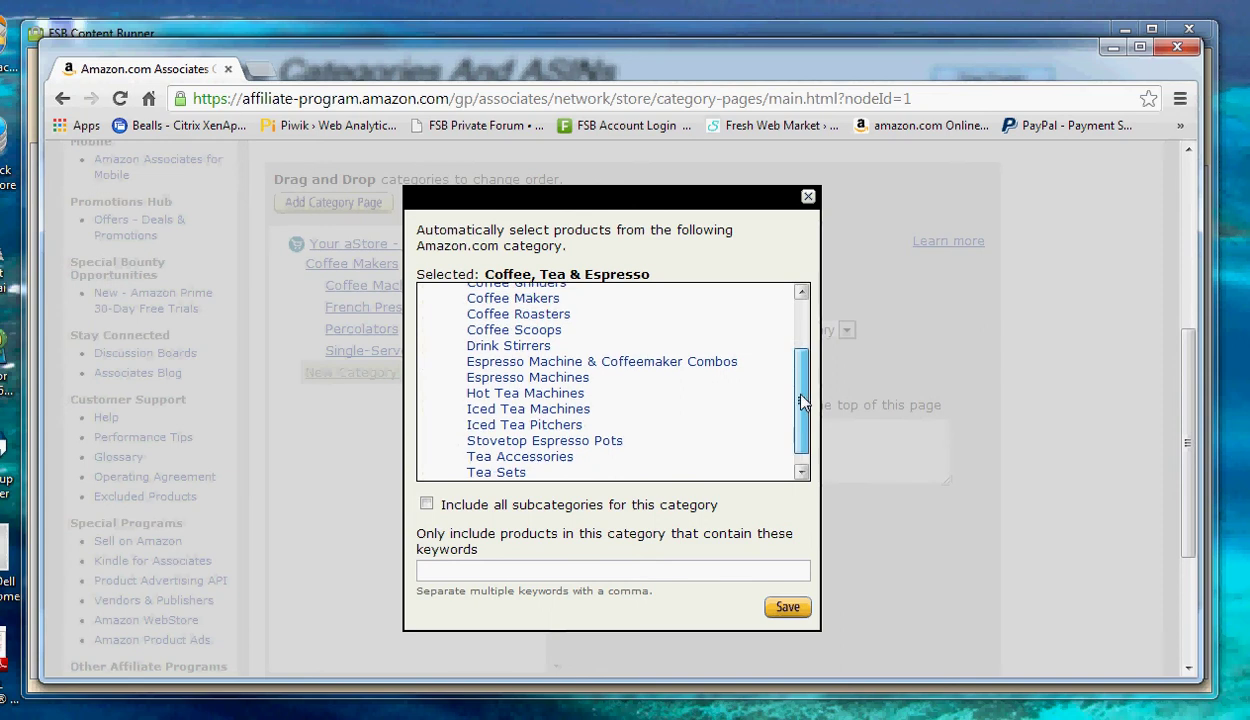
left_click(808, 199)
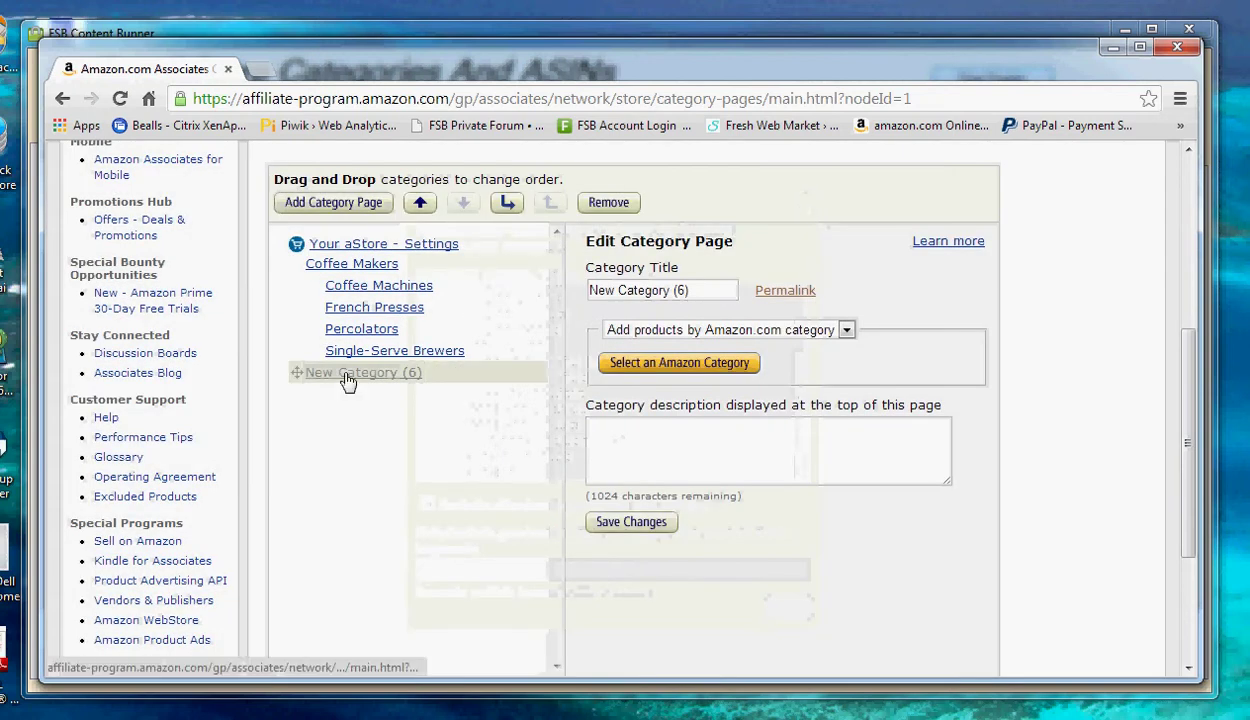
Step: Title the new category page "Tea Makers" and save the changes
left_click(346, 384)
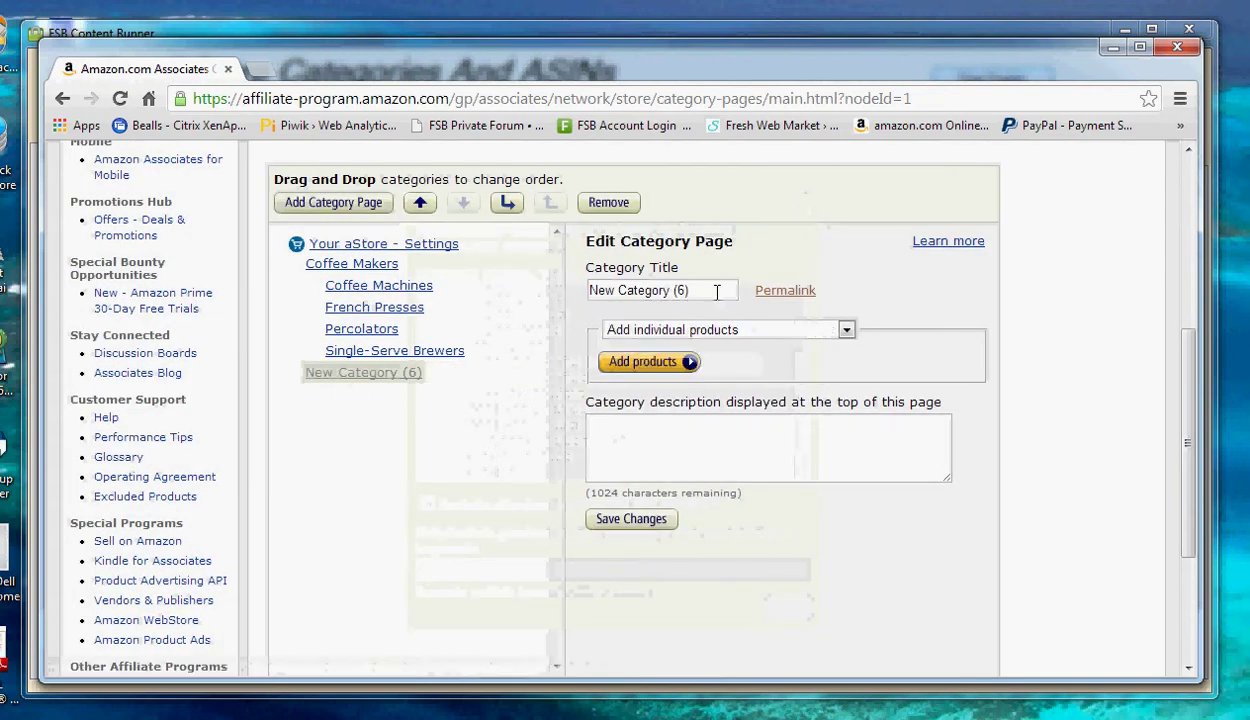
left_click_drag(708, 290, 588, 290)
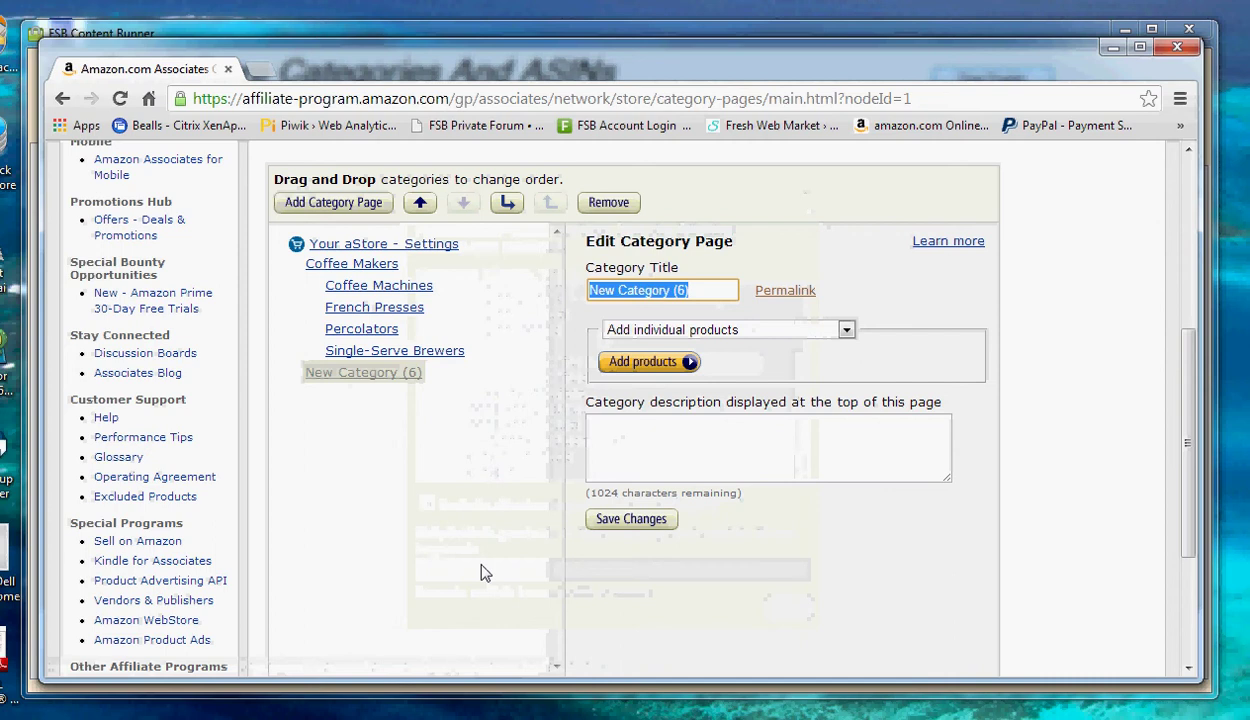
type("Te")
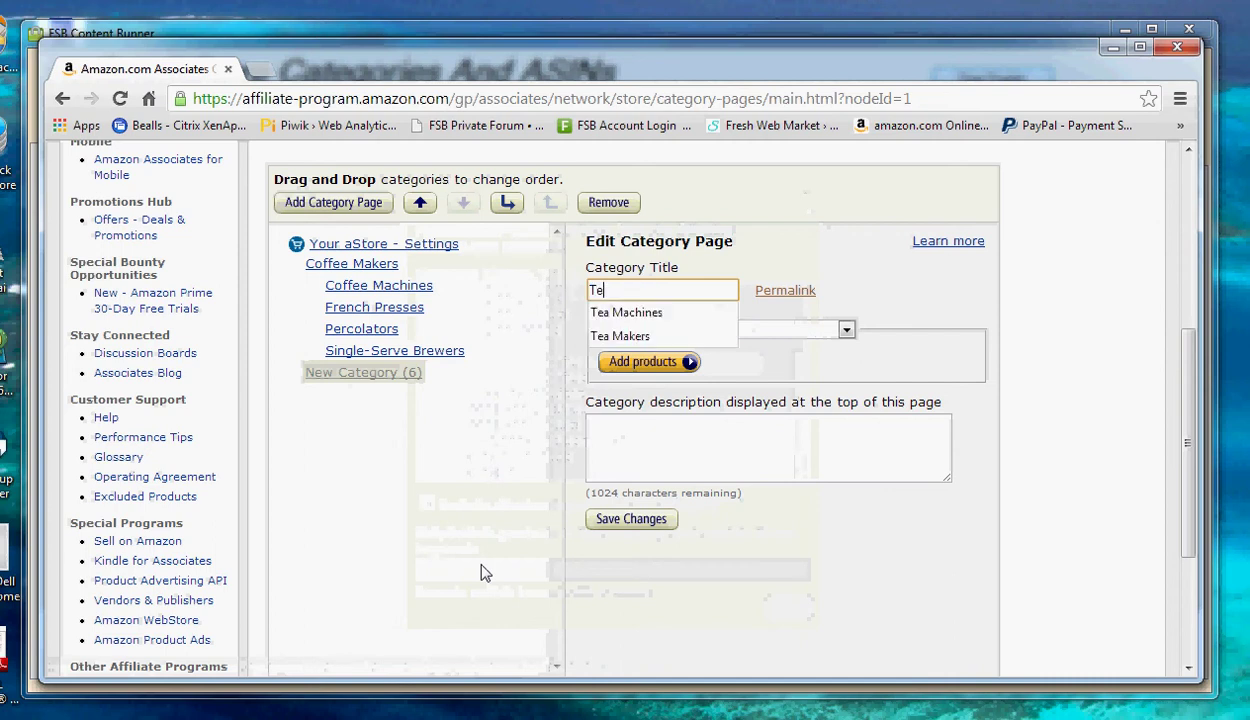
type("a Makers")
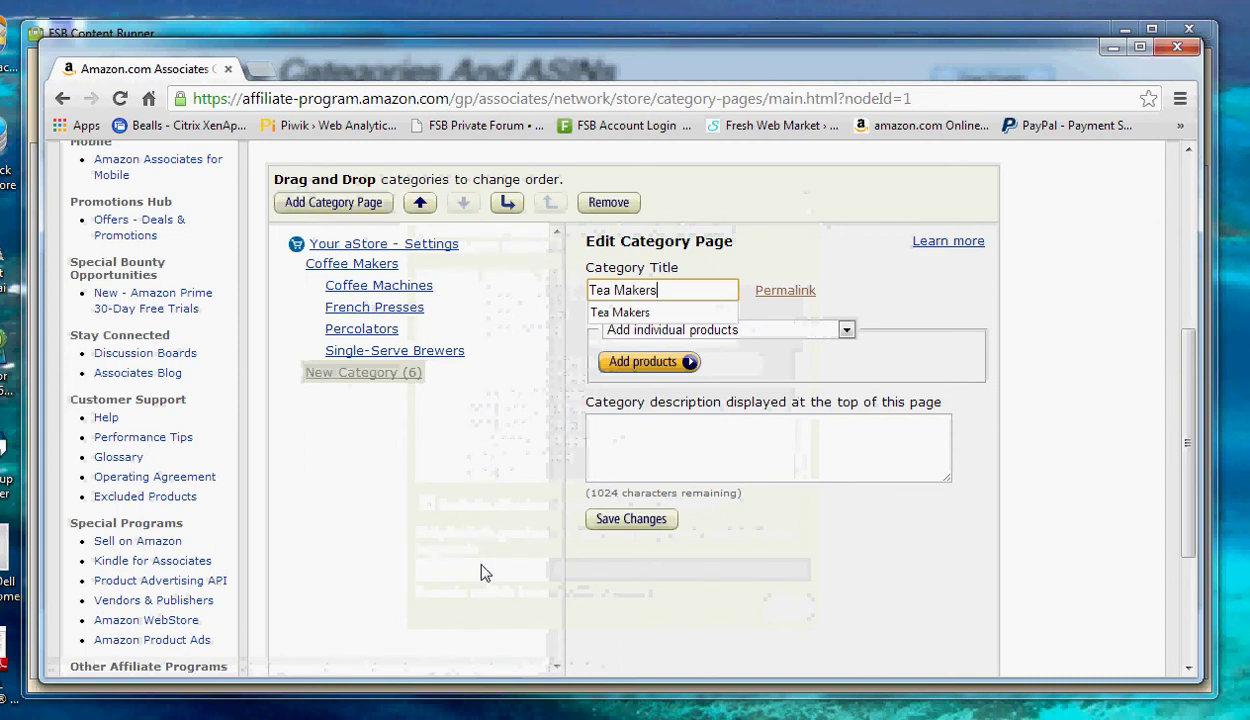
left_click(616, 525)
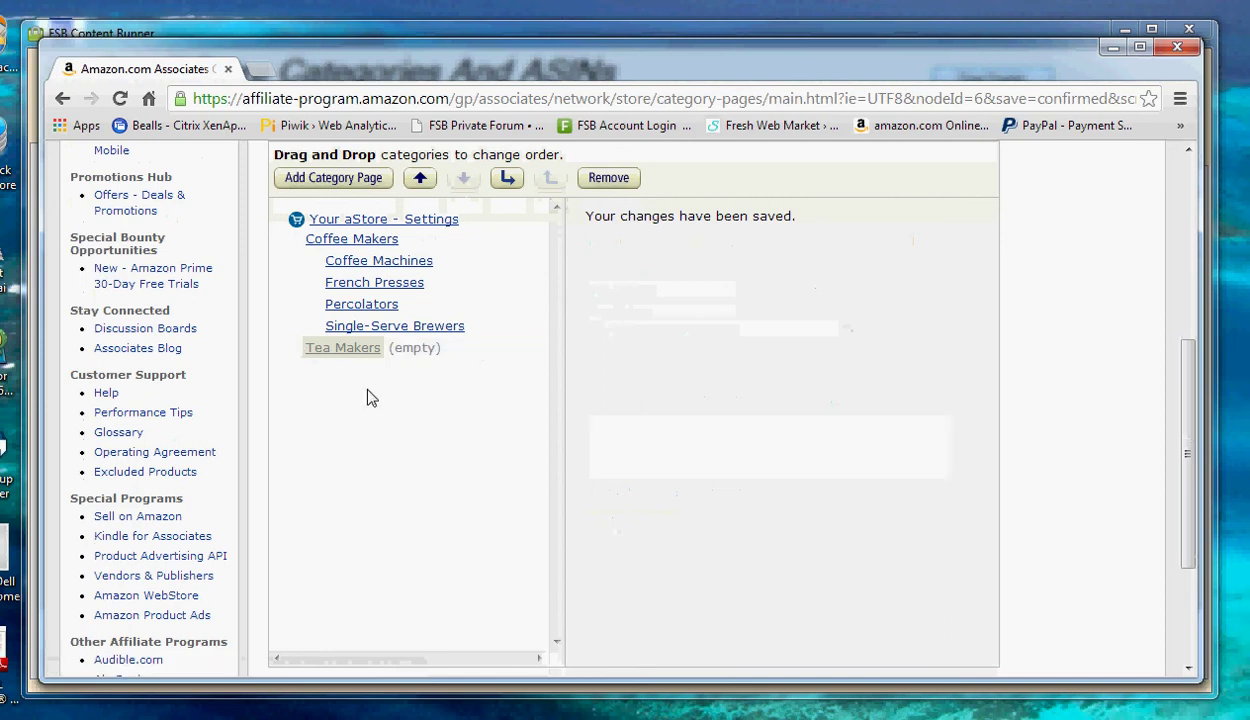
Step: Add a subcategory page under Tea Makers and set it to add products by Amazon.com category
left_click(330, 350)
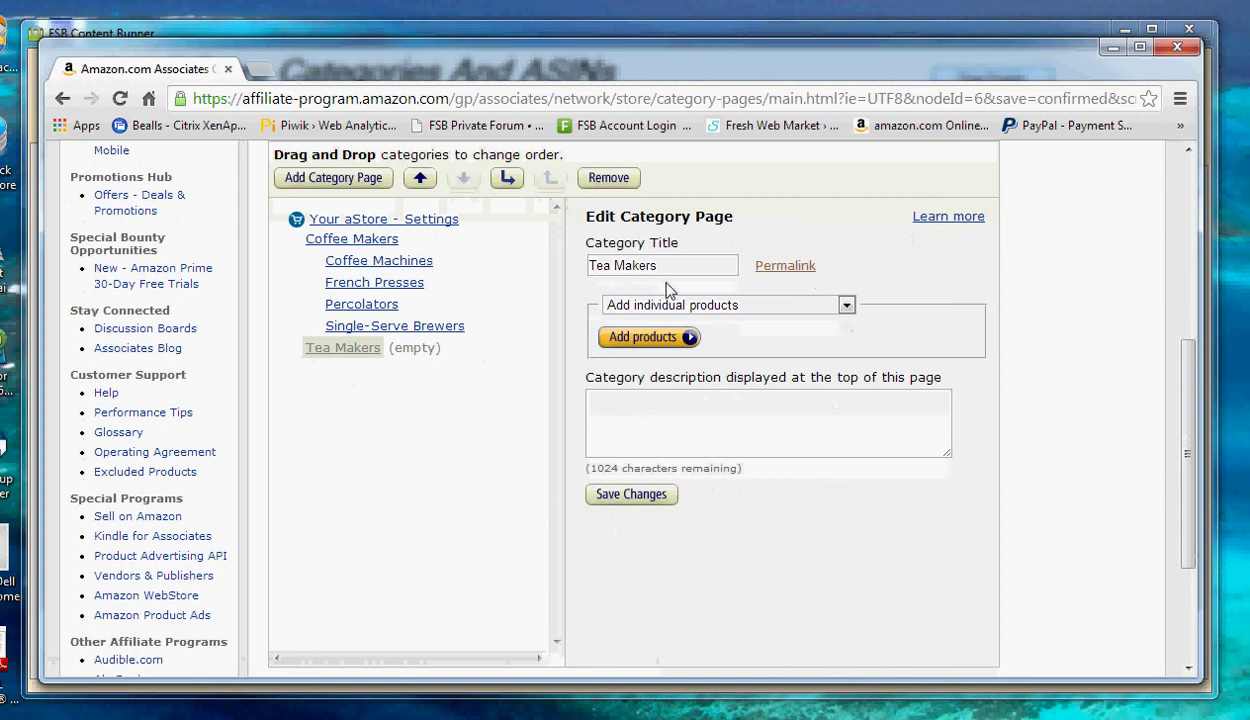
left_click(672, 307)
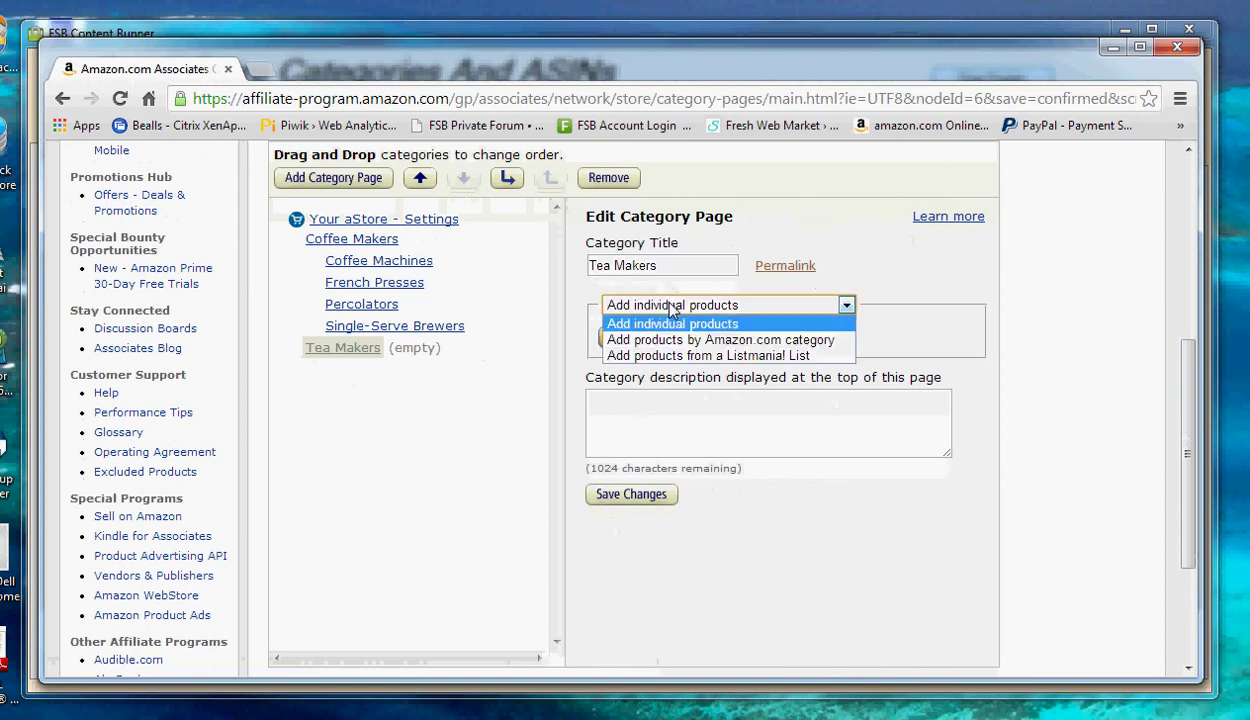
left_click(672, 322)
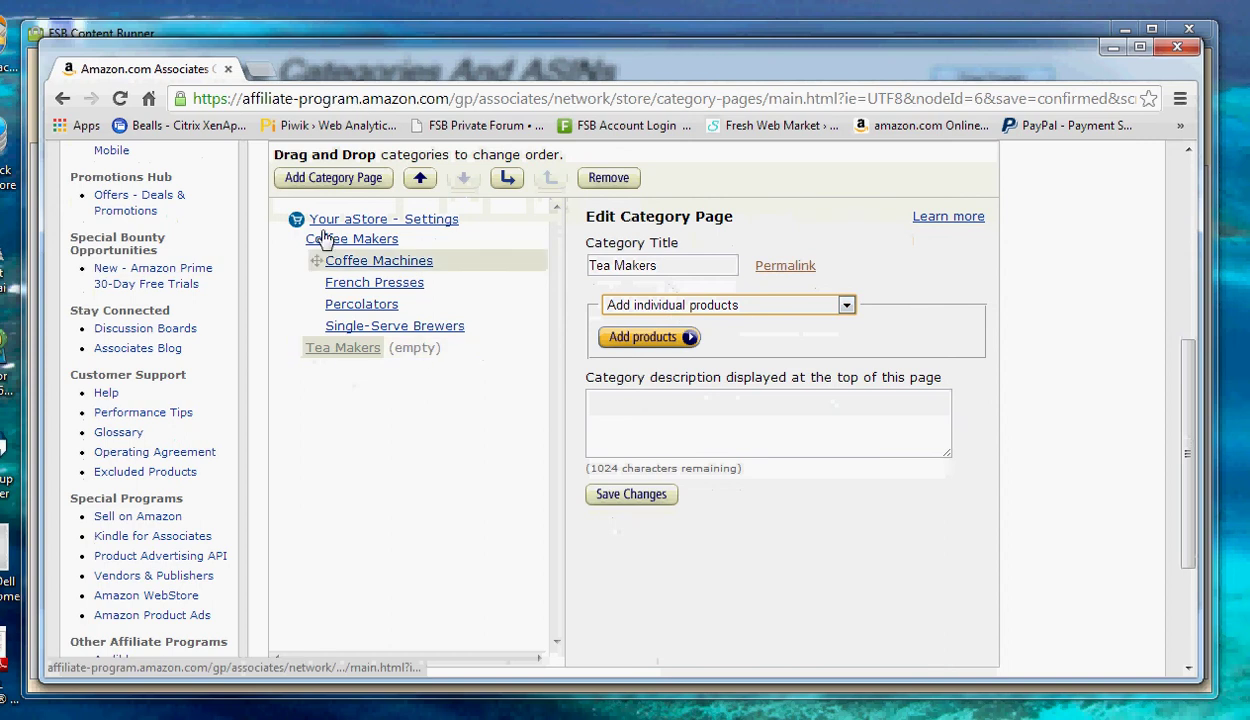
left_click(328, 179)
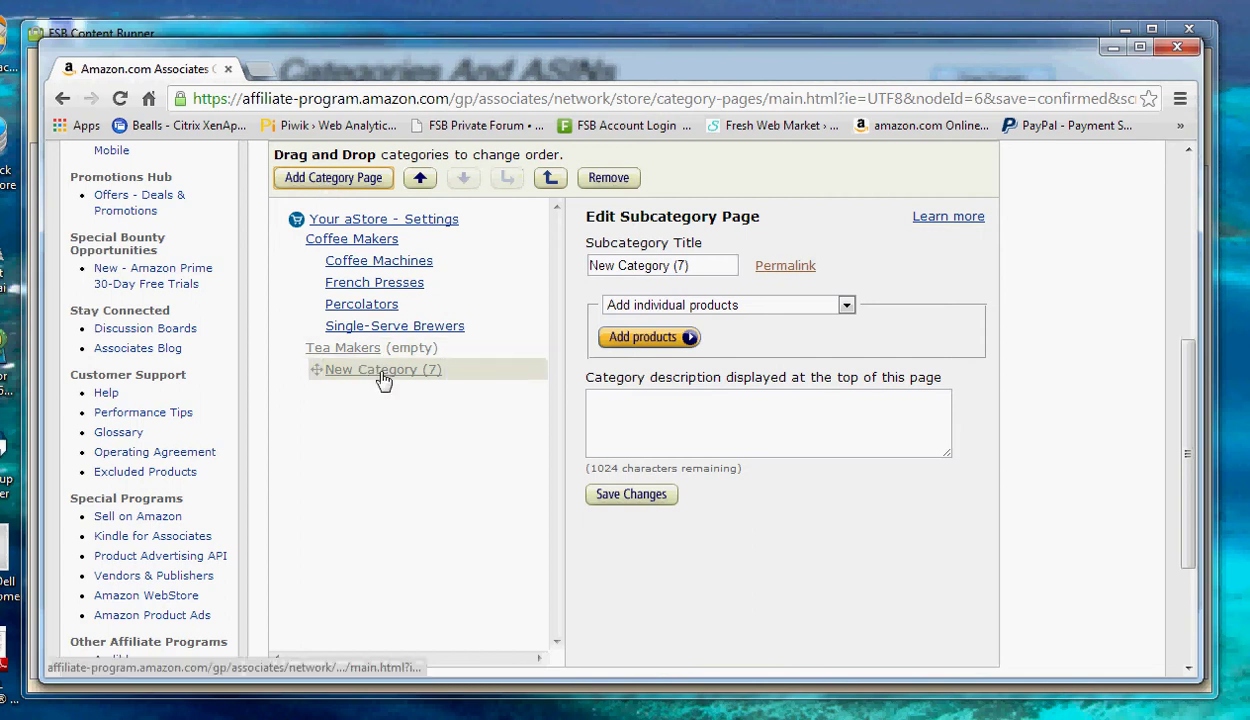
left_click(645, 308)
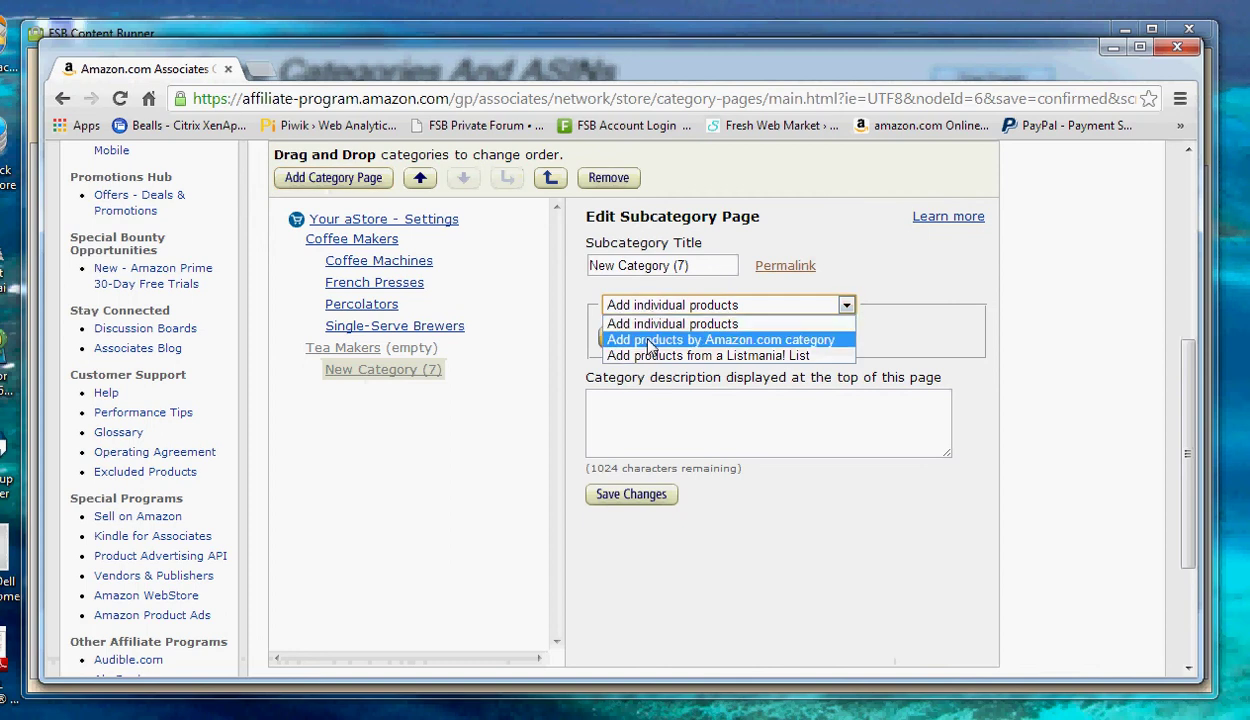
left_click(651, 341)
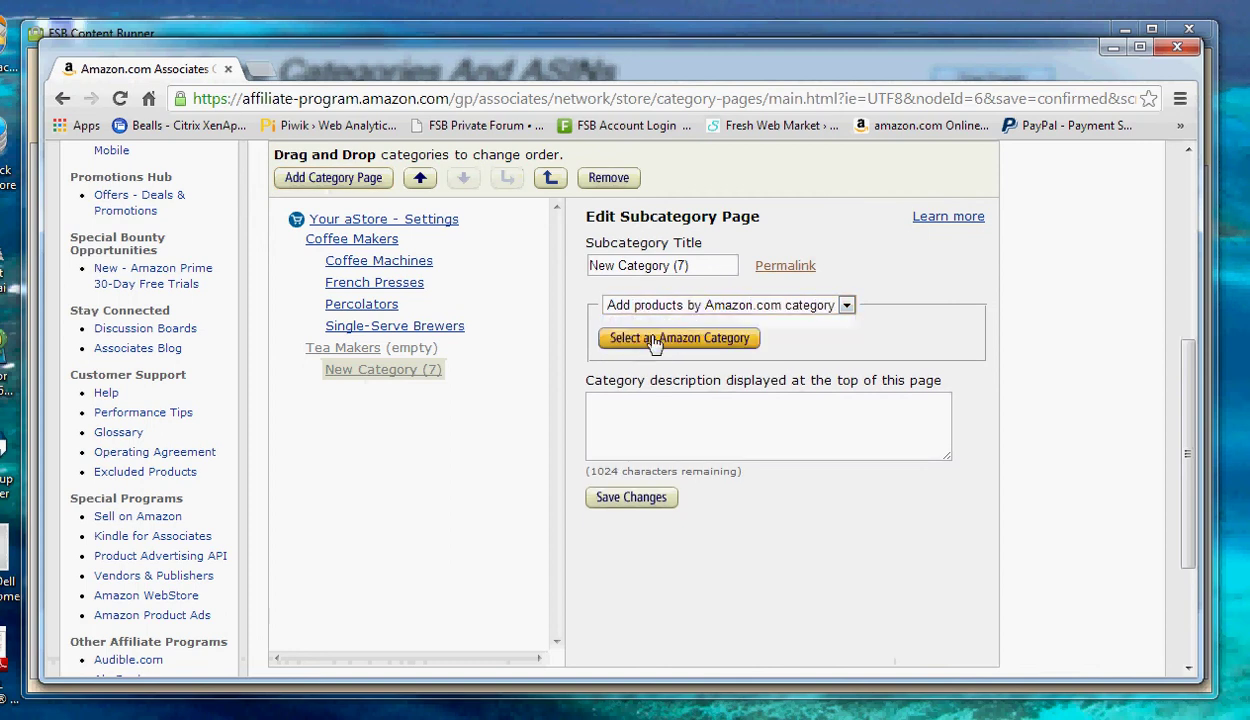
left_click(655, 340)
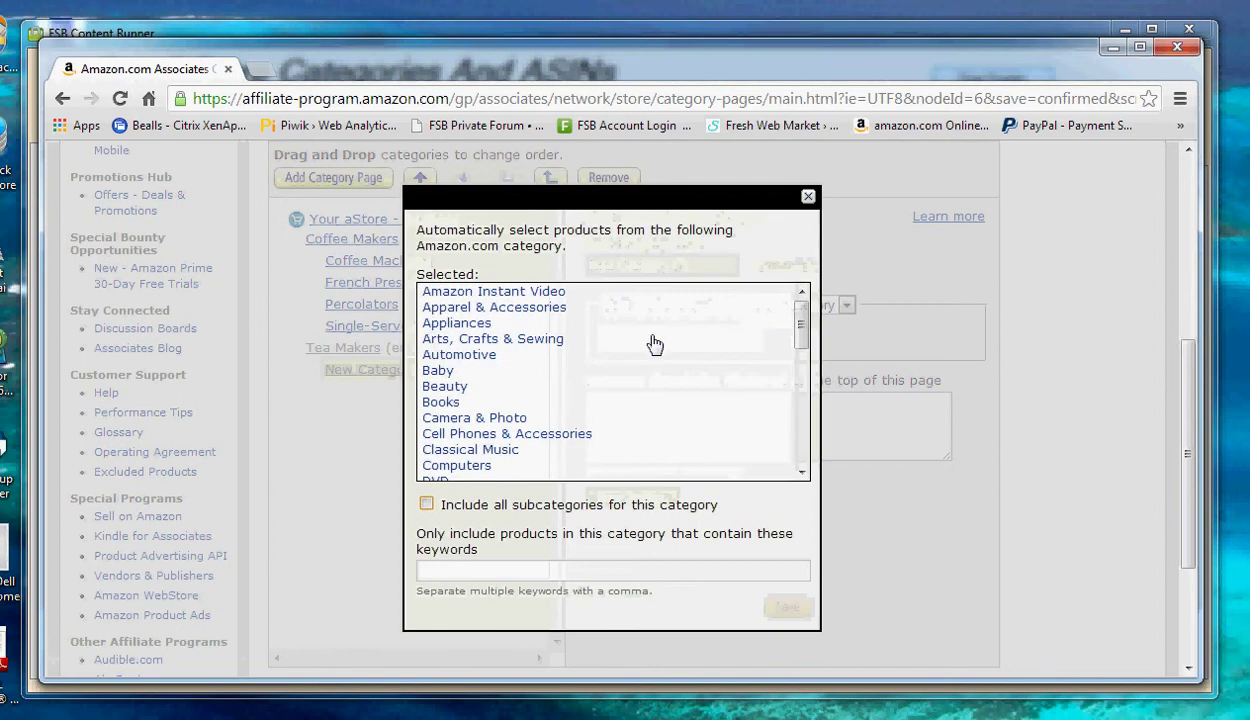
Step: Assign Kitchen & Housewares > Coffee, Tea & Espresso > Hot Tea Machines to the subcategory page, include all its subcategories, and save
left_click_drag(801, 325, 800, 388)
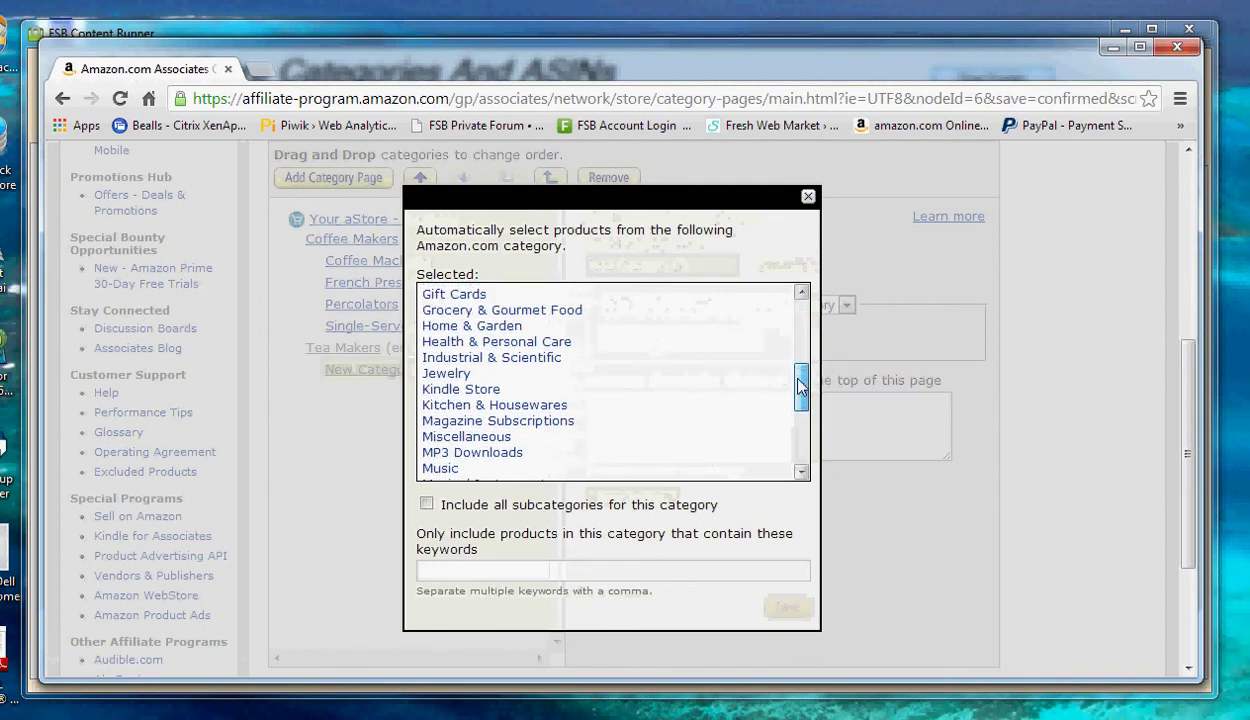
left_click(456, 408)
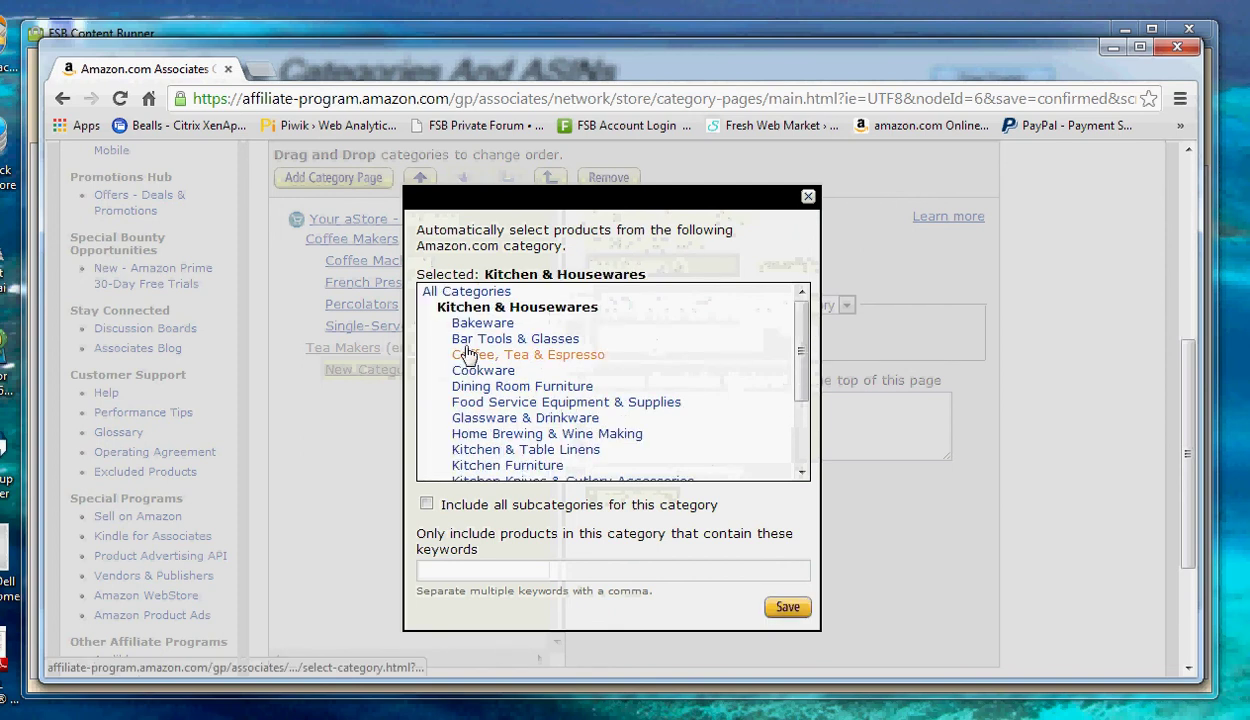
left_click(468, 360)
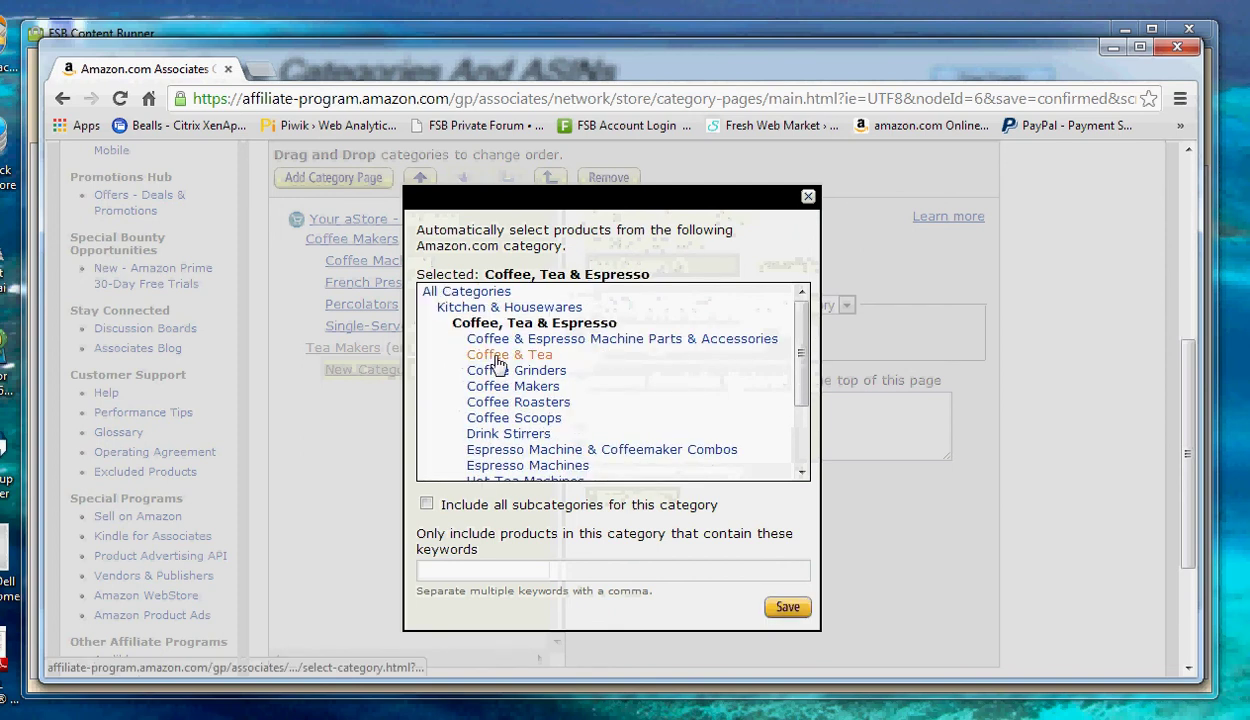
scroll(805, 367, "down", 1)
left_click_drag(805, 367, 806, 410)
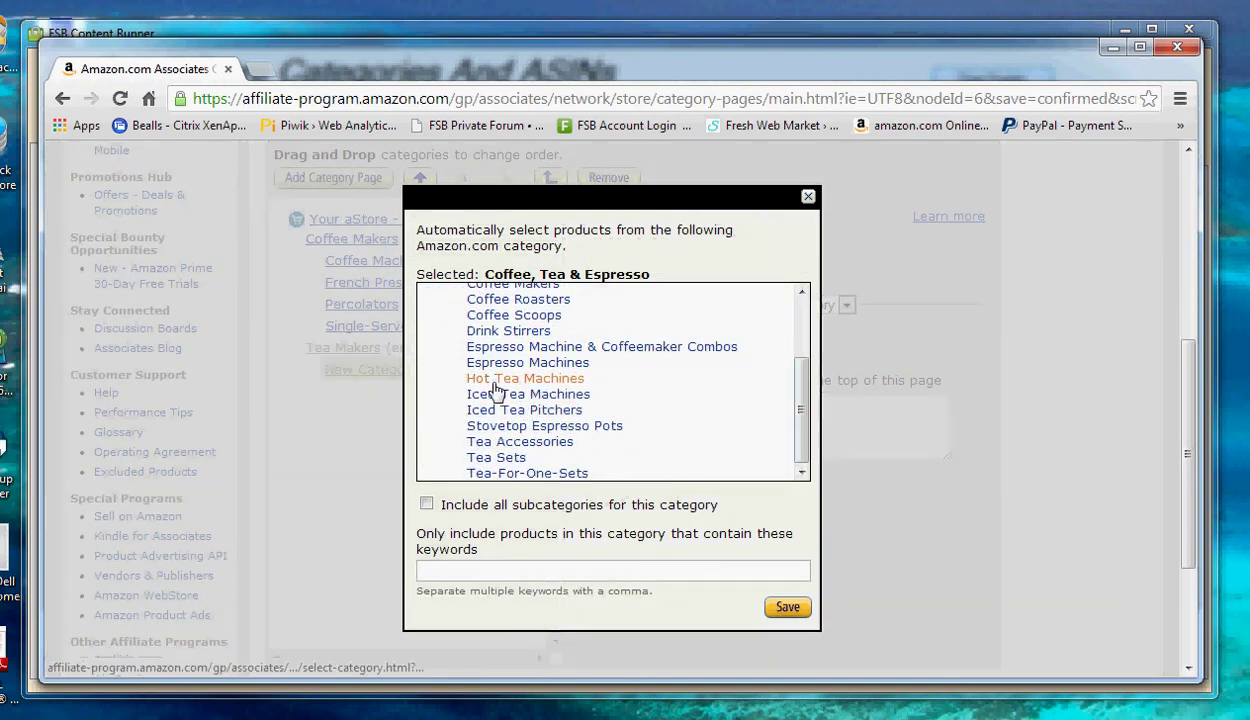
left_click(493, 380)
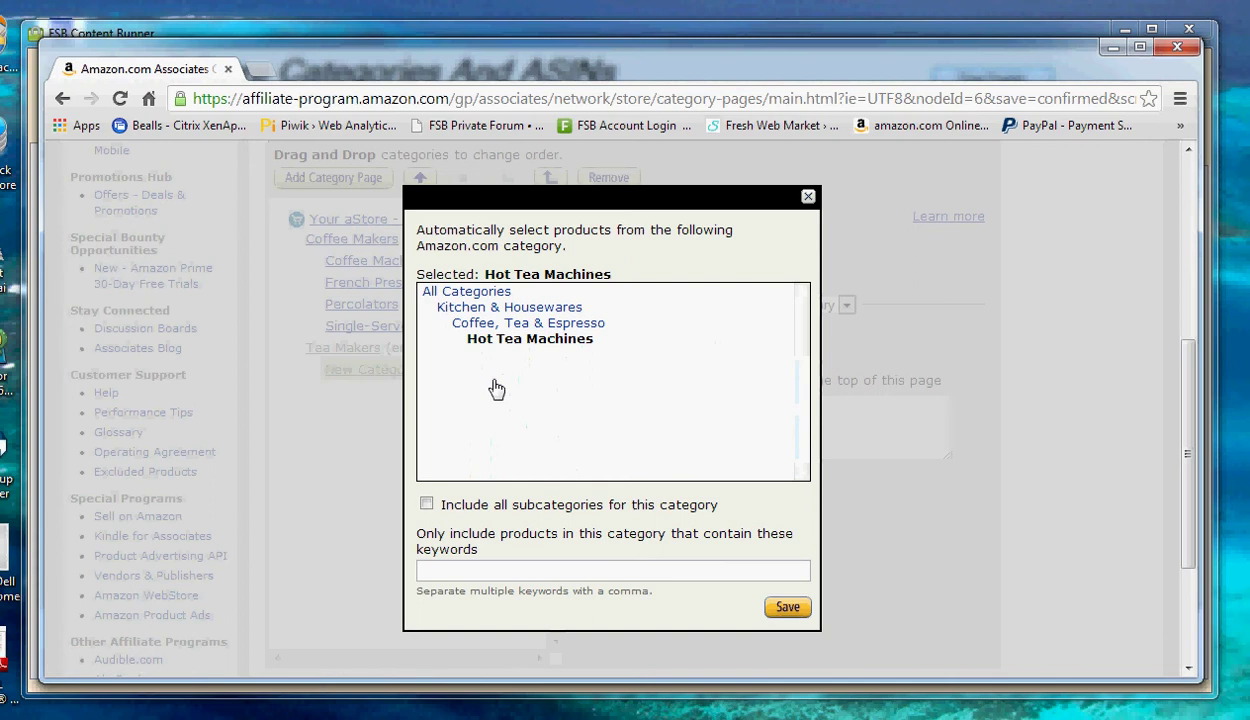
left_click(427, 505)
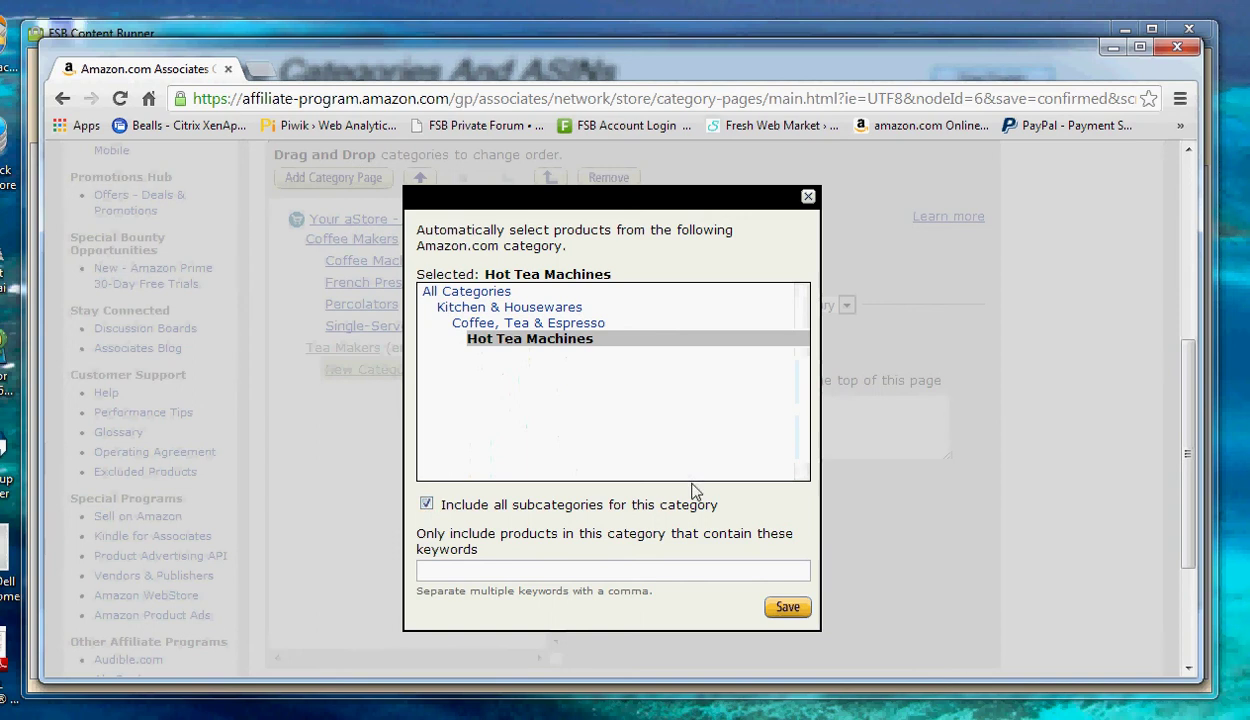
left_click(787, 609)
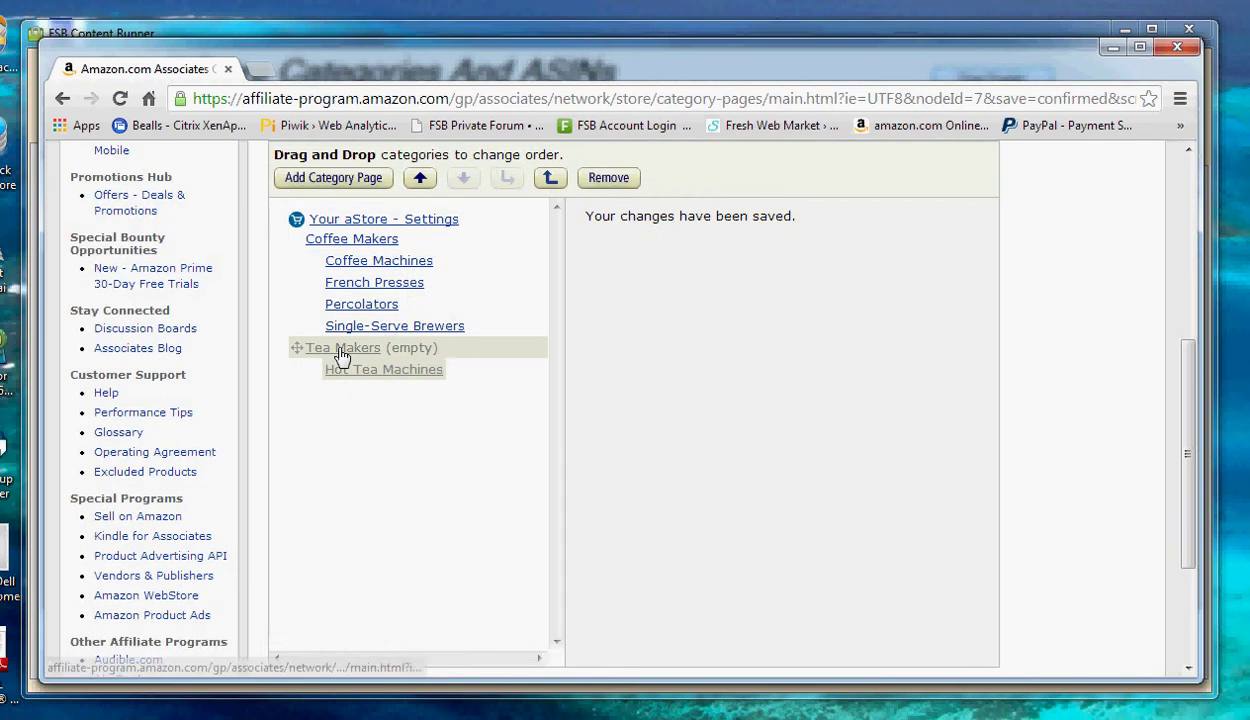
Step: Add a second subcategory page under Tea Makers, below Hot Tea Machines, with products added by Amazon.com category
left_click(341, 350)
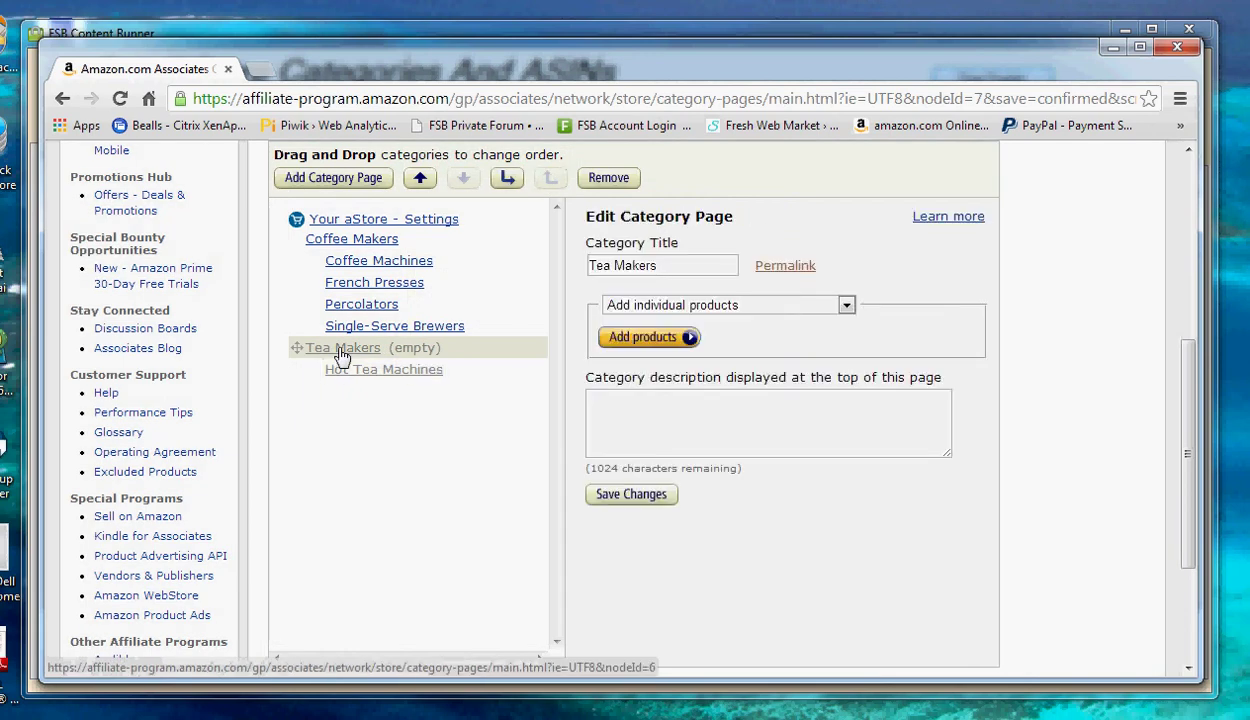
left_click(325, 184)
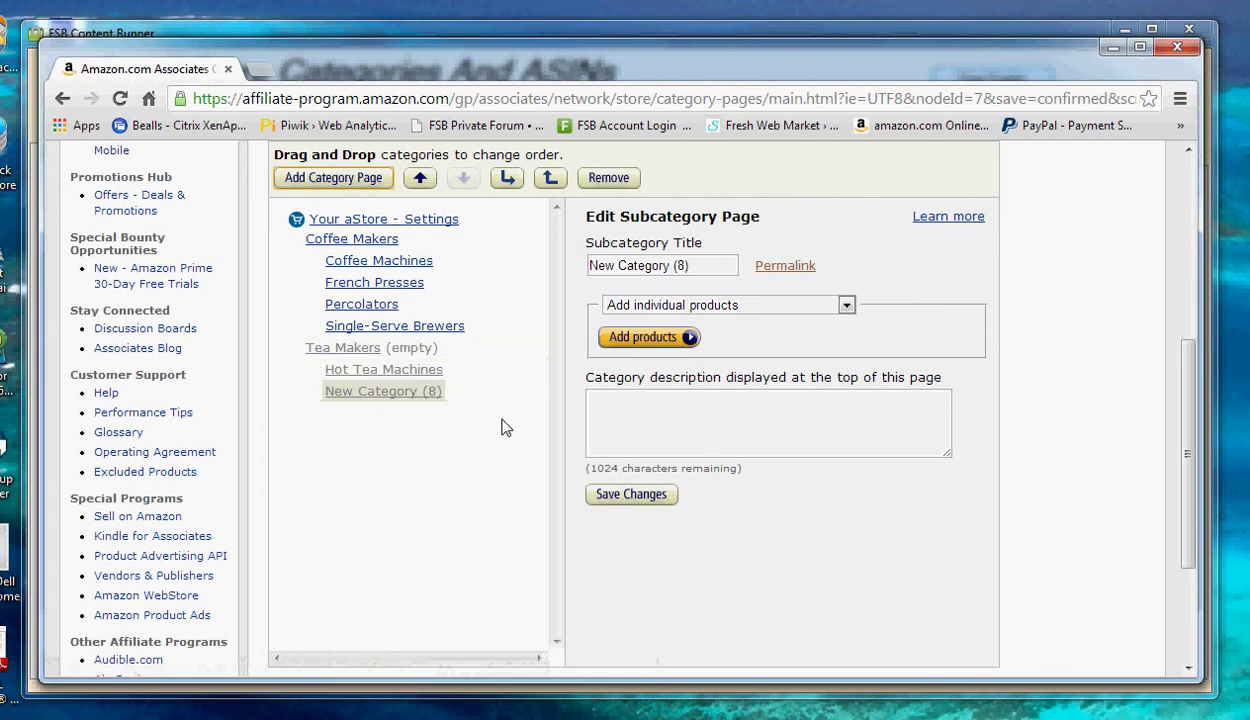
left_click(671, 307)
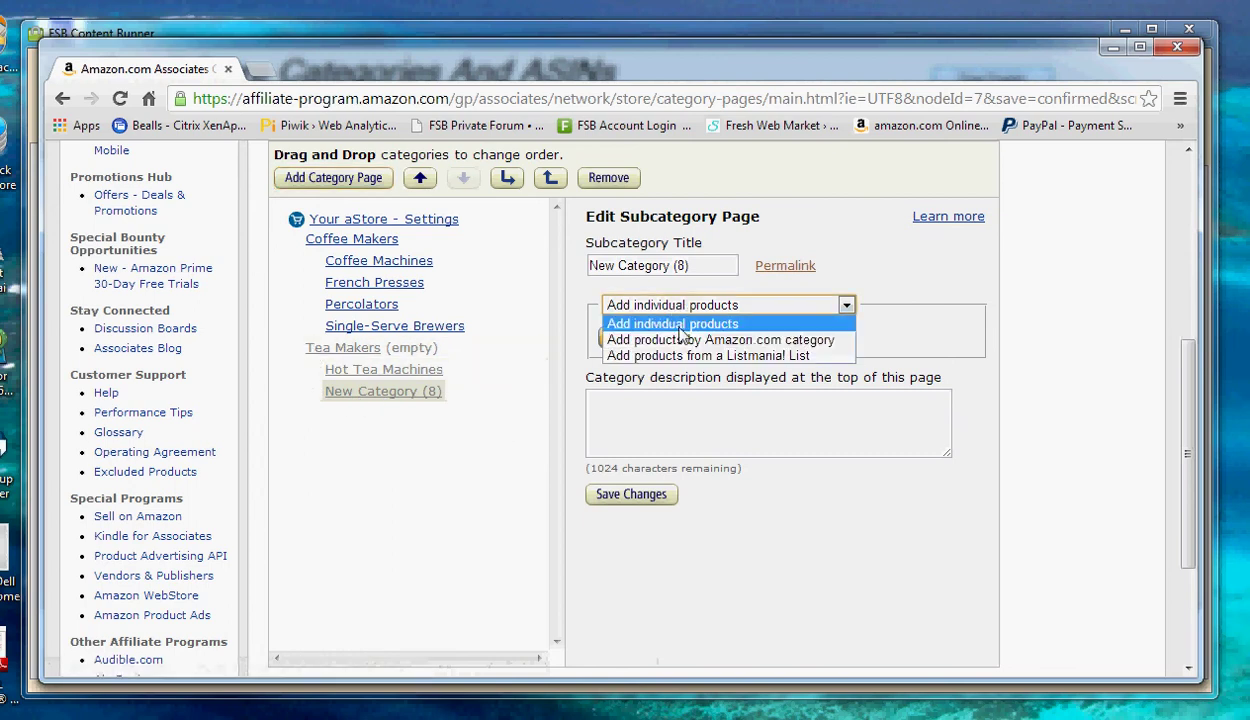
left_click(676, 340)
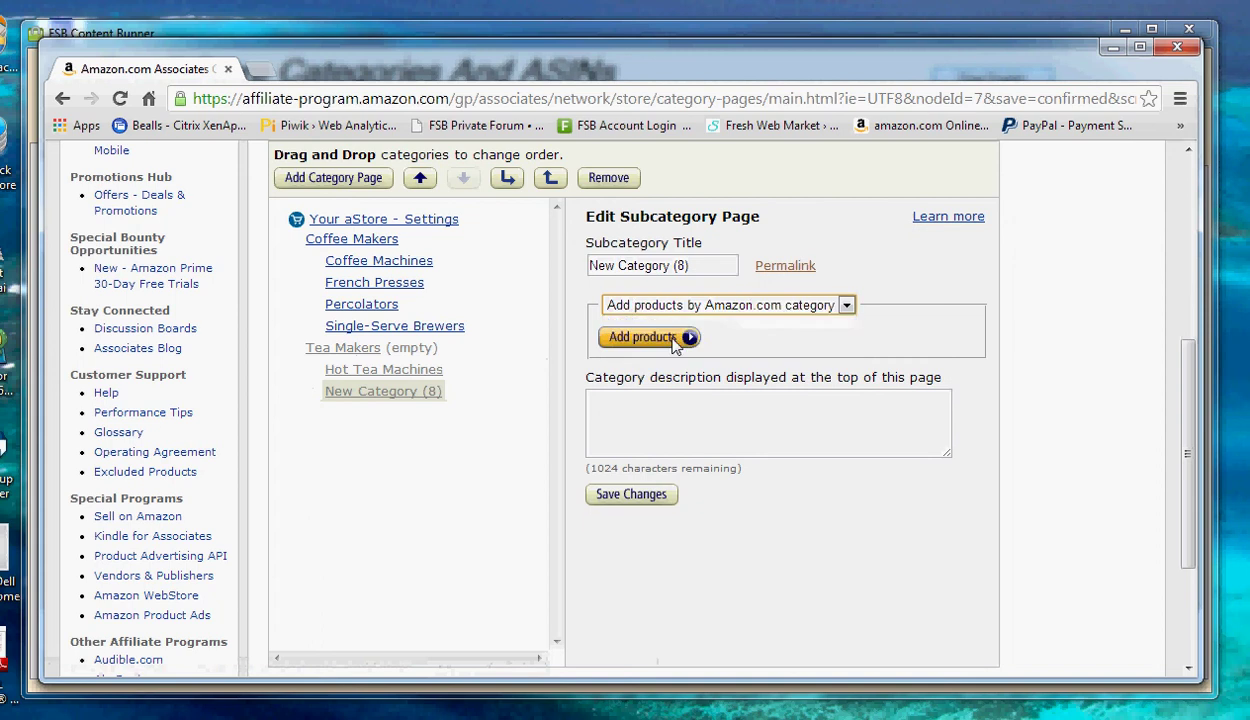
left_click(676, 340)
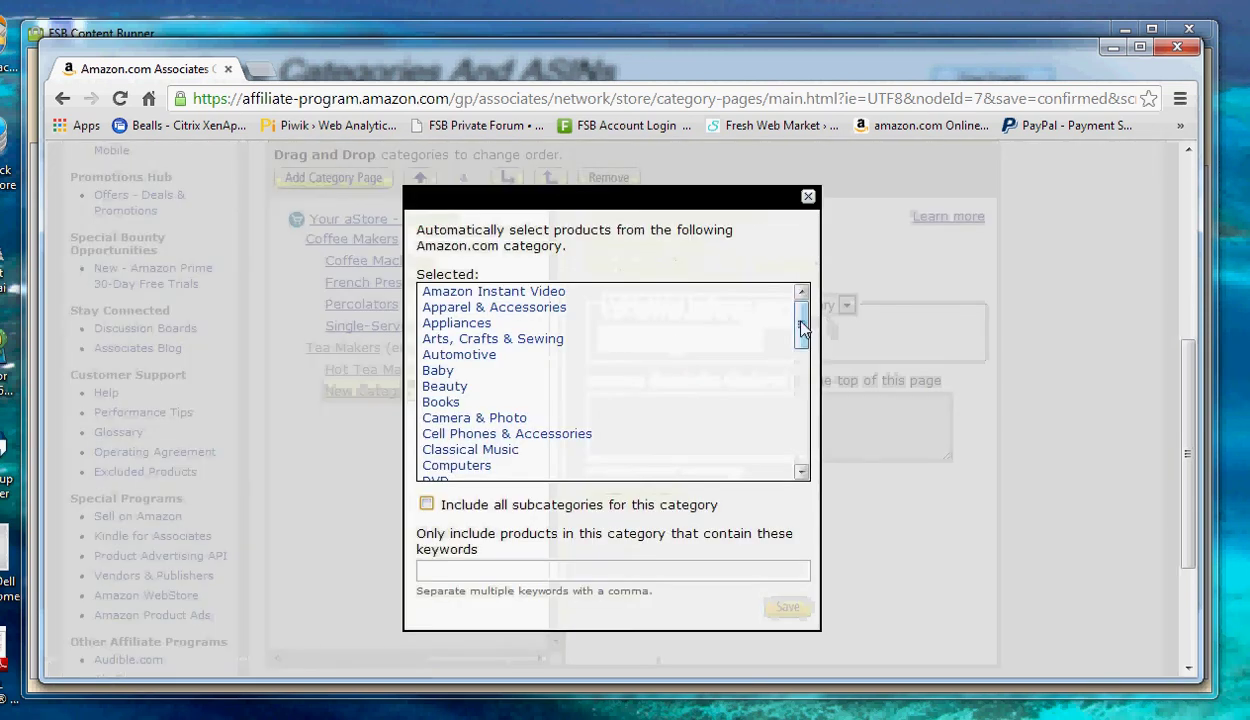
Step: Assign Kitchen & Housewares > Coffee, Tea & Espresso > Iced Tea Machines to the subcategory page, include all its subcategories, and save
left_click_drag(804, 326, 703, 398)
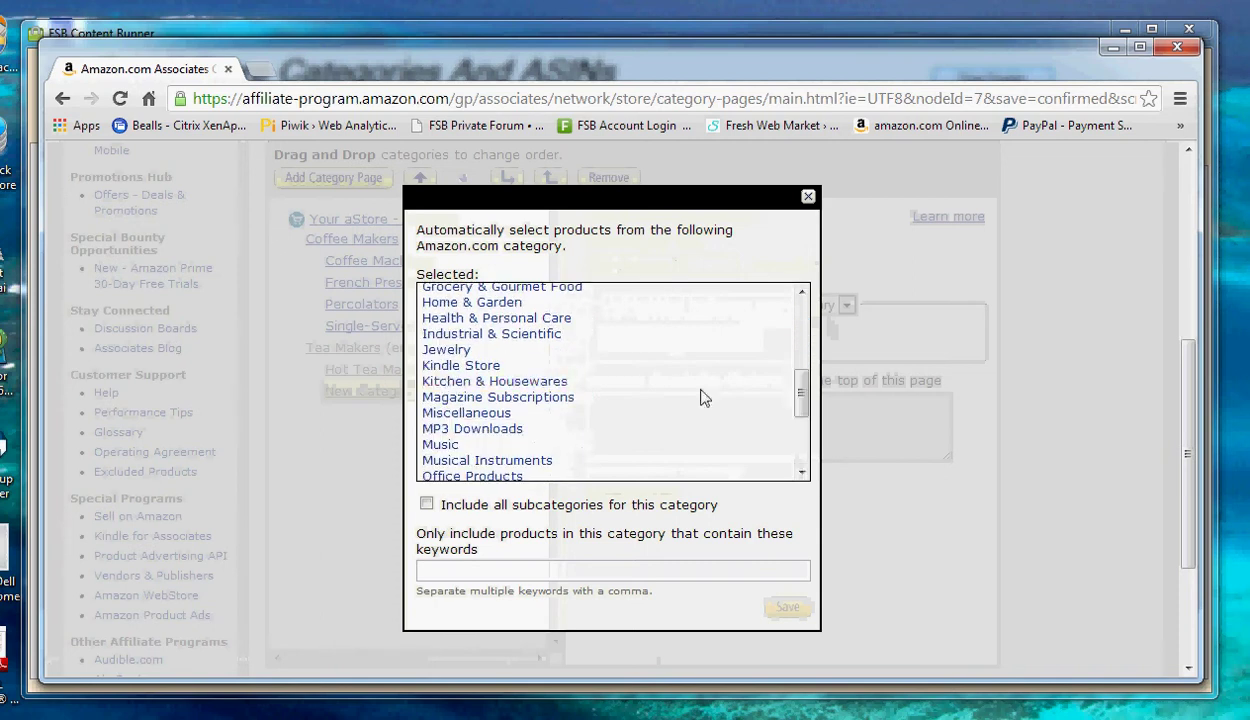
left_click(450, 383)
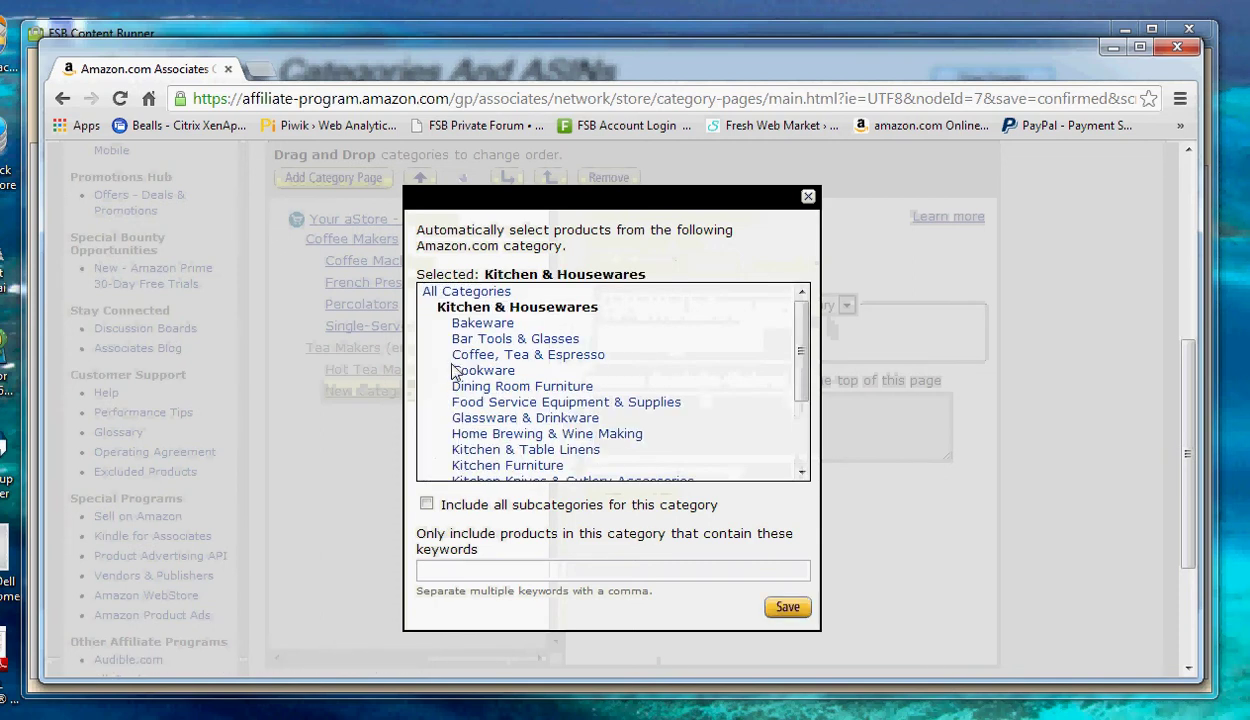
left_click_drag(802, 350, 812, 403)
left_click(475, 355)
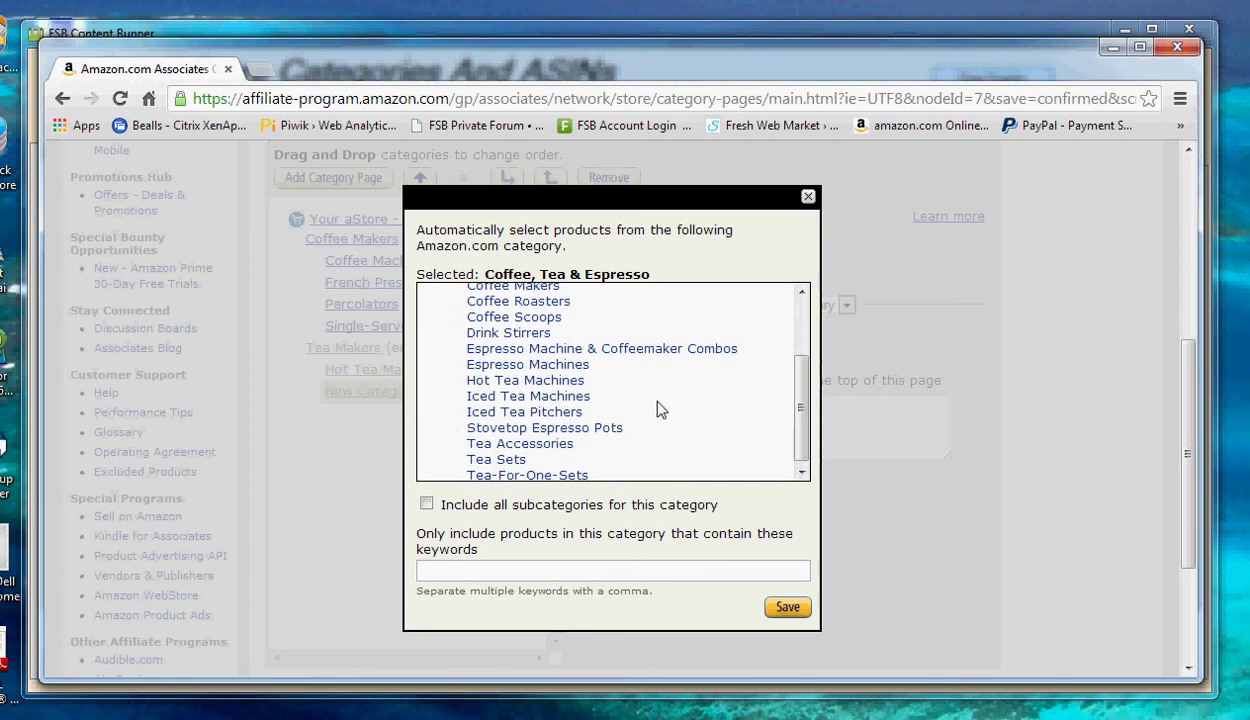
left_click(532, 399)
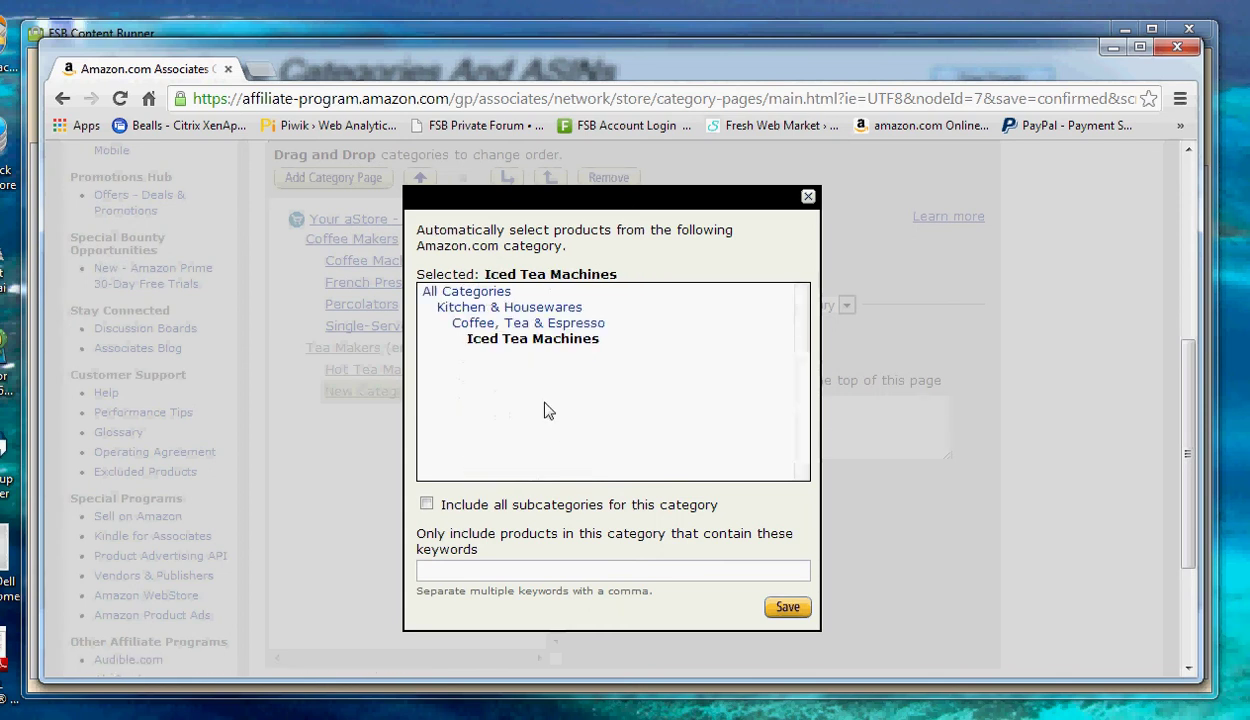
left_click(427, 505)
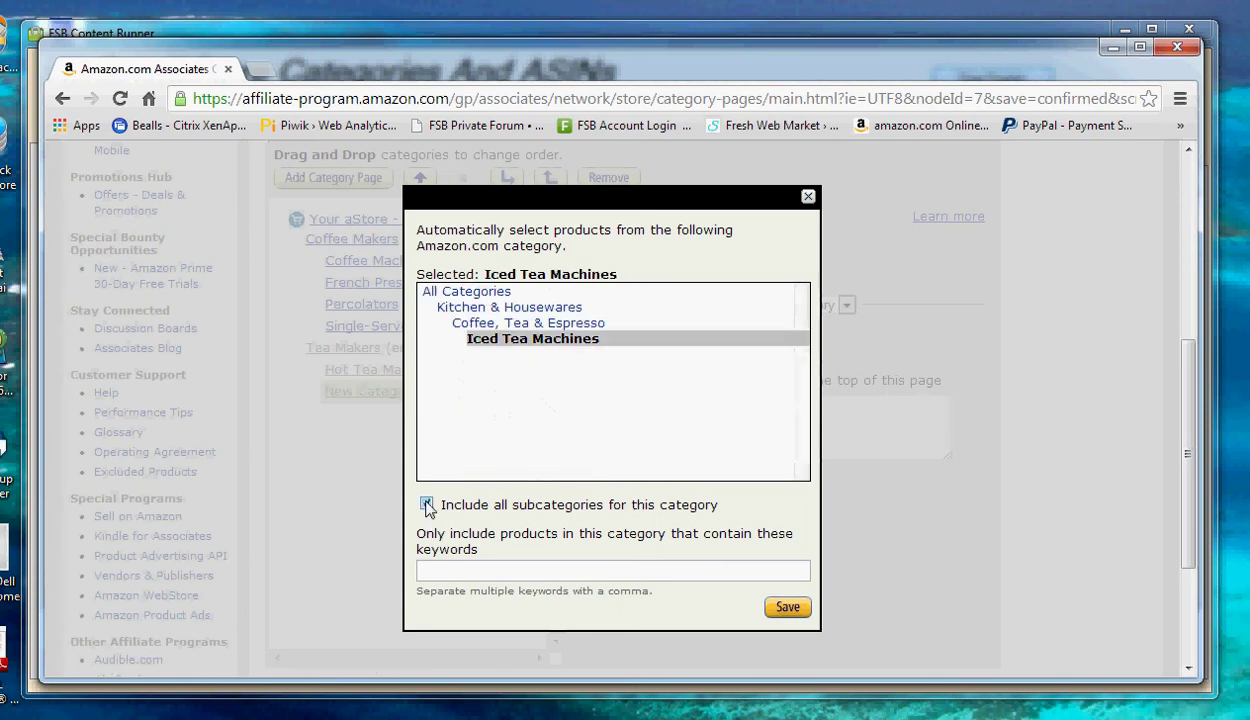
left_click(787, 608)
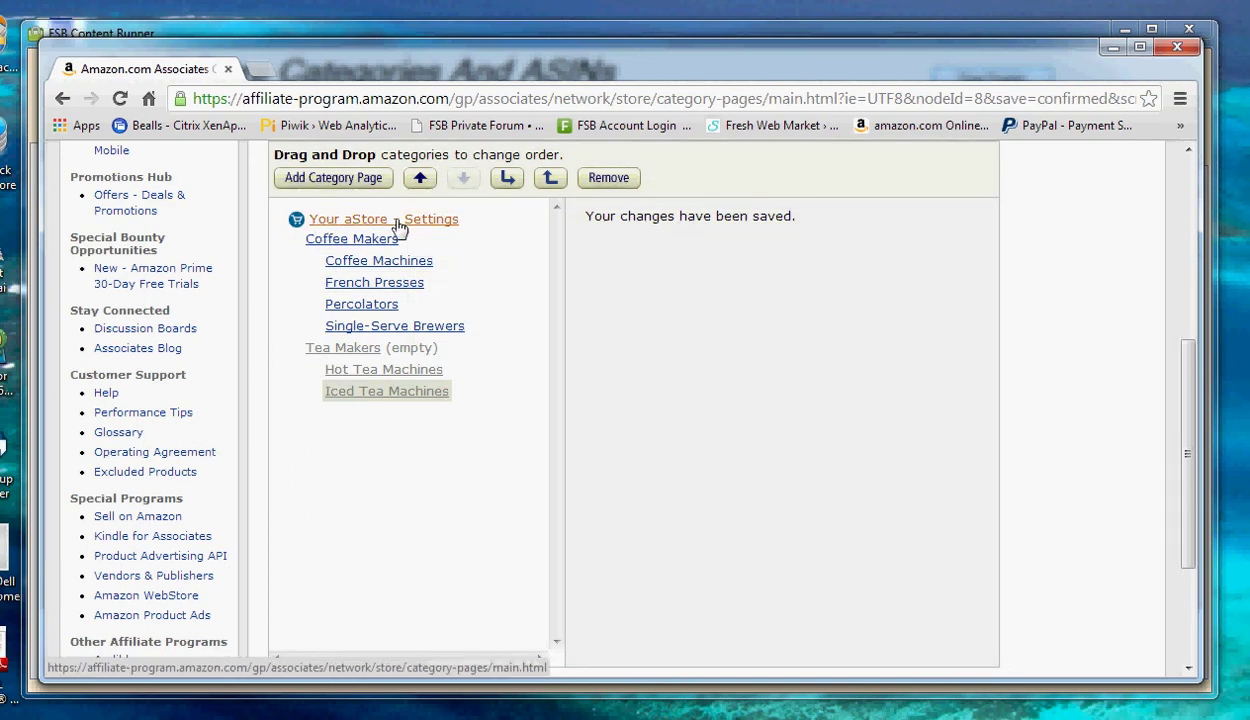
Step: Add a third top-level category page to the aStore and set it to add products by Amazon.com category
left_click(347, 221)
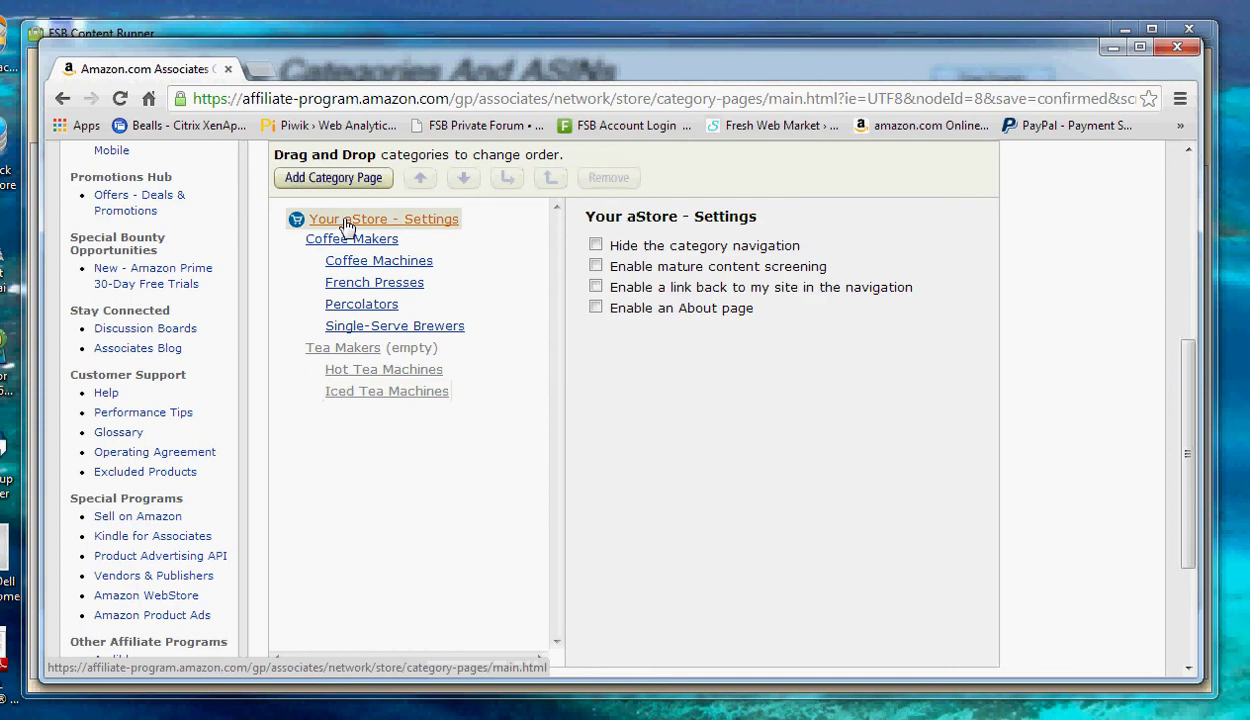
left_click(327, 186)
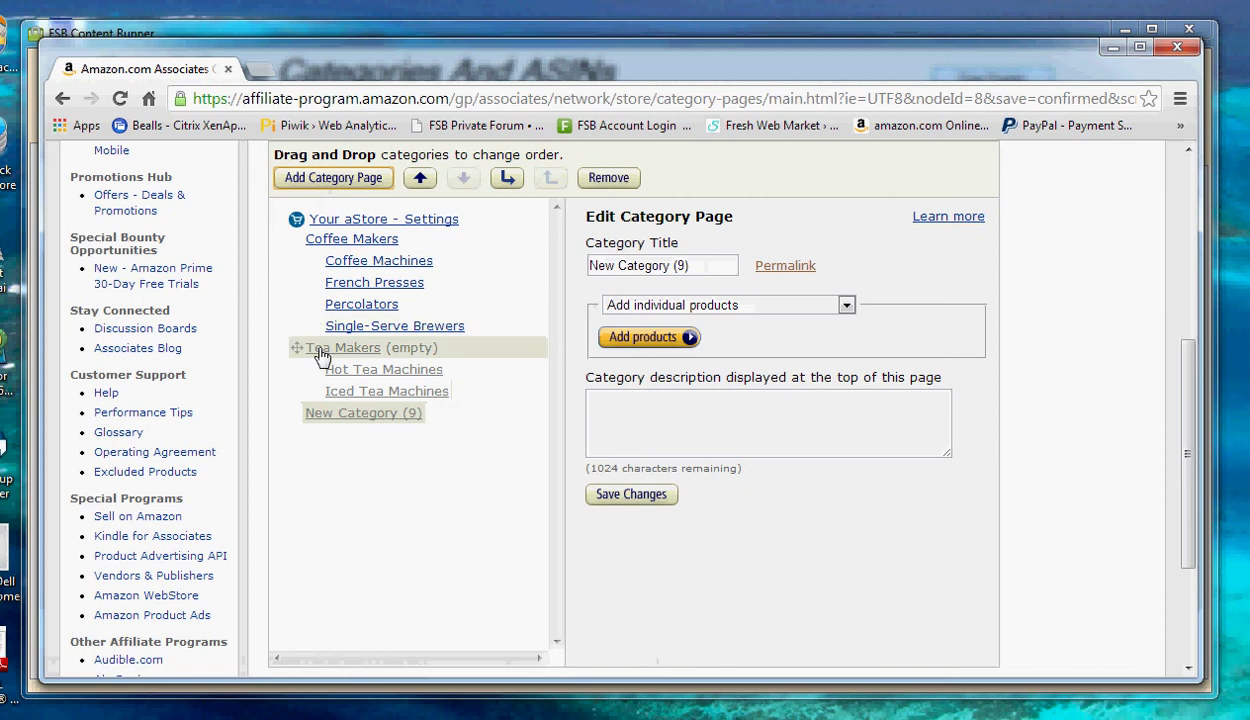
left_click(654, 308)
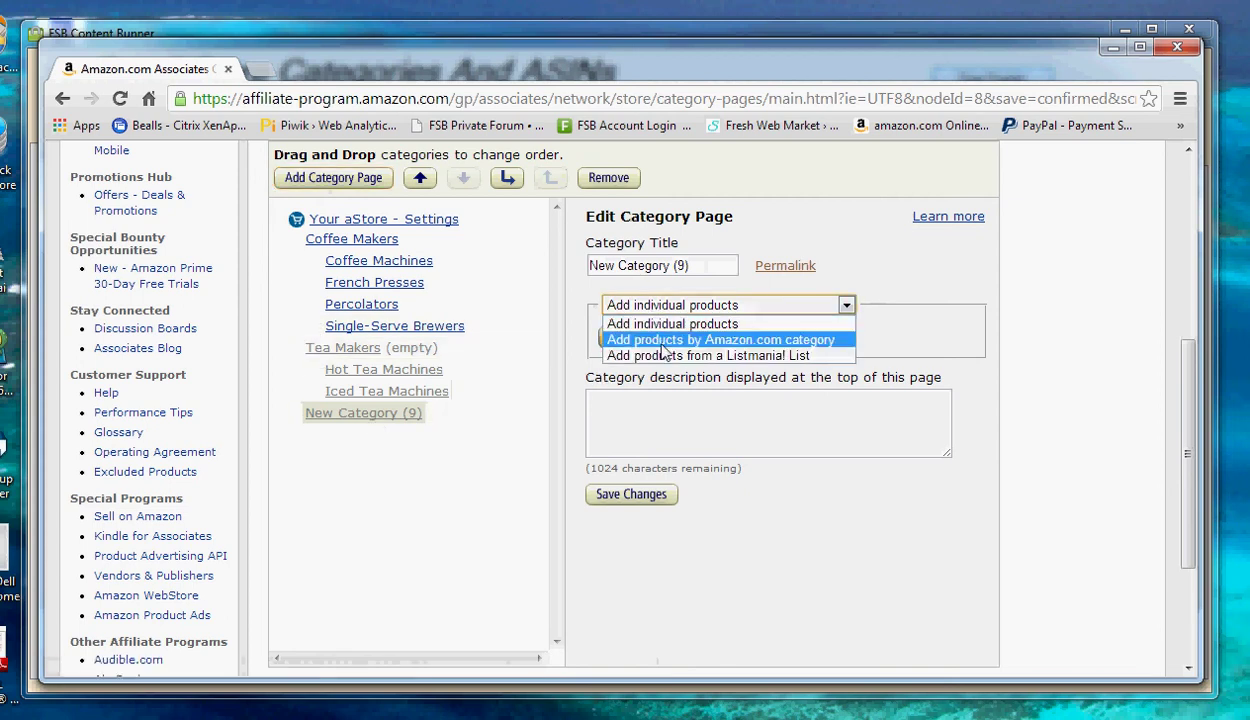
left_click(663, 340)
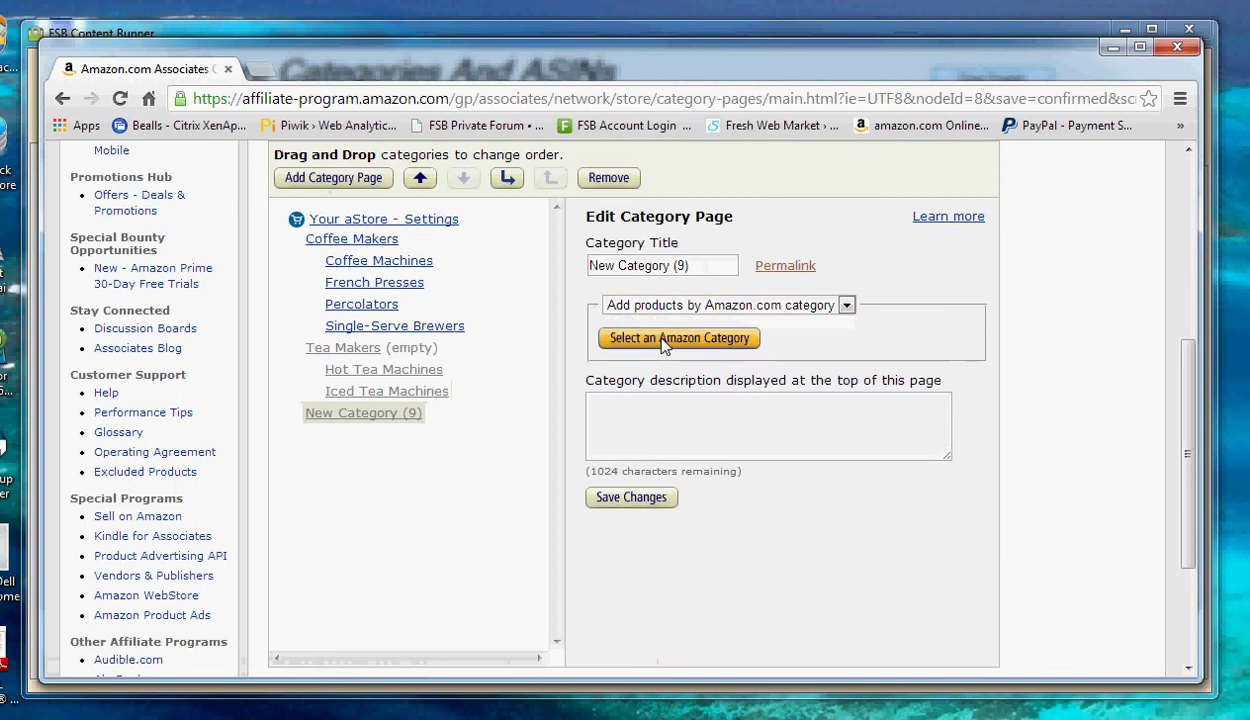
left_click(661, 339)
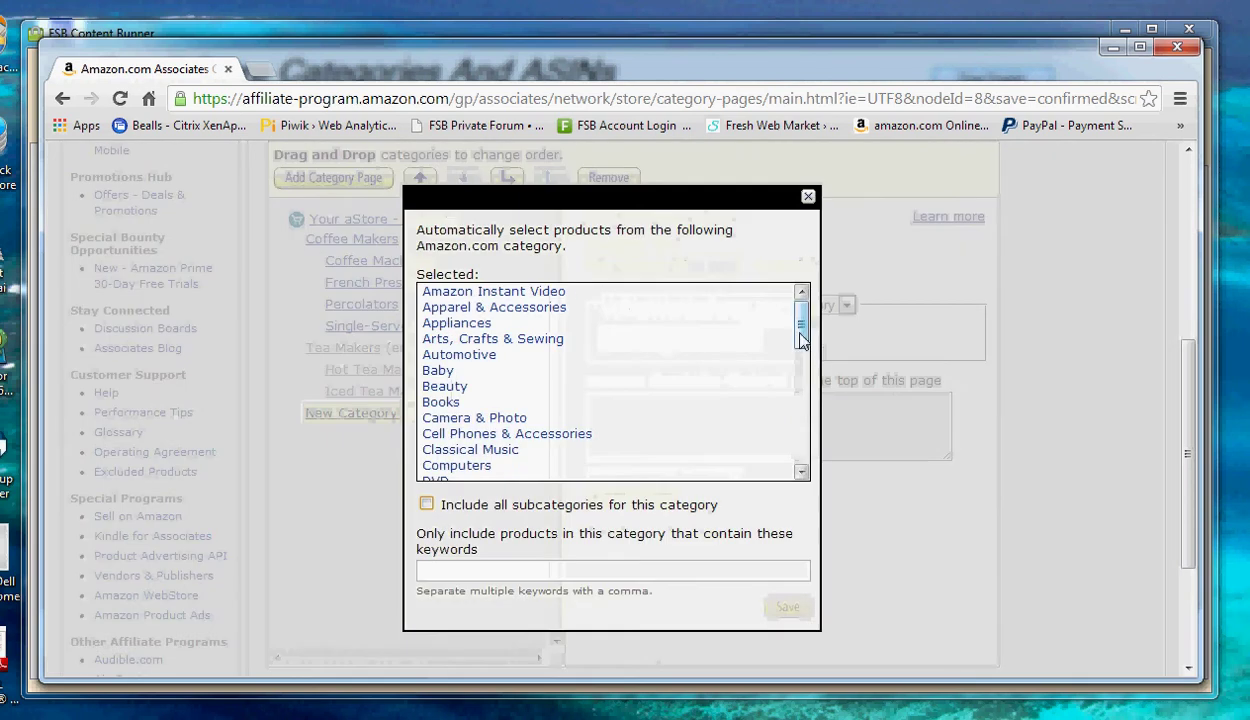
left_click_drag(806, 338, 801, 393)
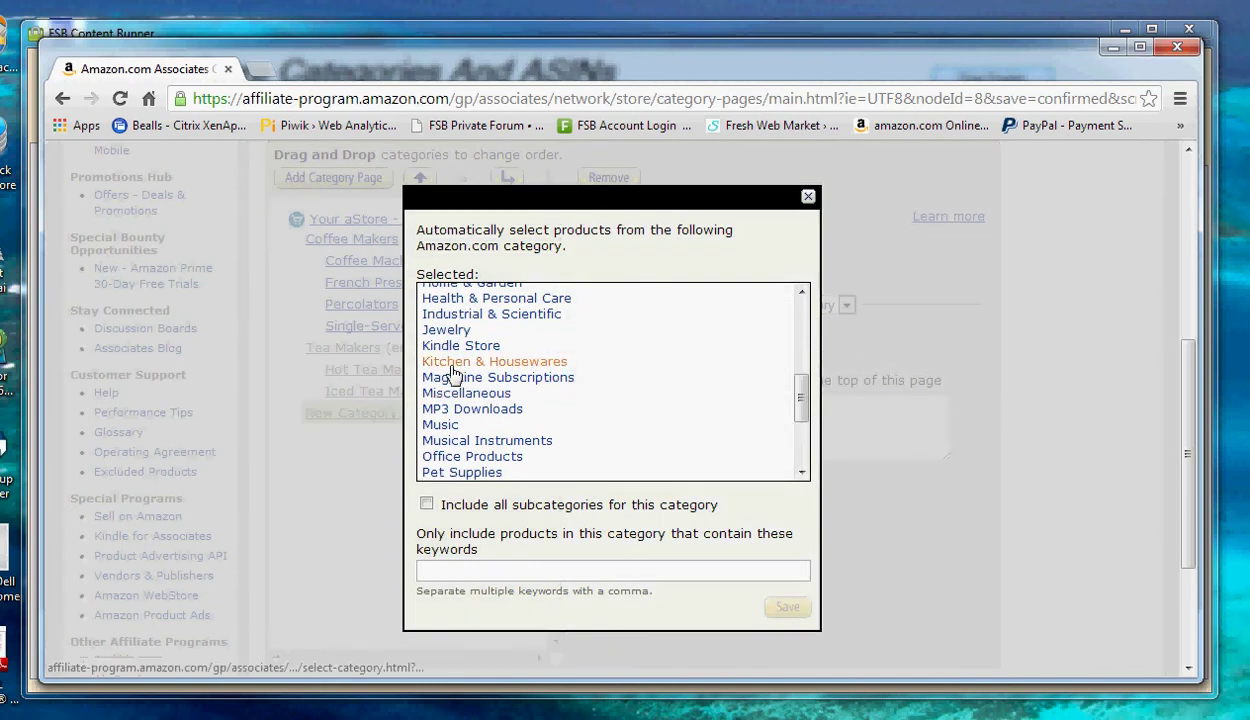
left_click(468, 362)
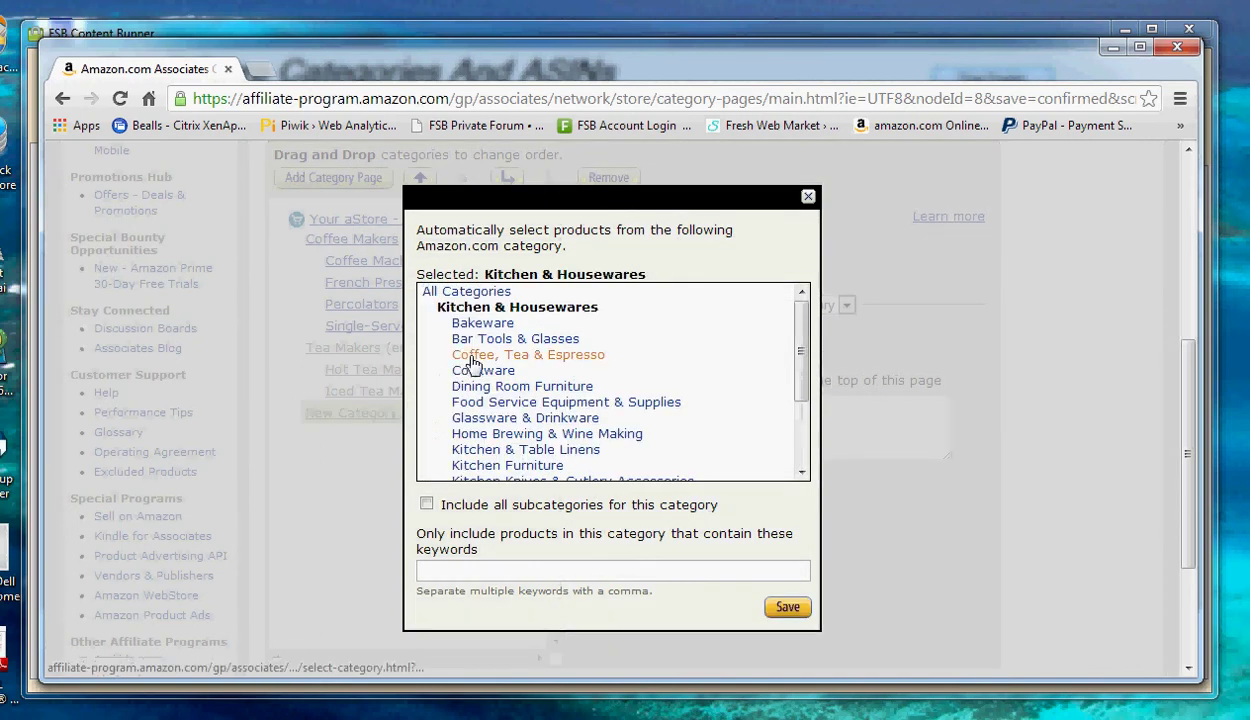
left_click(474, 358)
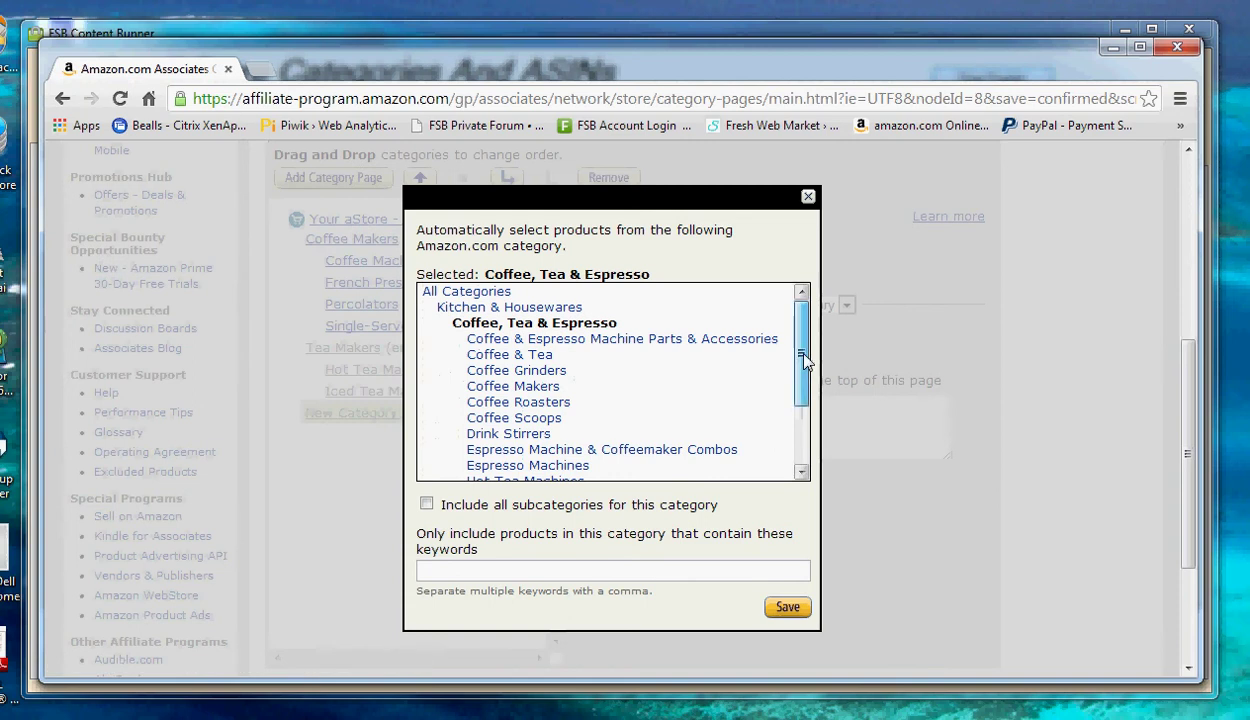
left_click_drag(806, 360, 805, 414)
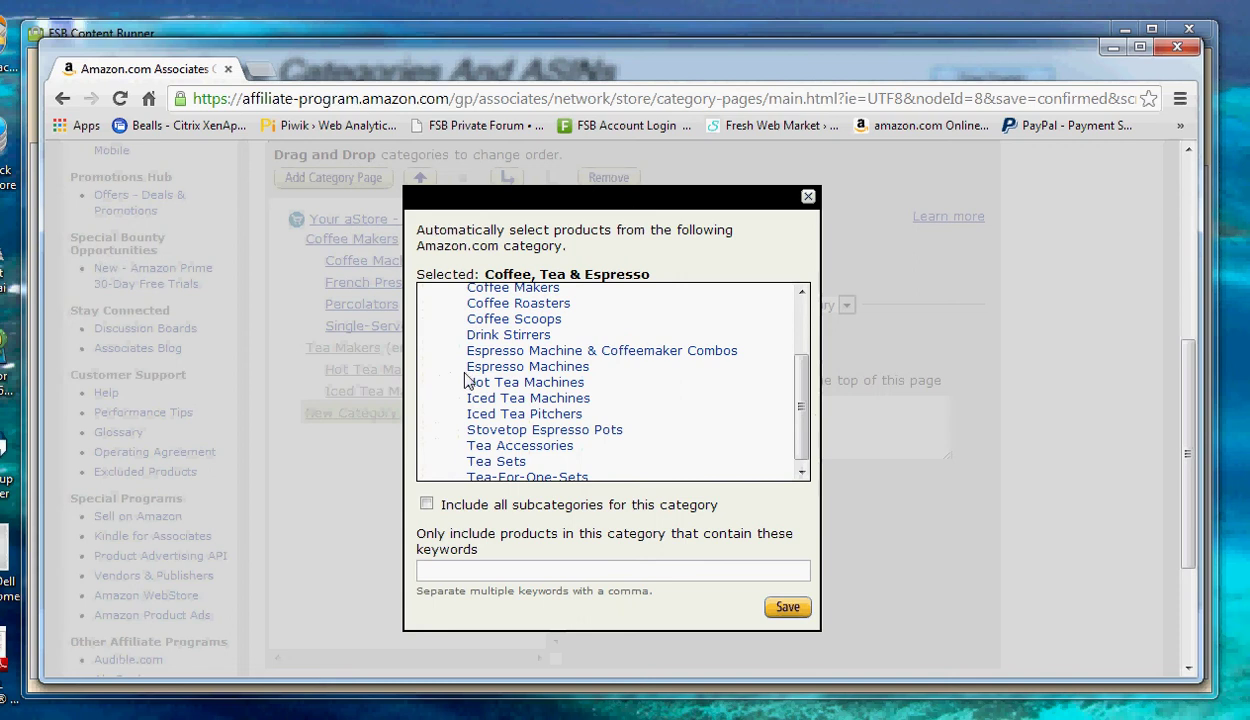
left_click(809, 197)
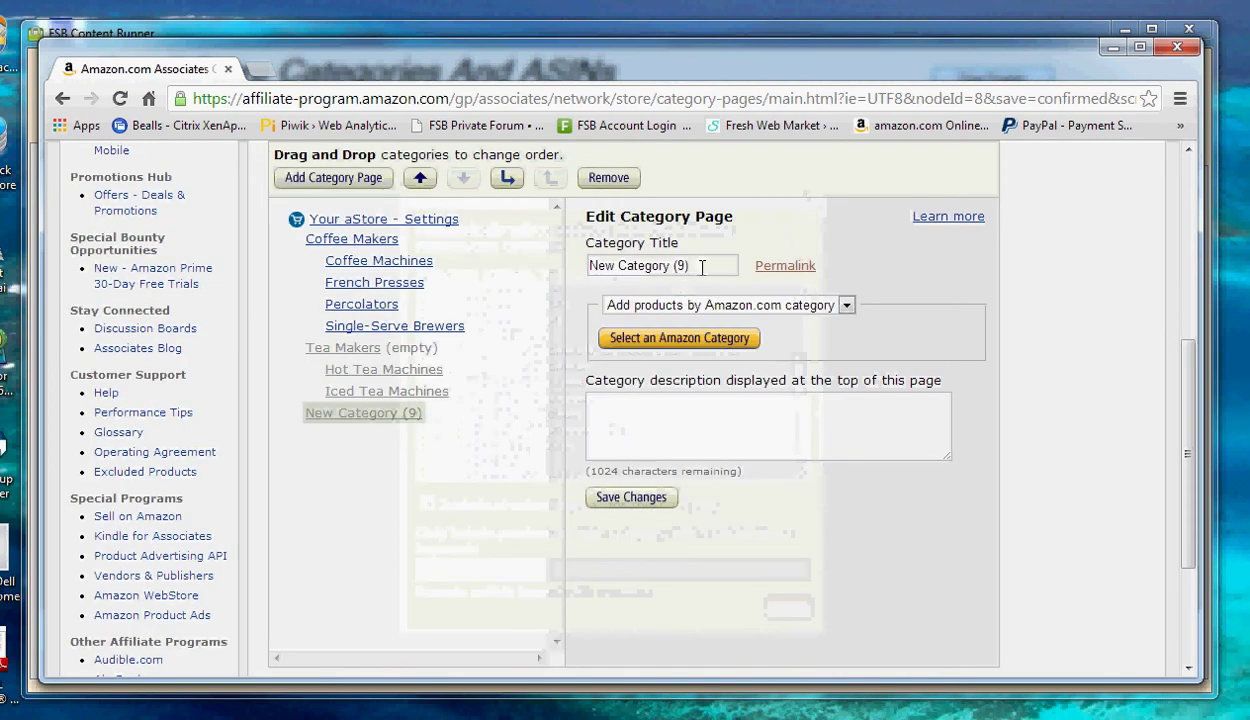
Step: Title the third top-level category page "Expresso Makers" and save the changes
left_click_drag(718, 268, 578, 277)
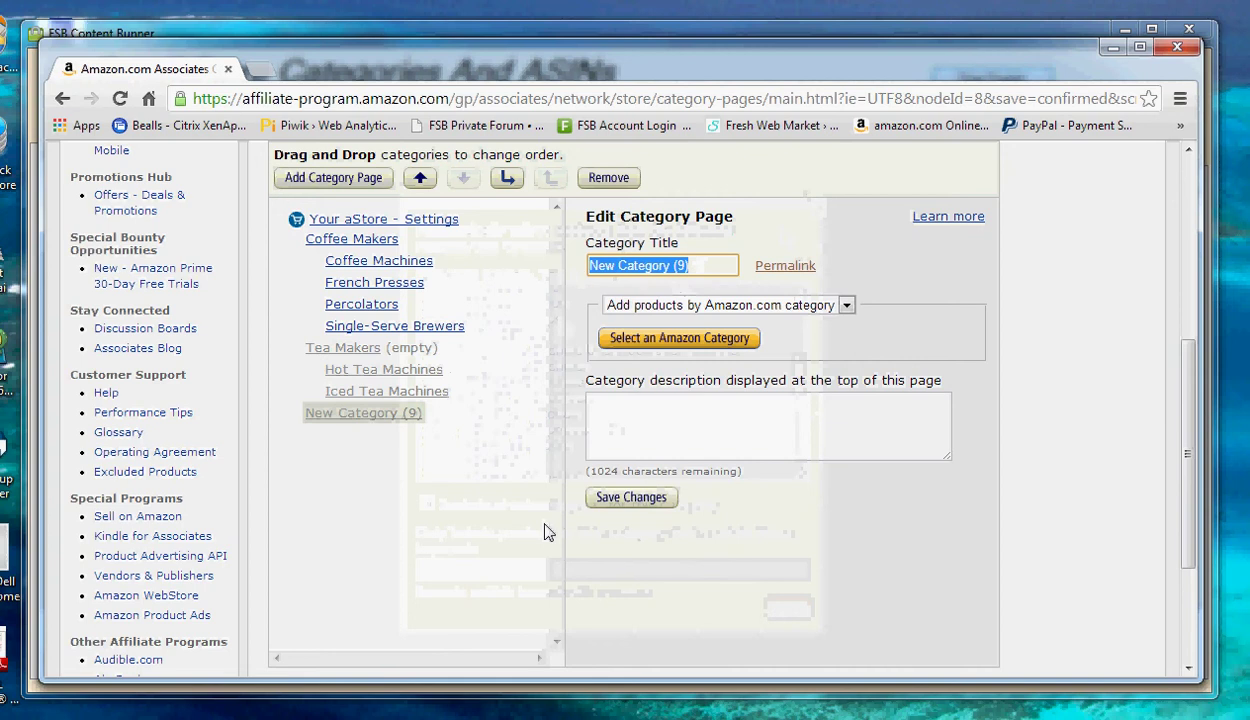
type("Ex")
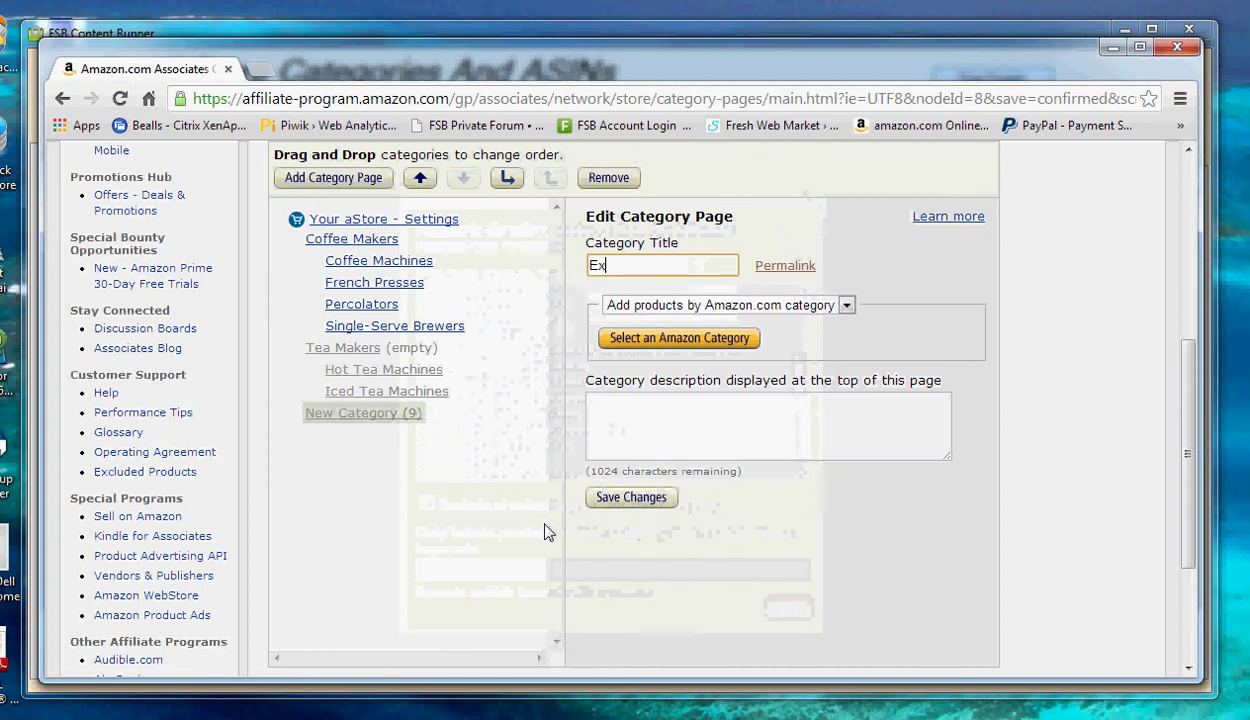
type("presso ")
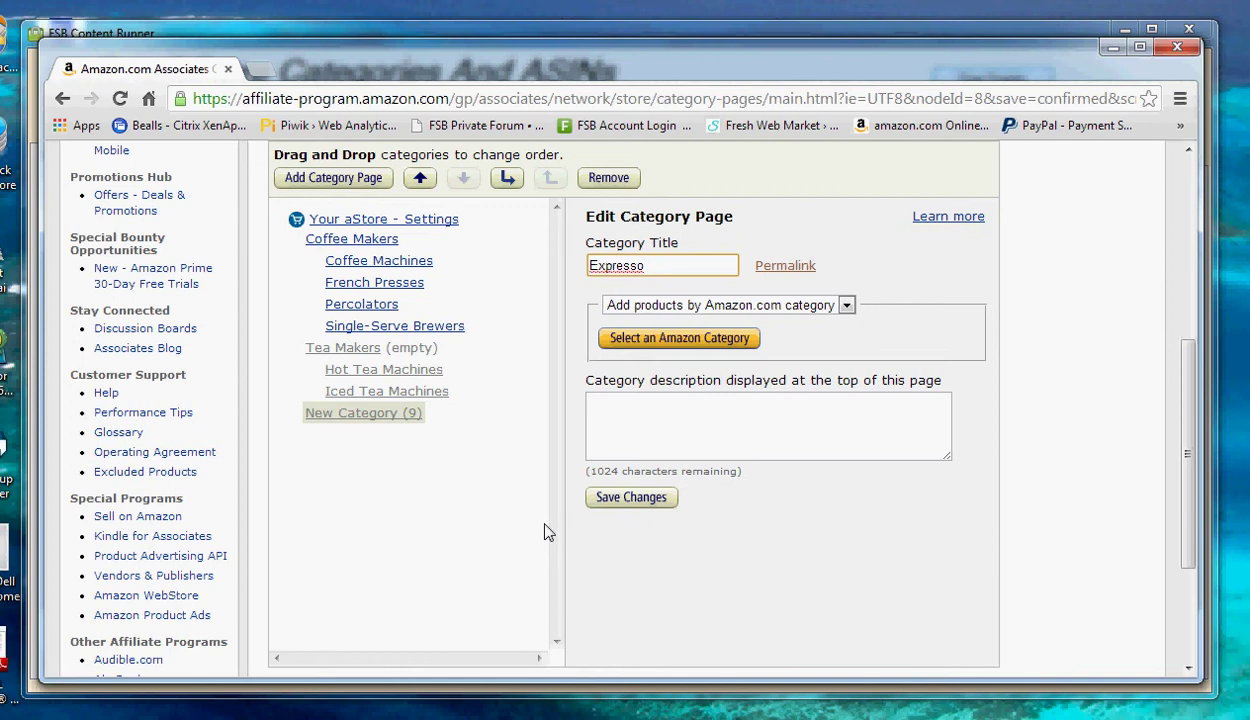
type("Makers")
left_click(618, 506)
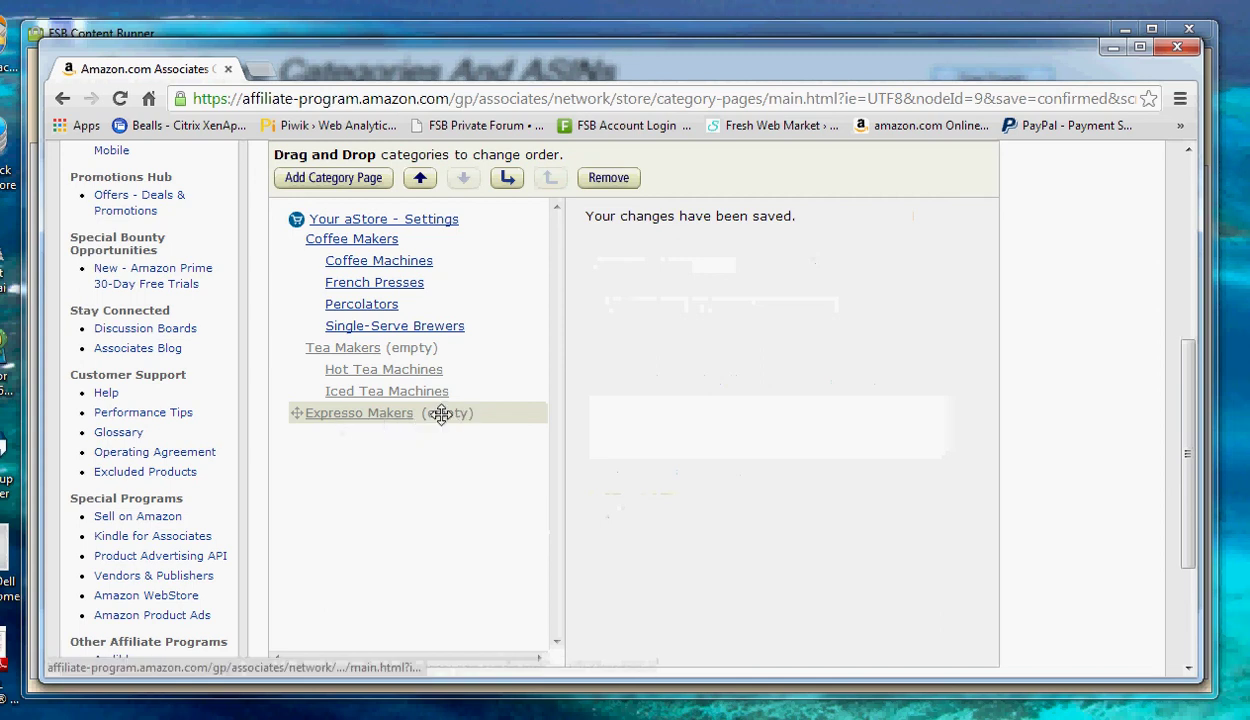
Step: Add a subcategory page under Expresso Makers and set it to add products by Amazon.com category
left_click(360, 416)
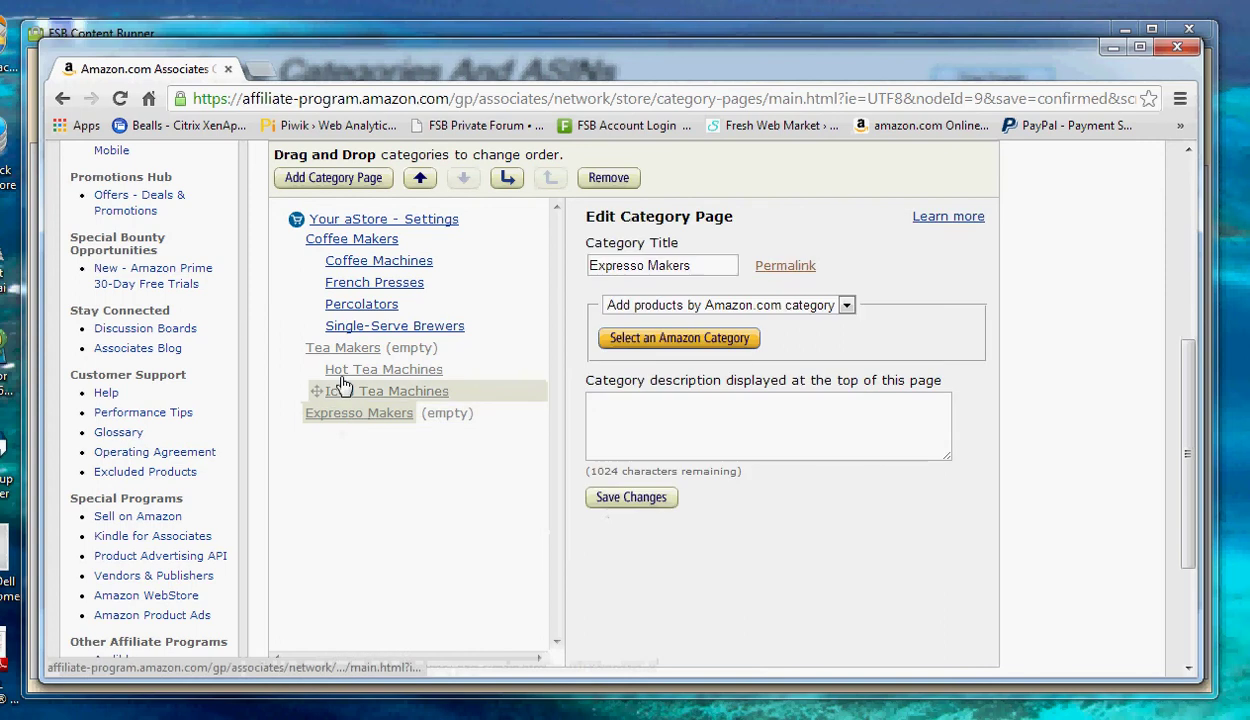
left_click(322, 180)
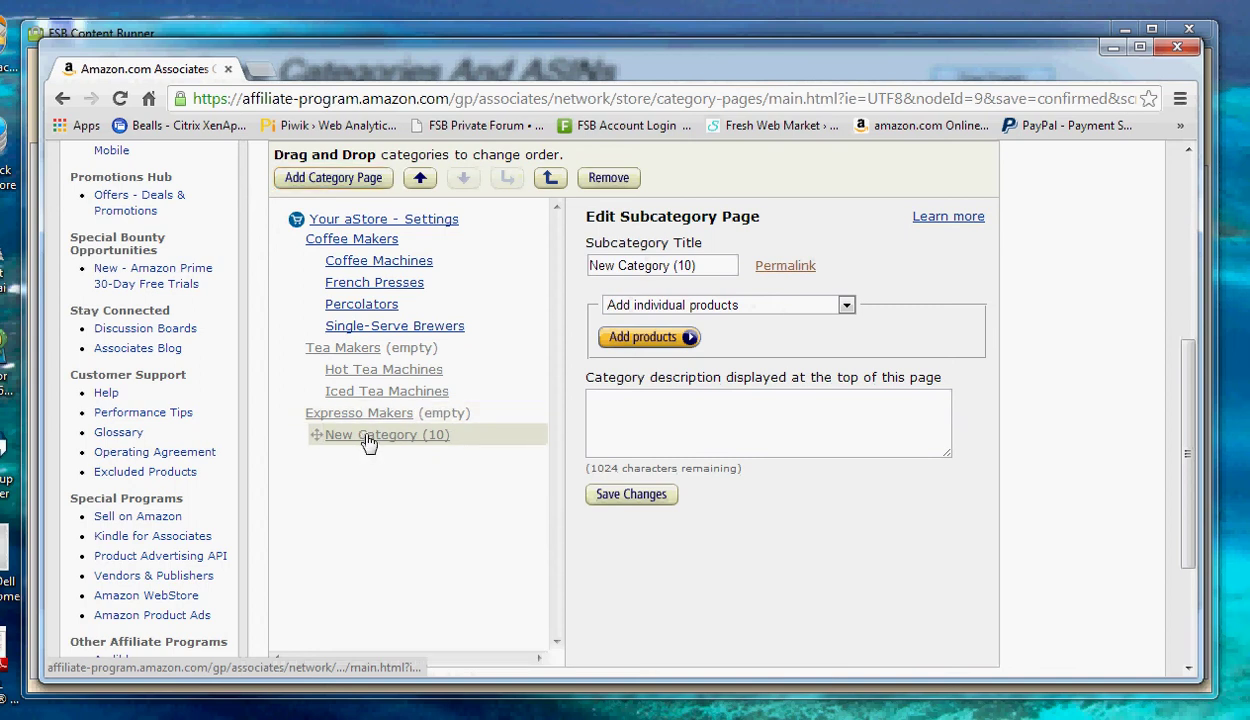
left_click(640, 305)
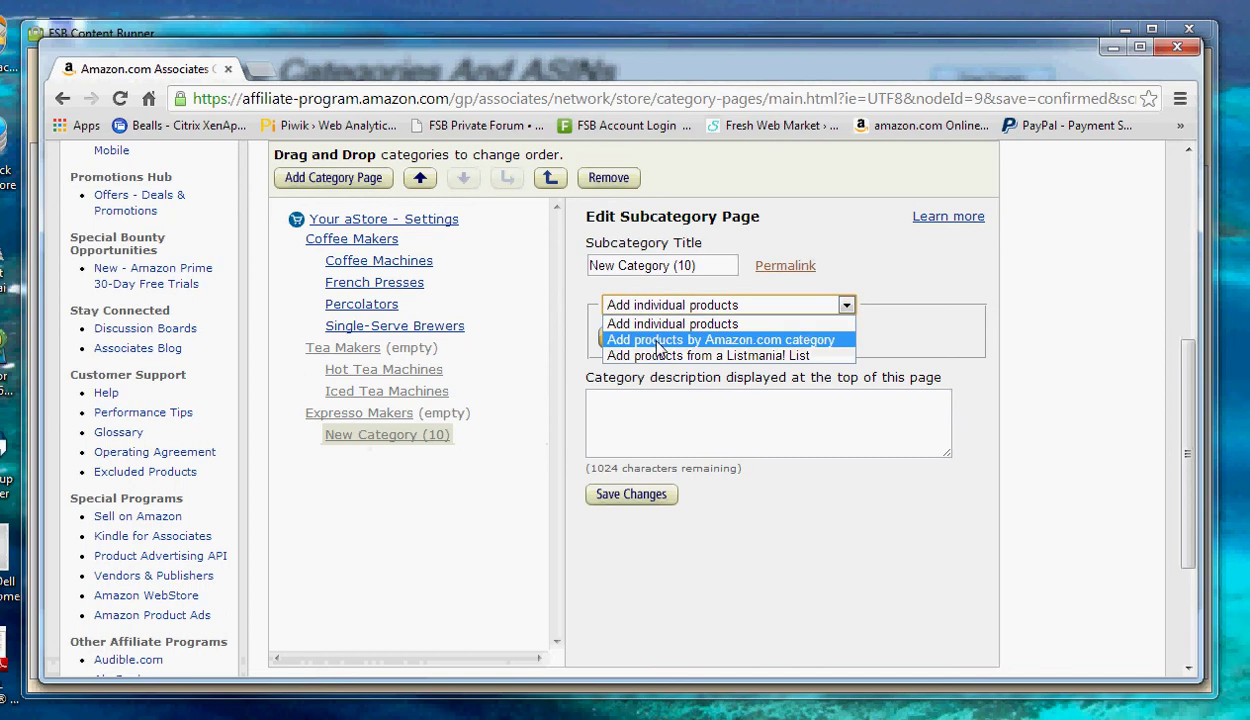
left_click(659, 341)
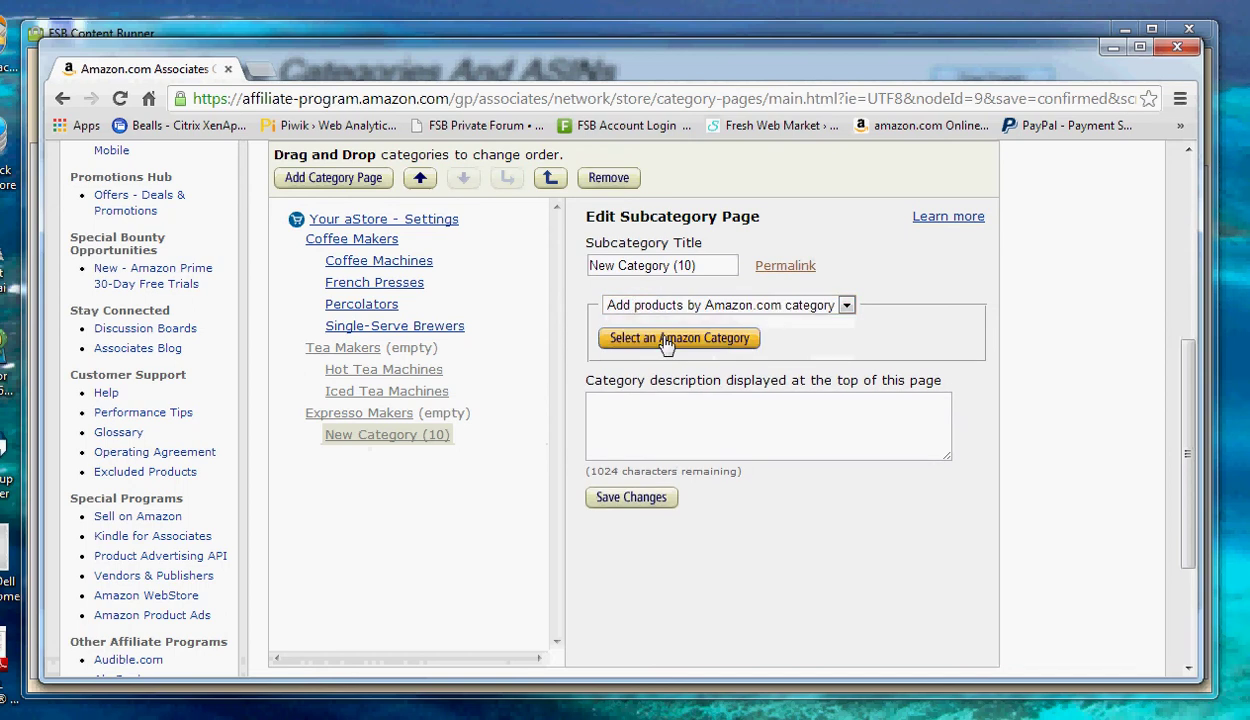
Step: Assign Kitchen & Housewares > Coffee, Tea & Espresso > Espresso Machine & Coffeemaker Combos to the subcategory page, include all its subcategories, and save
left_click(667, 340)
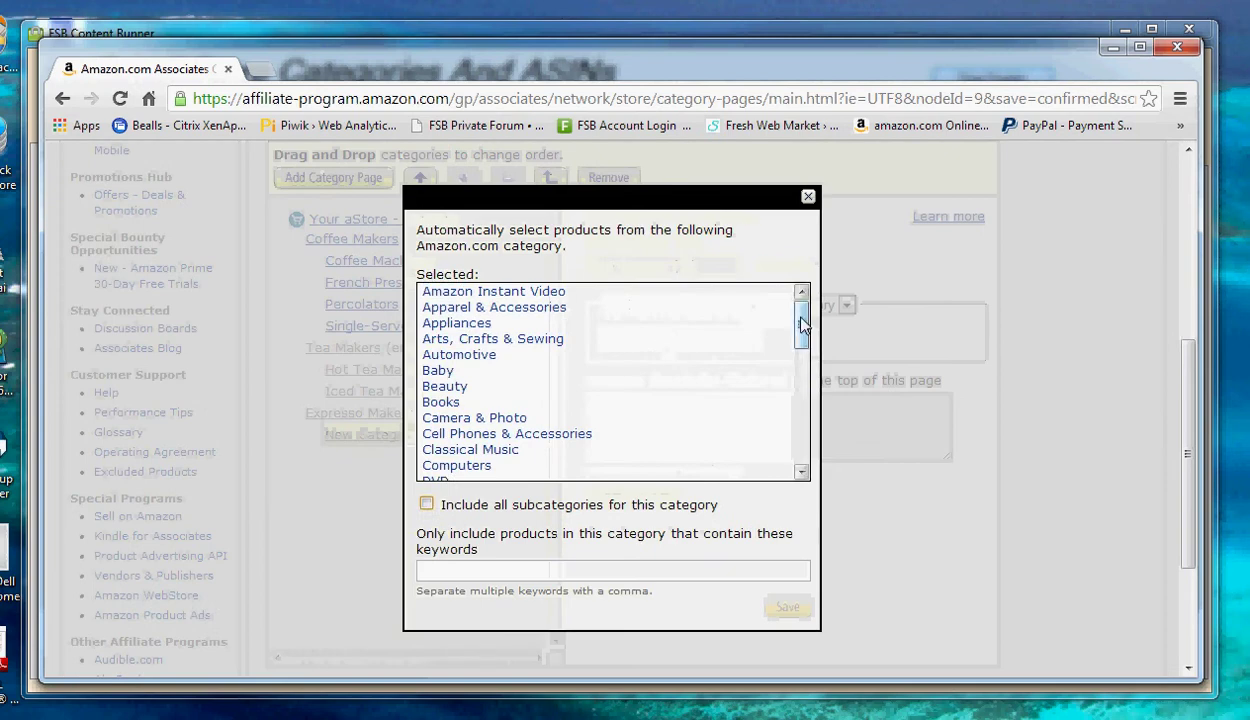
left_click_drag(801, 323, 748, 399)
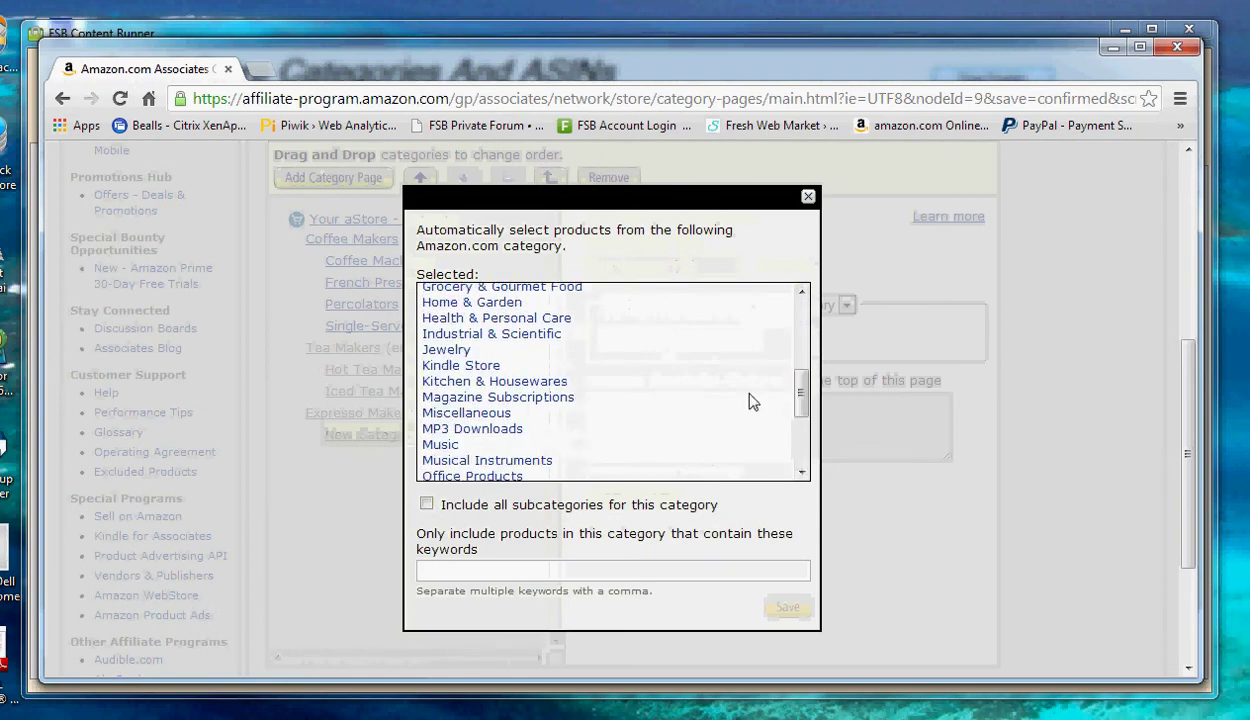
left_click(460, 382)
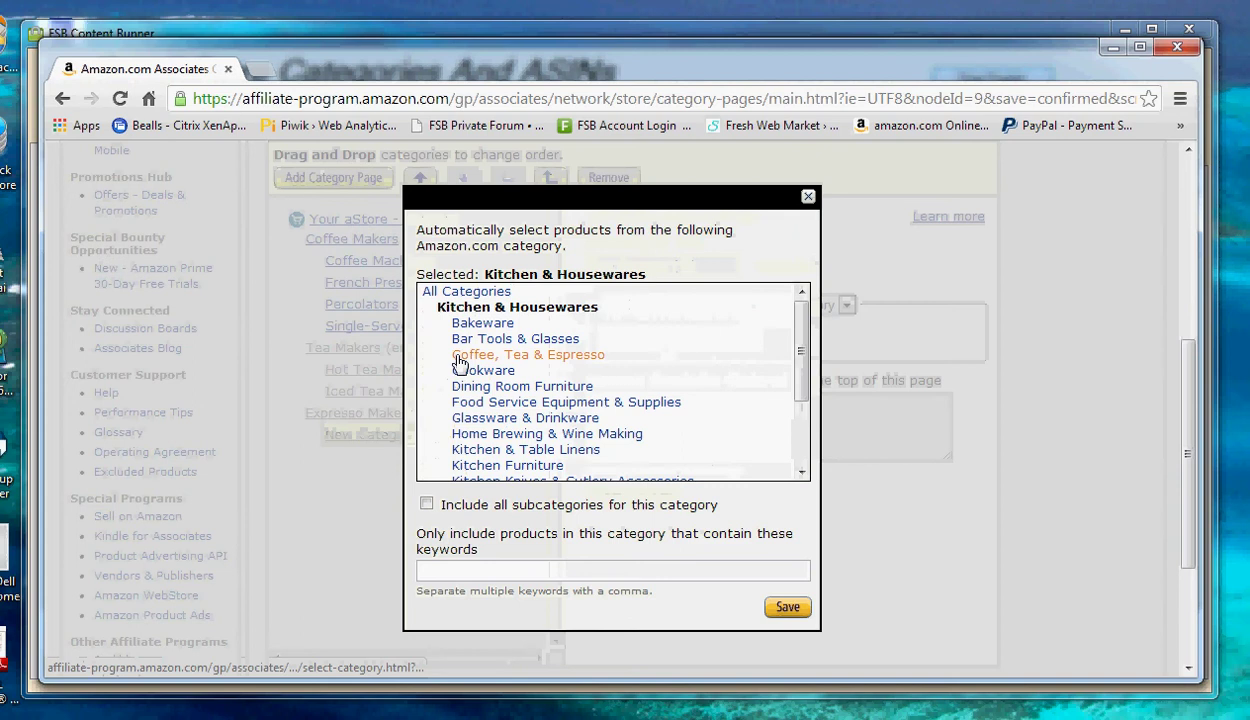
left_click(458, 358)
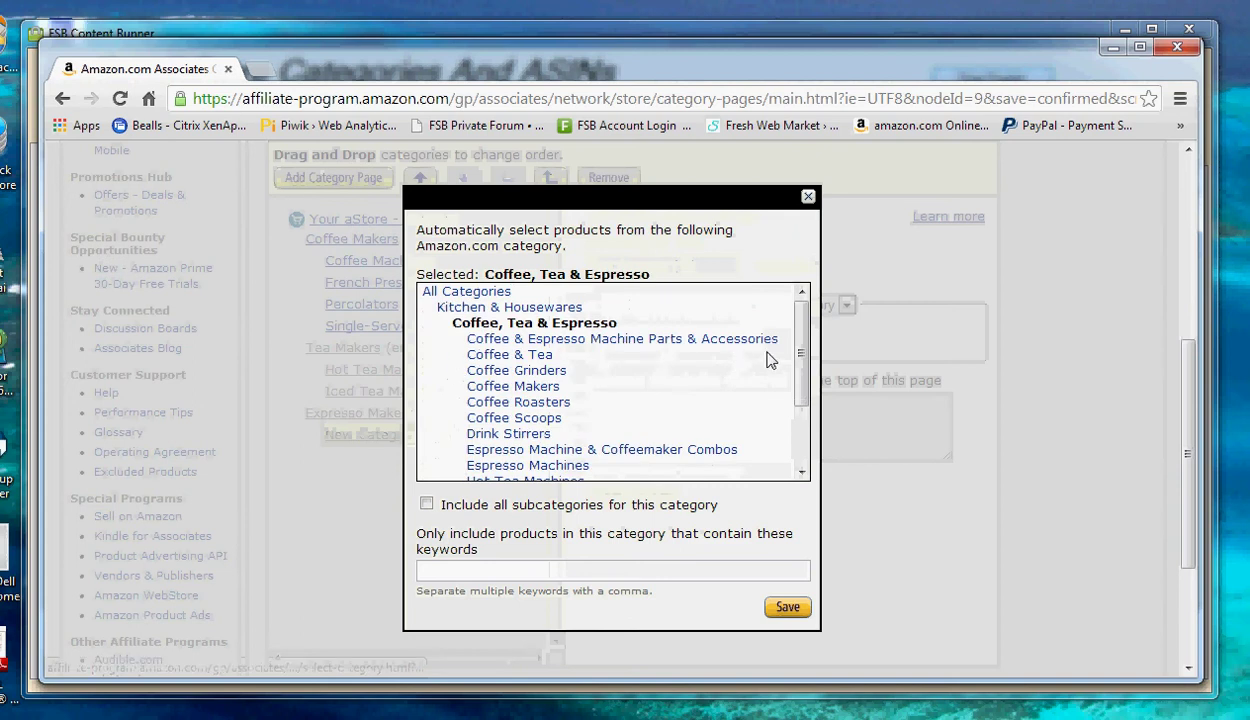
left_click_drag(799, 355, 803, 391)
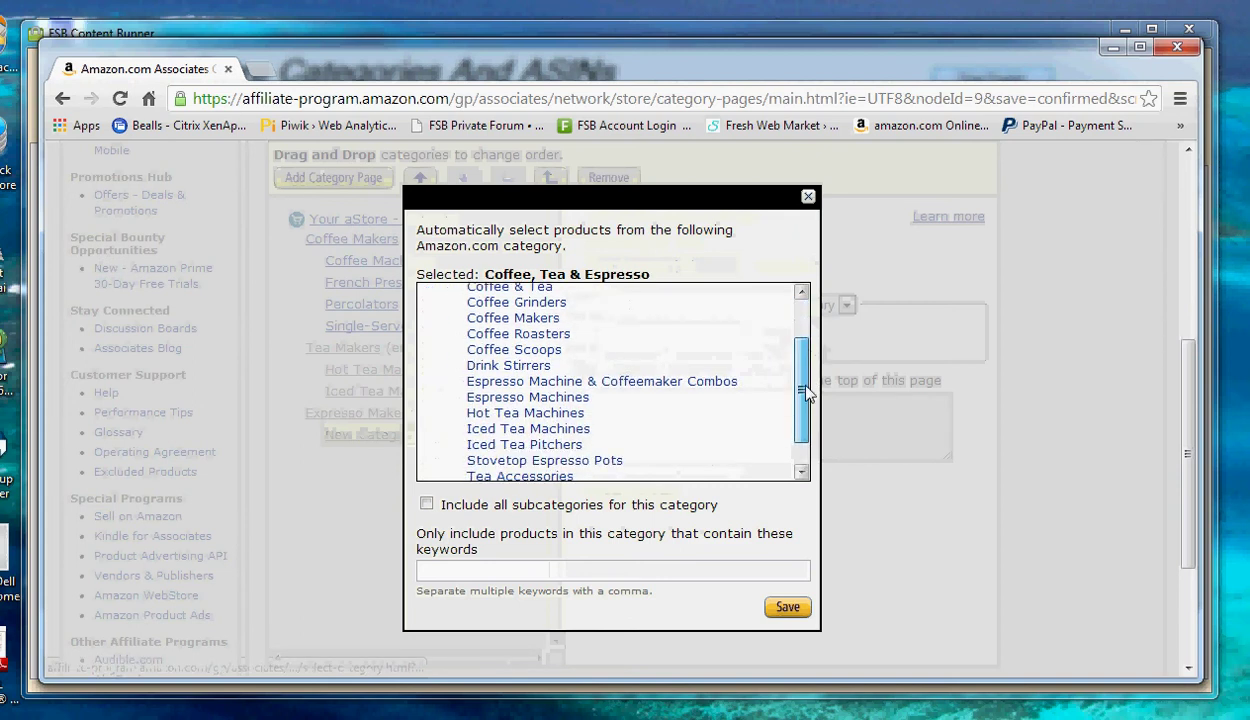
left_click(548, 386)
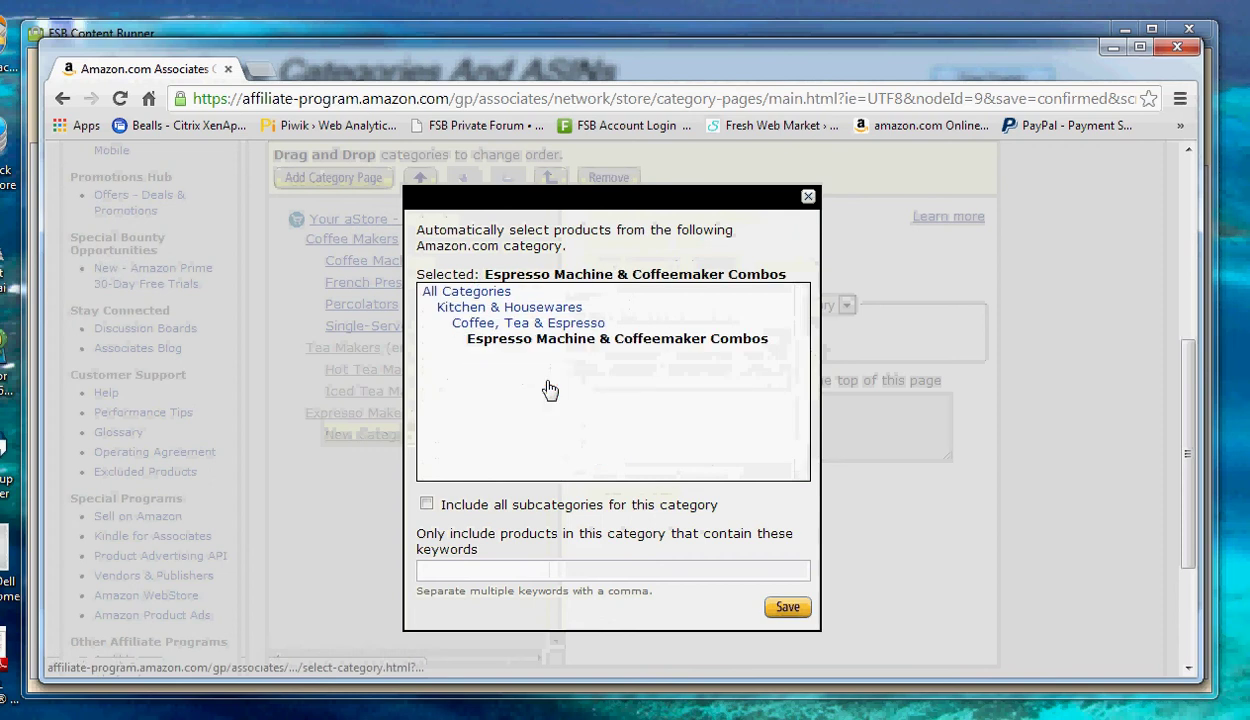
left_click(427, 505)
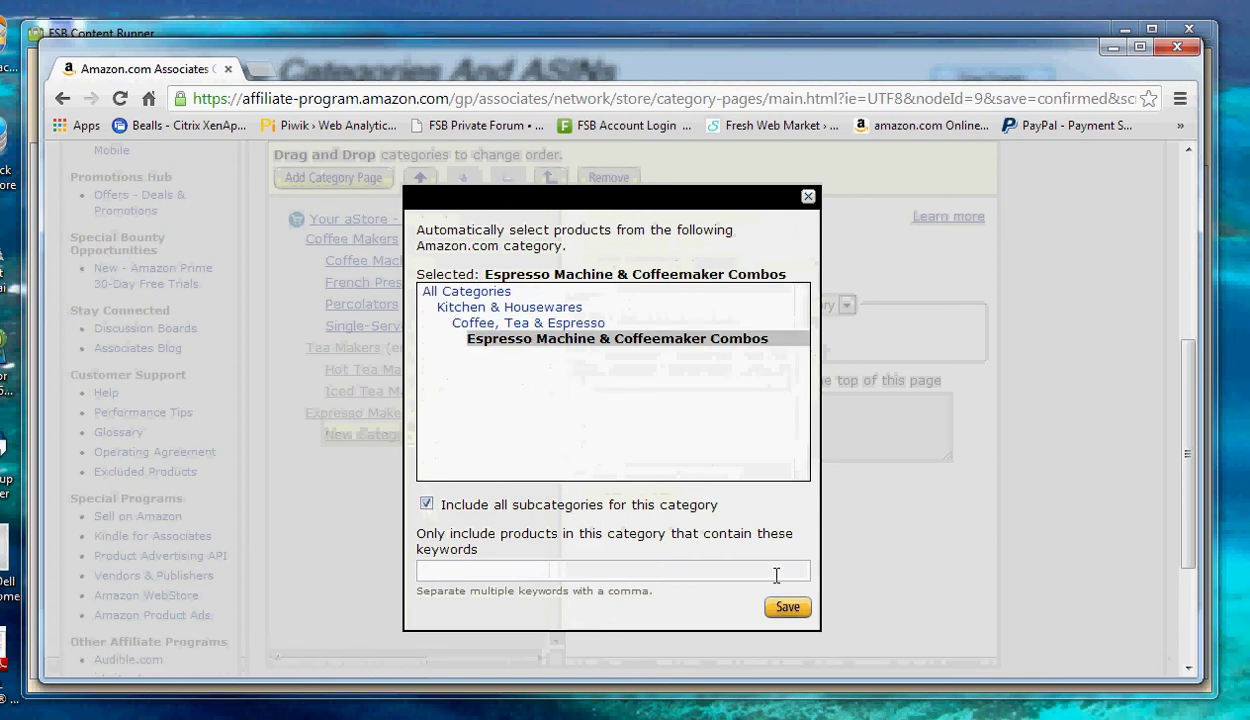
left_click(789, 612)
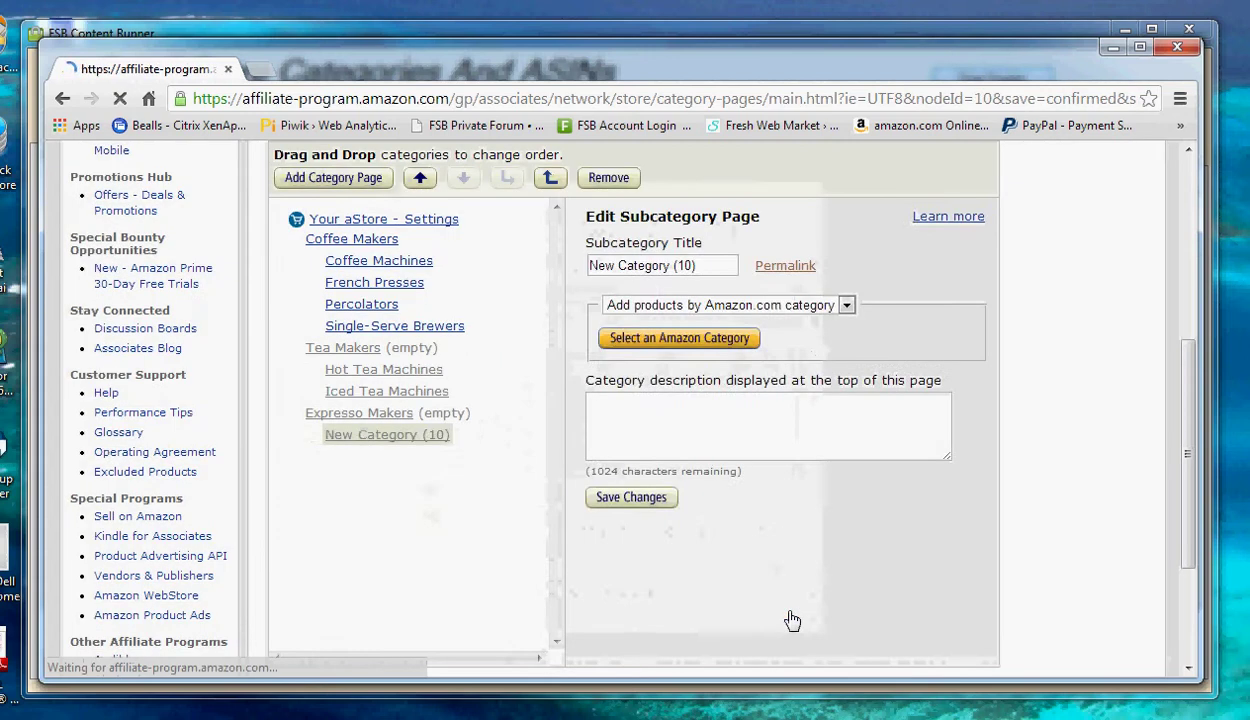
Step: Shorten the title of the subcategory under Expresso Makers to "Espresso & Coffeemaker Combos" and save the changes
left_click(365, 443)
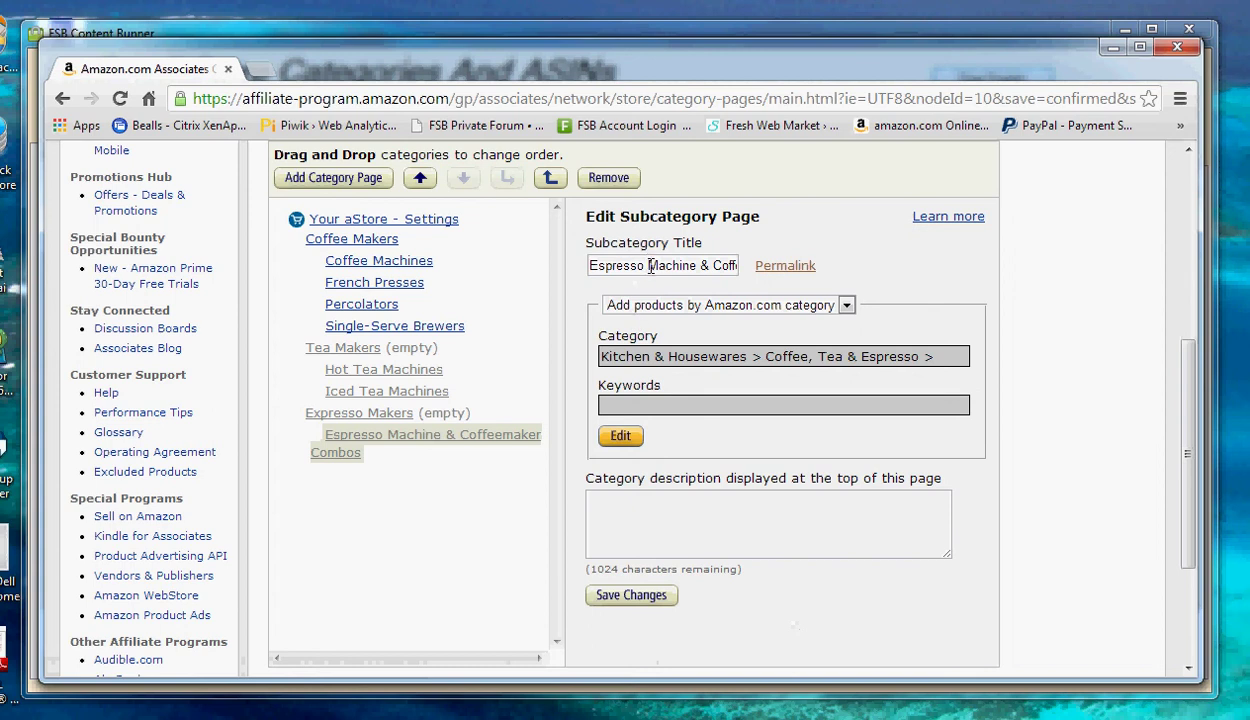
left_click_drag(648, 266, 703, 266)
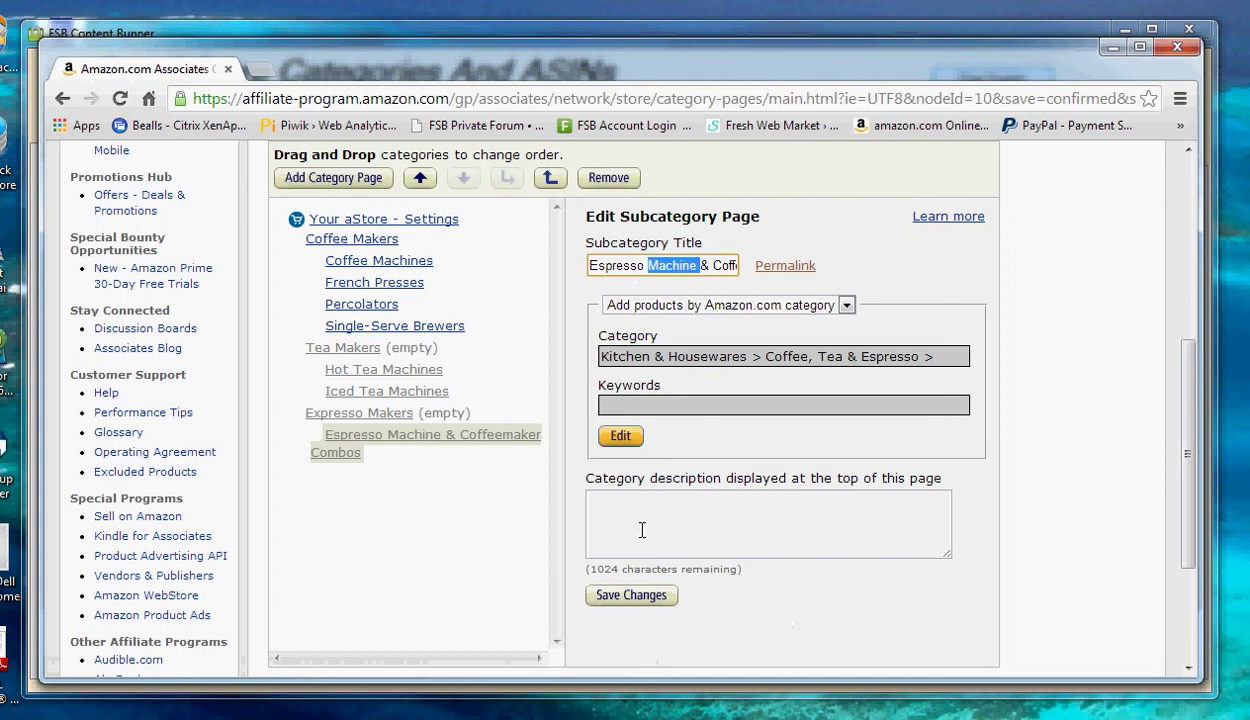
key("BackSpace")
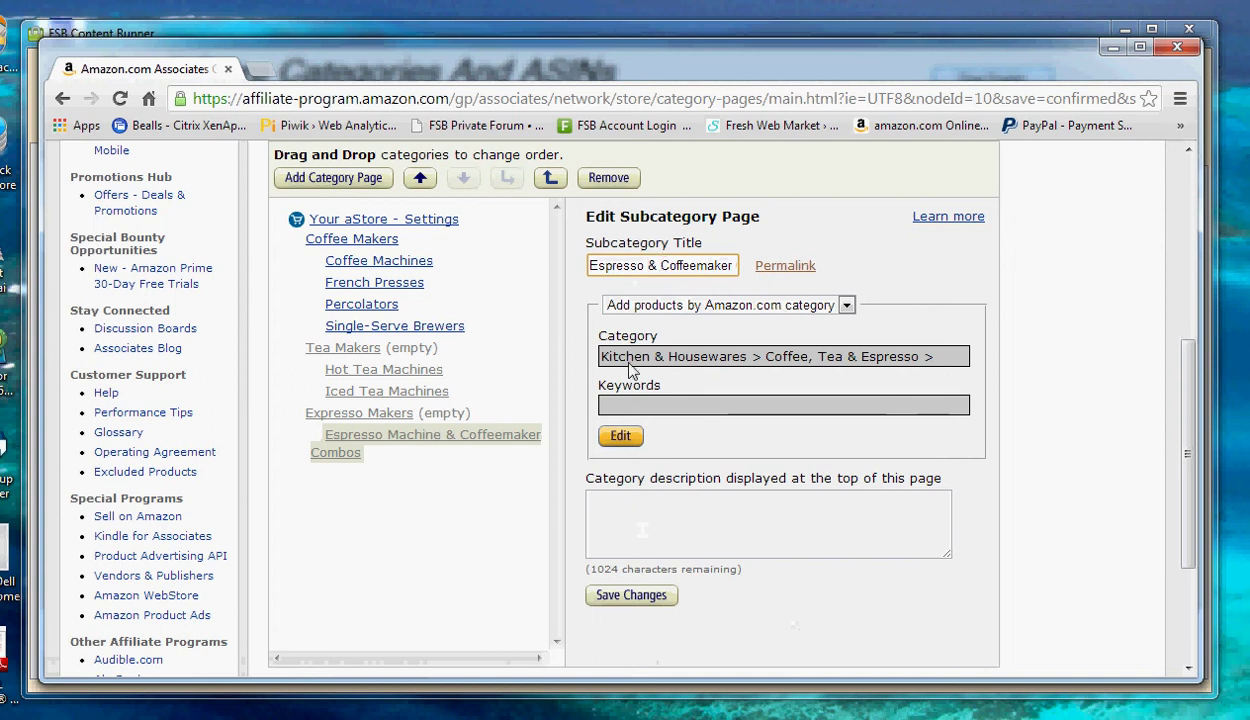
left_click(622, 600)
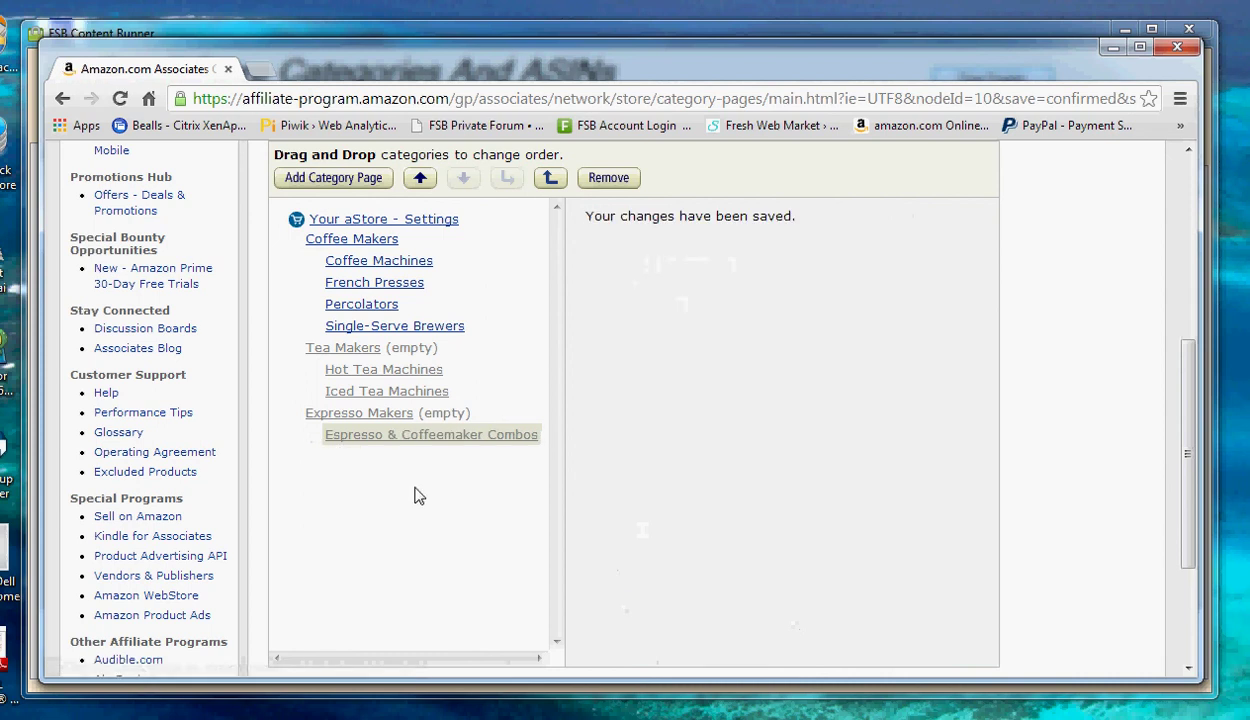
Step: Add a second subcategory page under Expresso Makers, below Espresso & Coffeemaker Combos, with products added by Amazon.com category
left_click(346, 416)
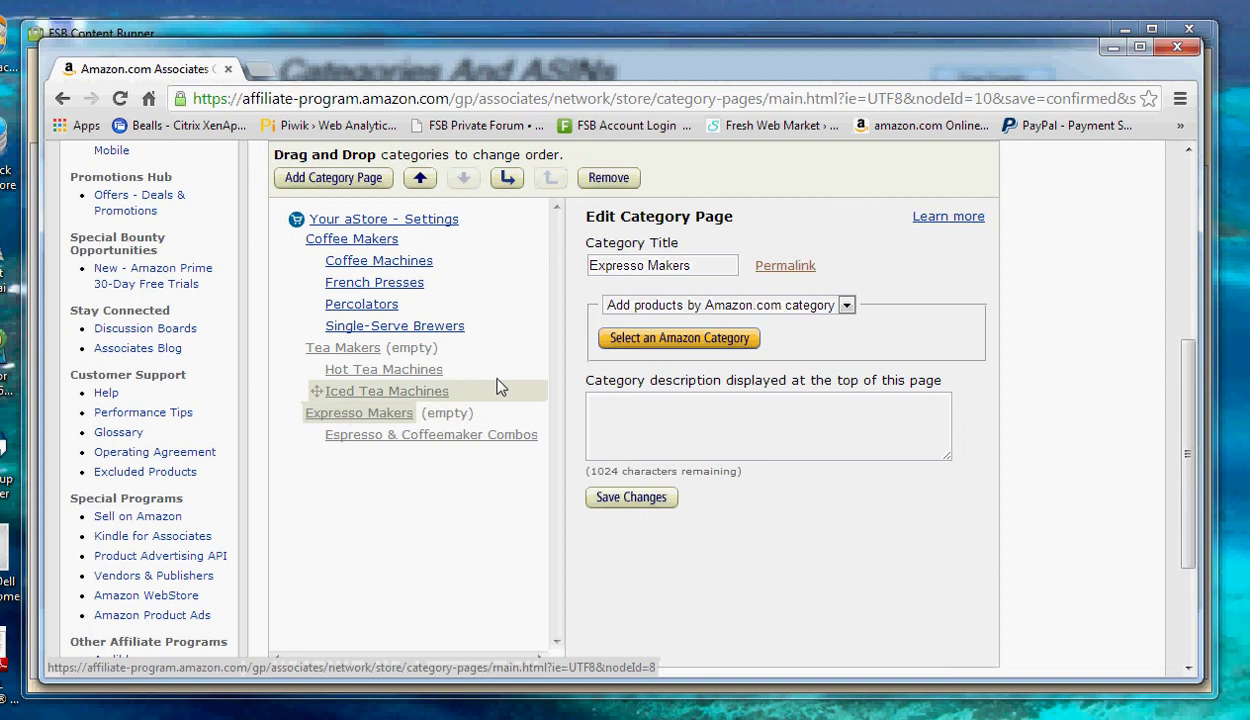
left_click(331, 180)
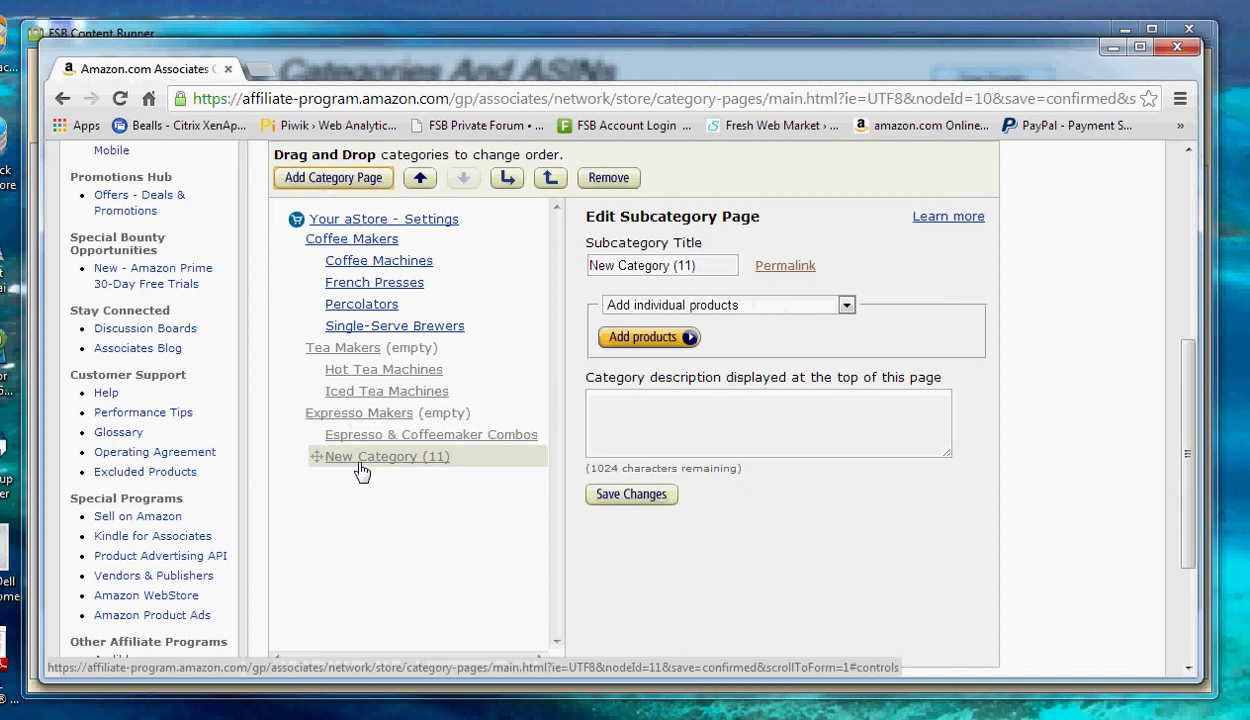
left_click(657, 308)
left_click(658, 340)
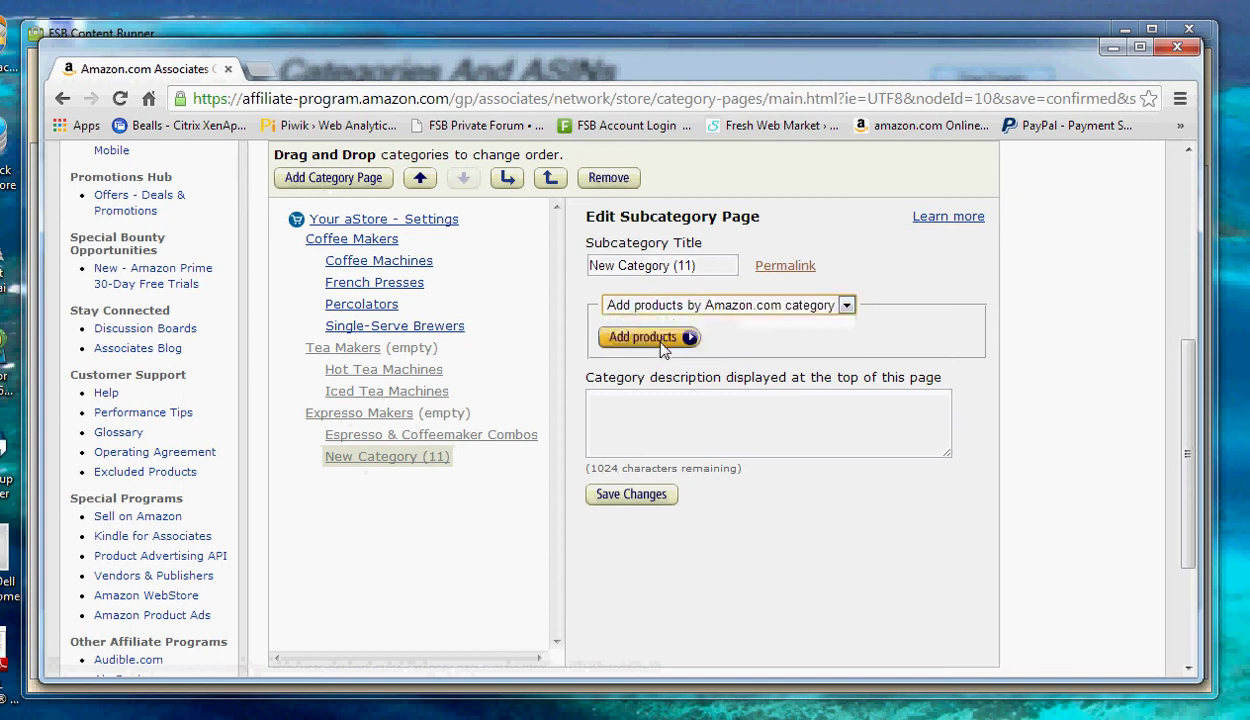
Step: Assign Kitchen & Housewares > Coffee, Tea & Espresso > Espresso Machines to the new subcategory page, include all its subcategories, and save
left_click(660, 342)
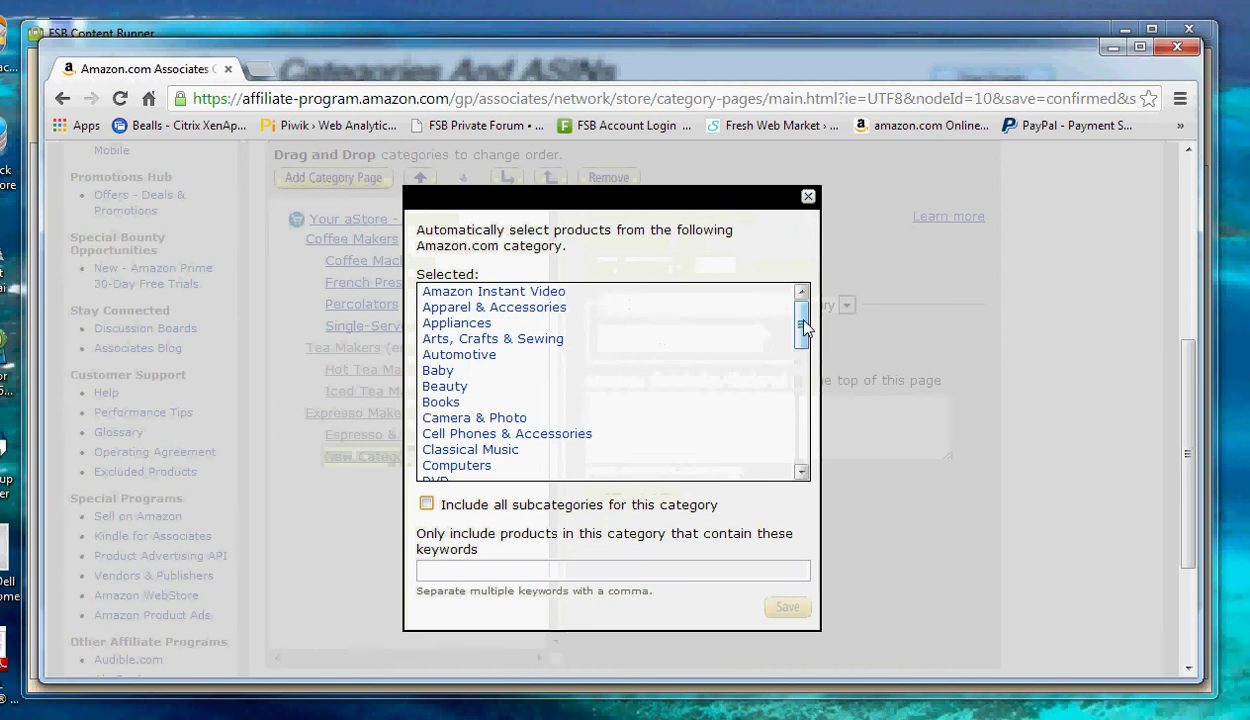
left_click_drag(804, 327, 806, 391)
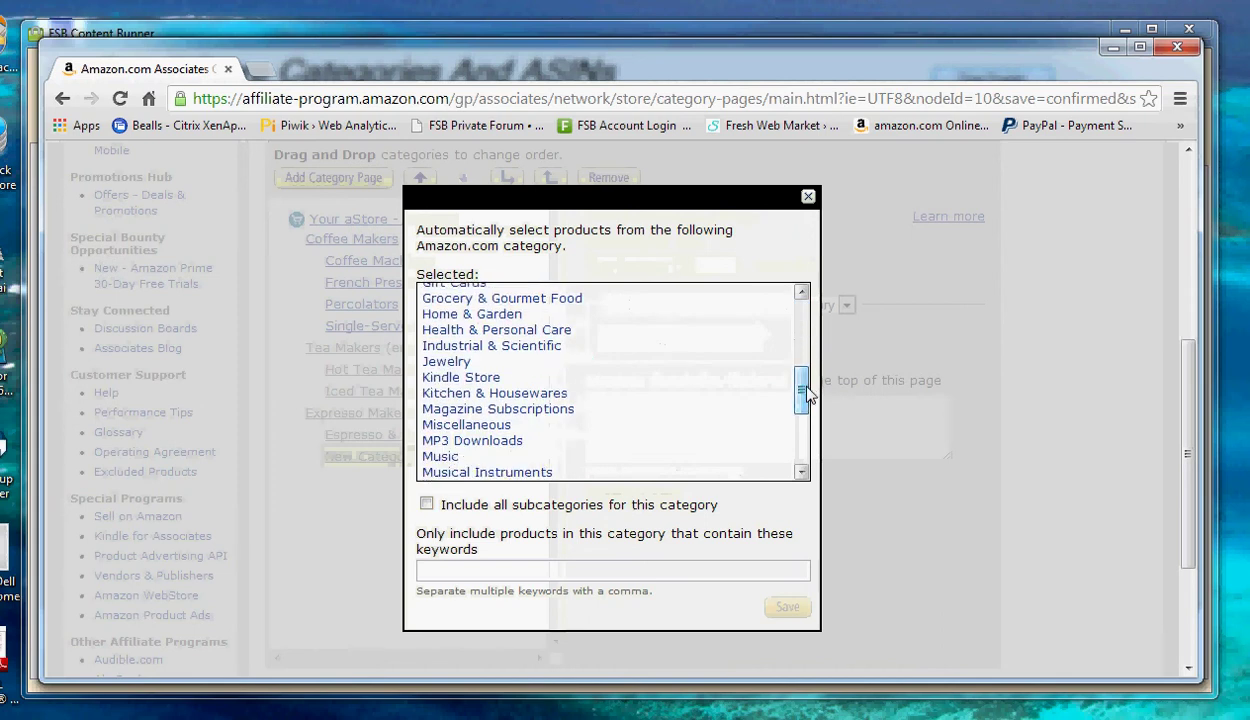
left_click(437, 396)
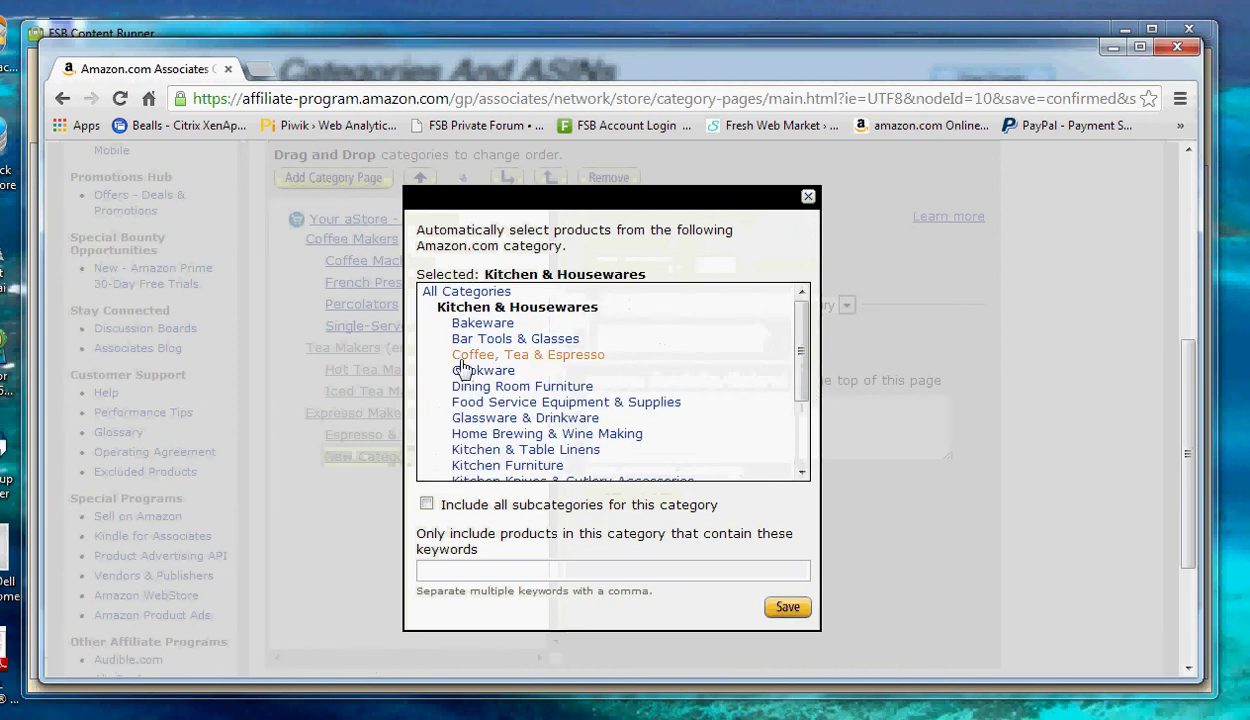
left_click(463, 356)
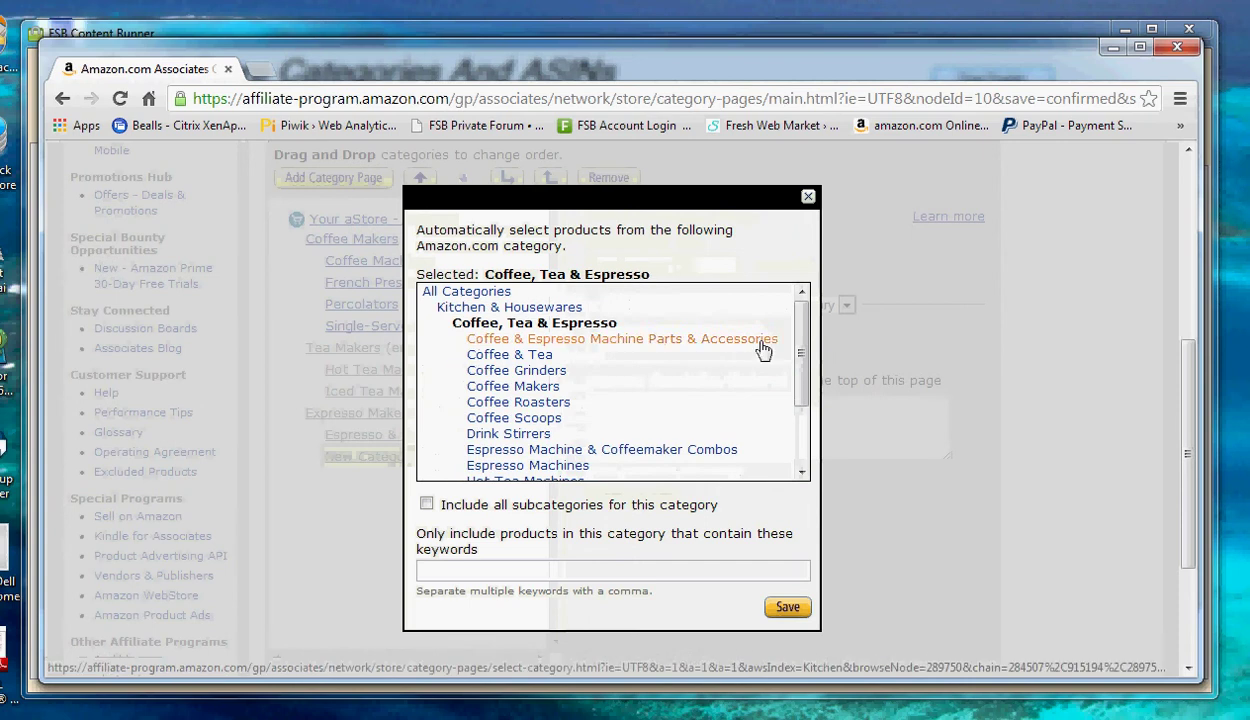
left_click_drag(801, 318, 806, 392)
scroll(810, 405, "down", 1)
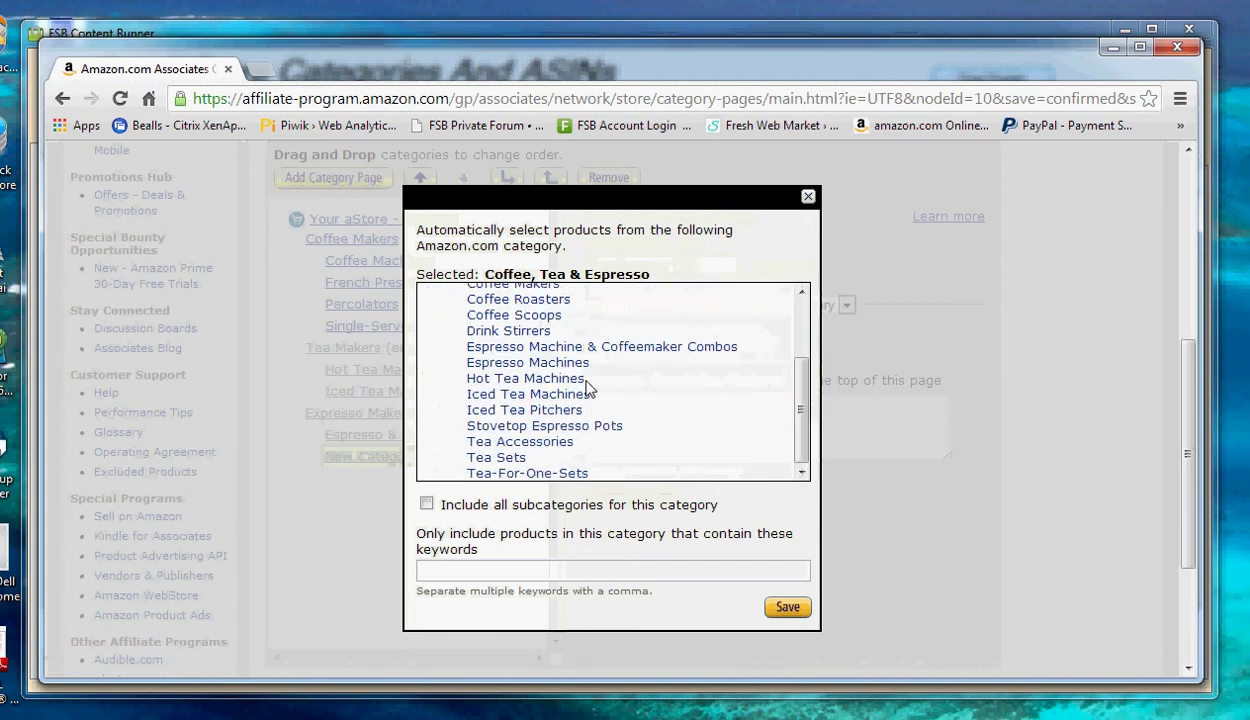
left_click(533, 366)
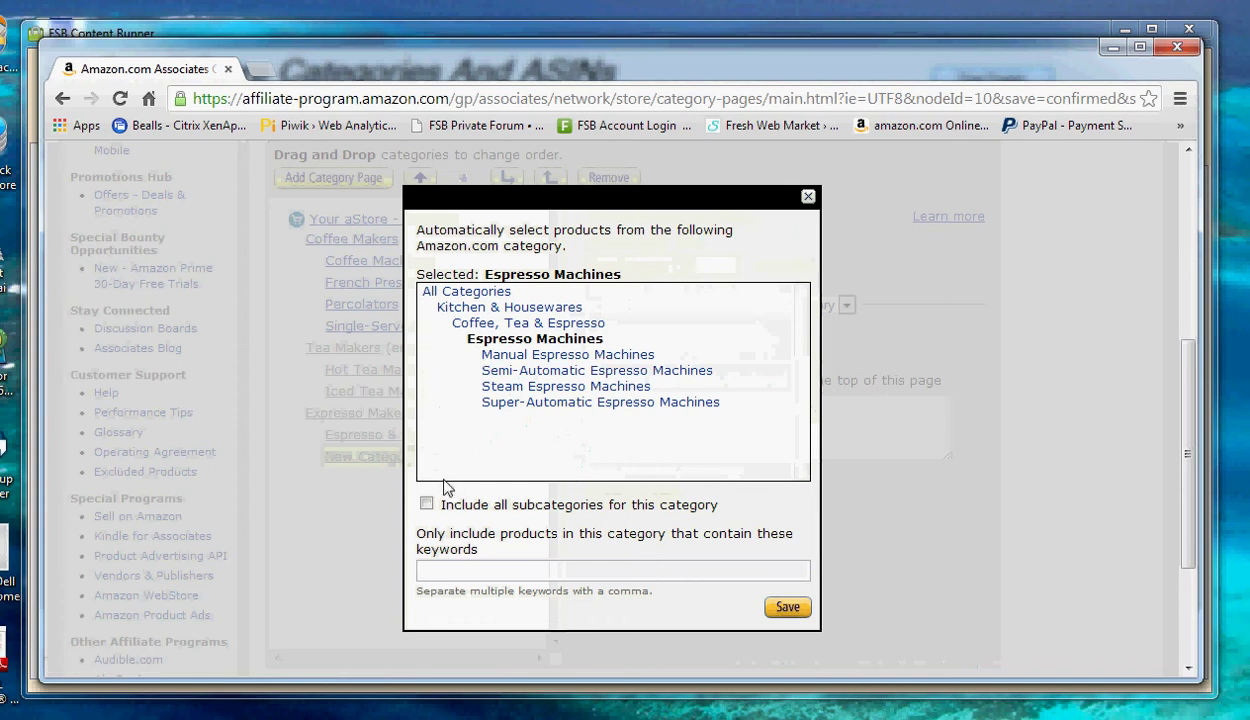
left_click(426, 506)
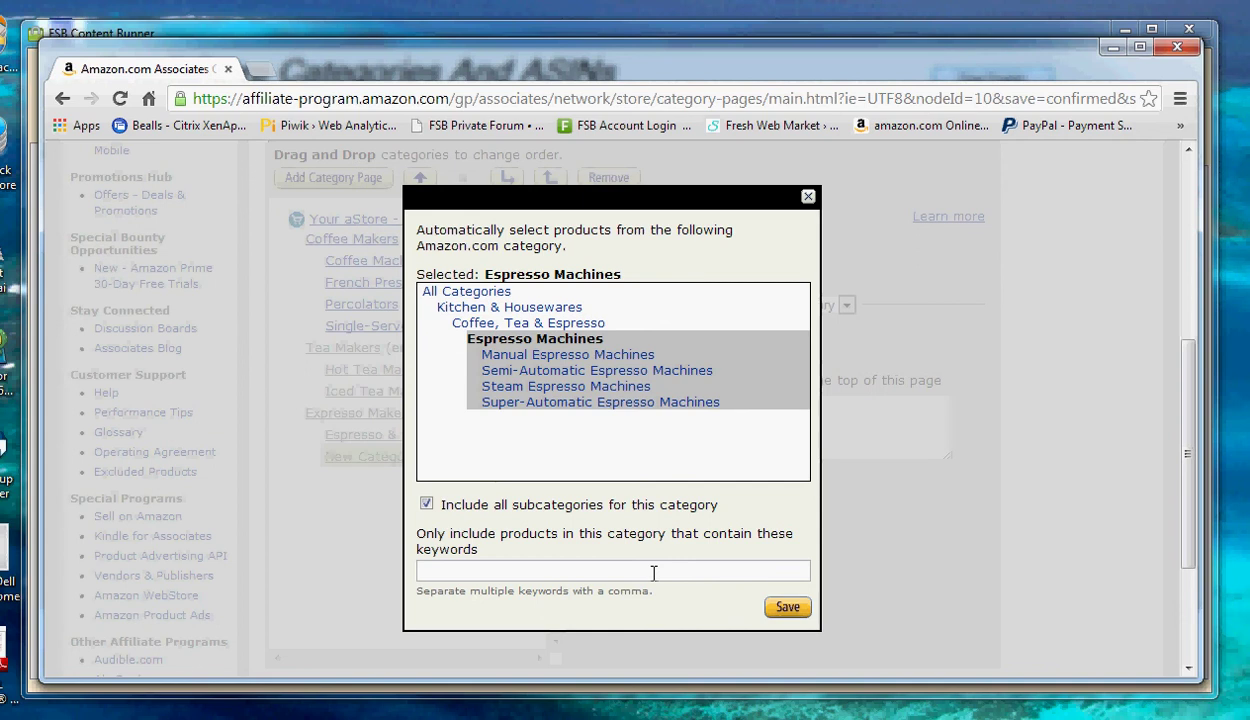
left_click(788, 608)
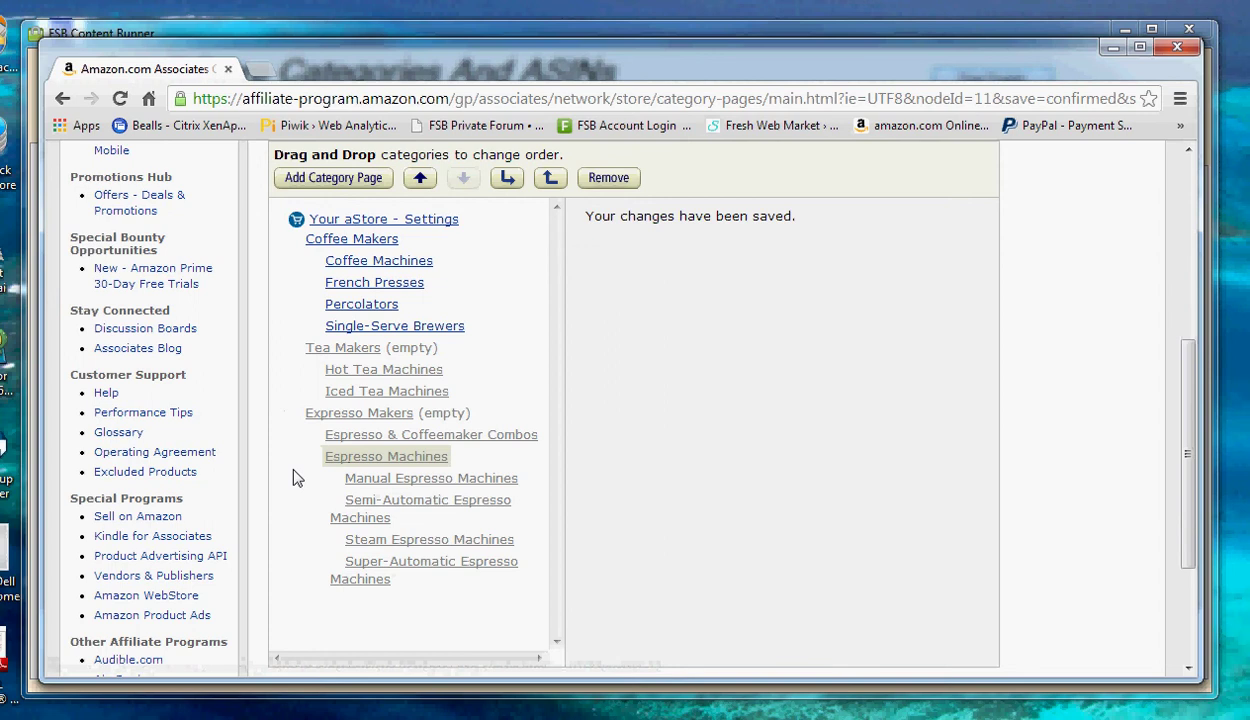
Step: Try moving the Tea Makers category below Expresso Makers, and return it to its place above Expresso Makers
left_click(331, 350)
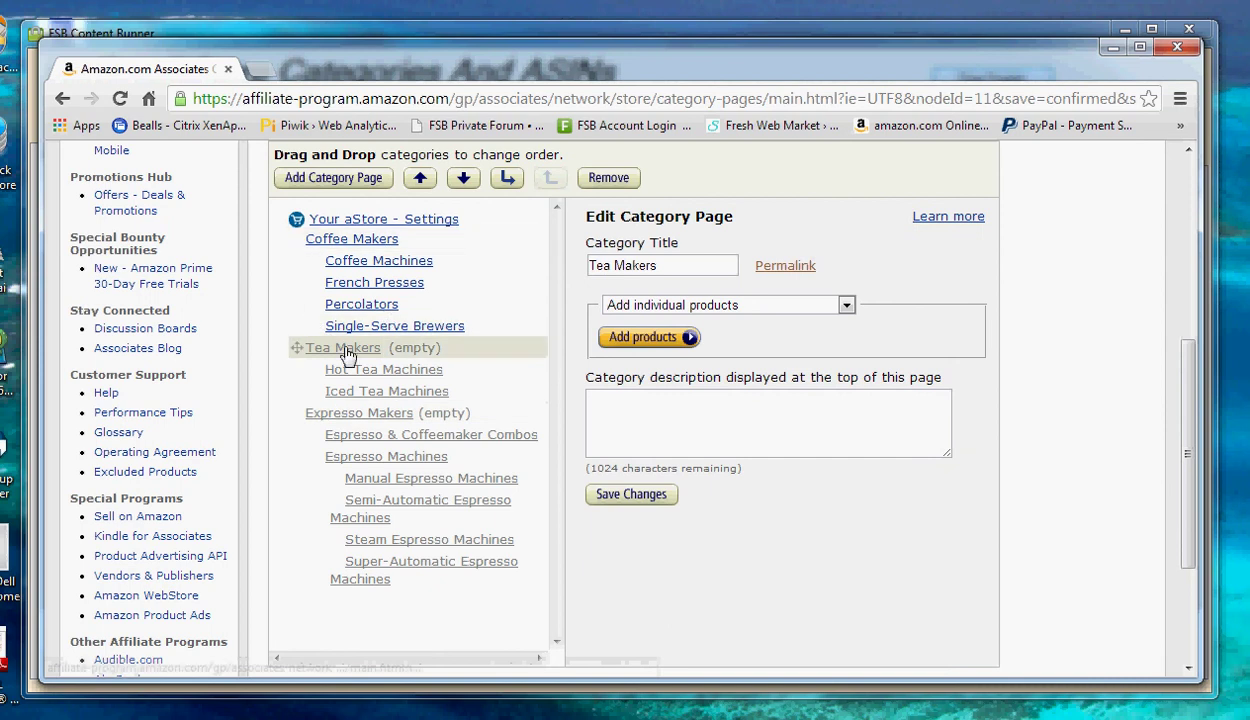
left_click(462, 182)
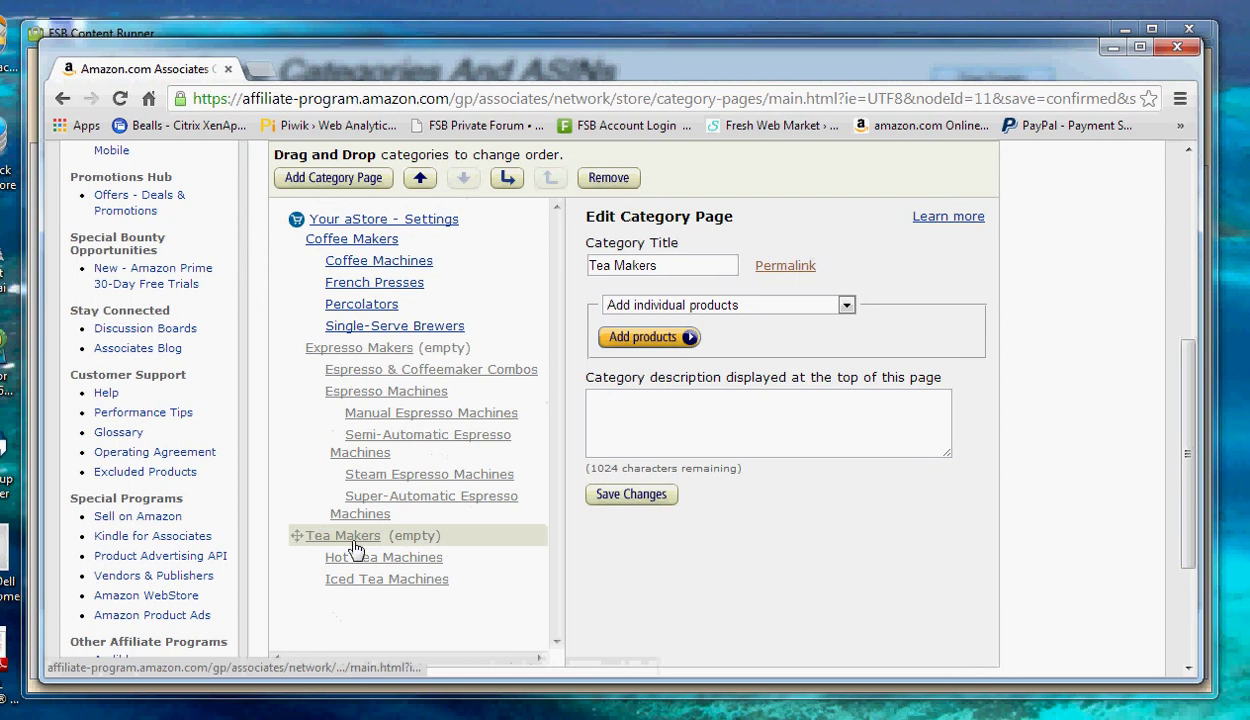
left_click(419, 180)
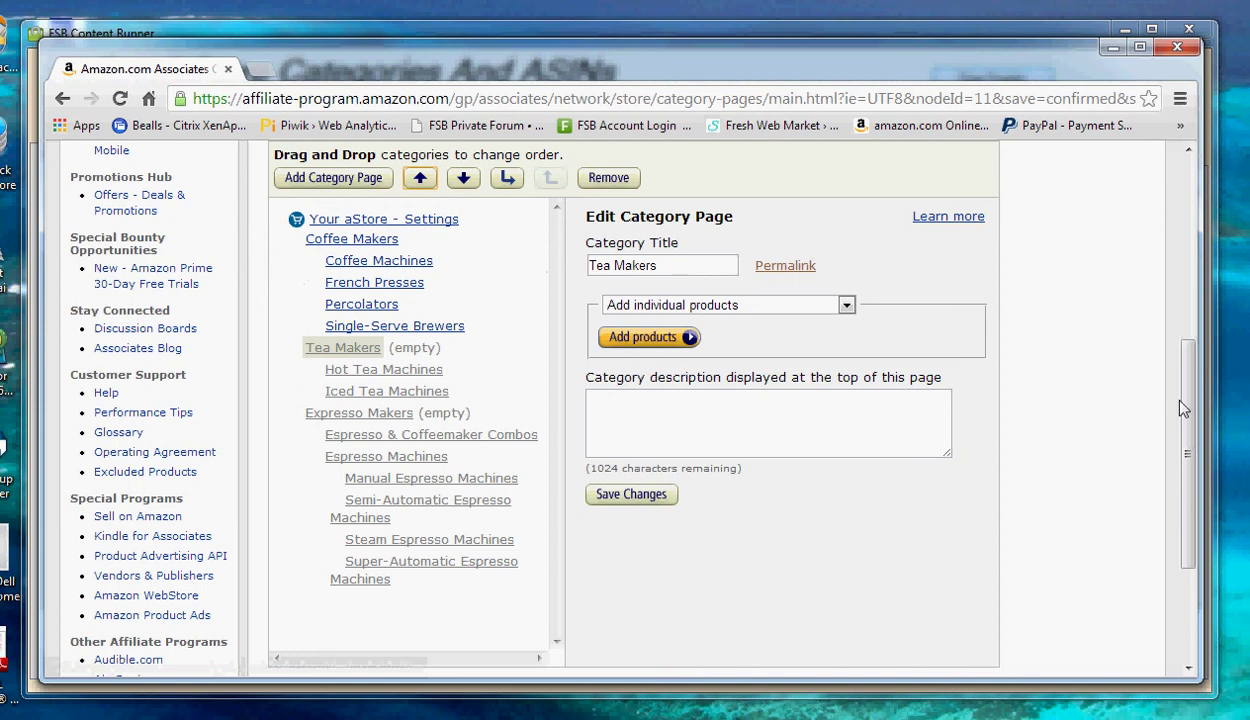
scroll(1165, 400, "down", 2)
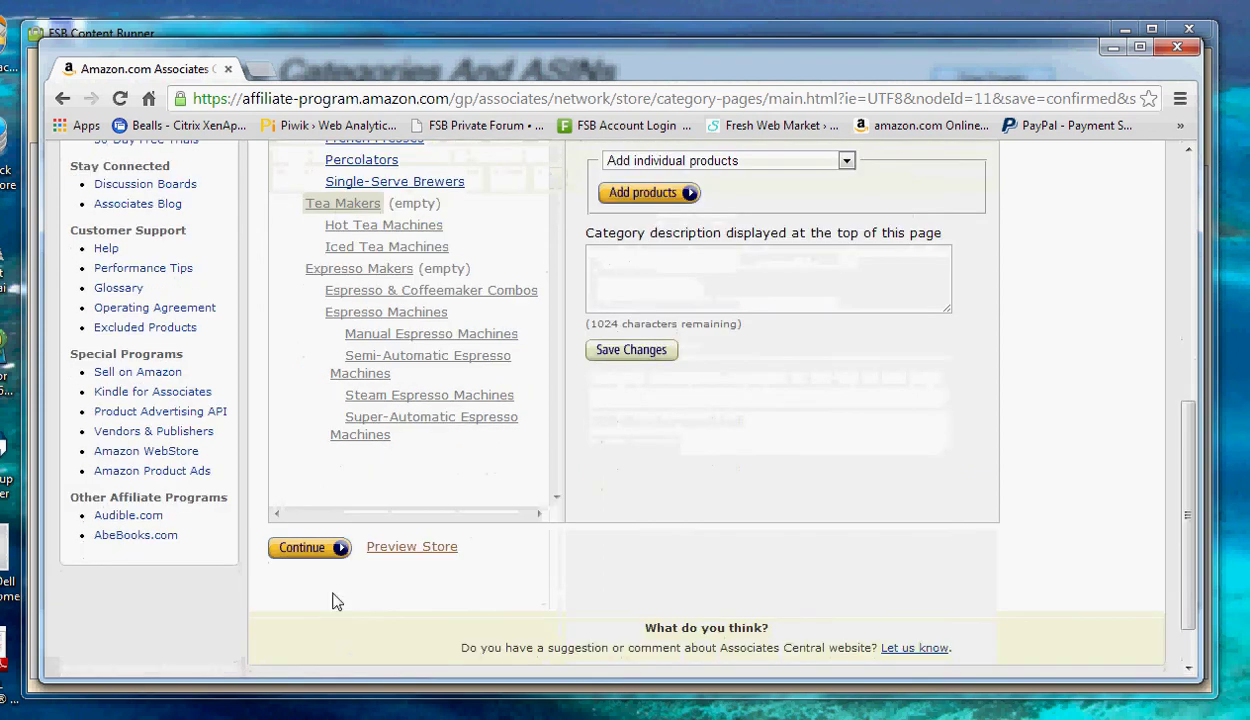
Step: Continue to the store's color and design settings, name the store "Coffee Maker Store", and continue to the sidebar widgets
left_click(298, 551)
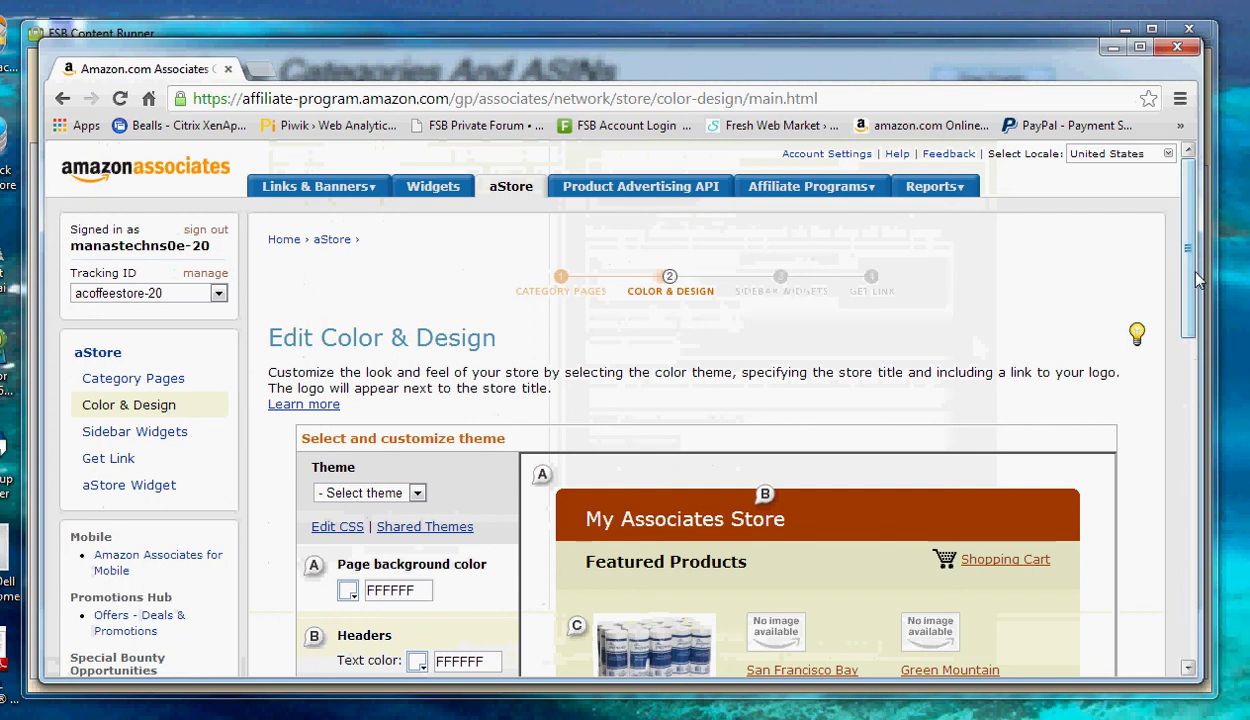
left_click_drag(1197, 280, 1150, 515)
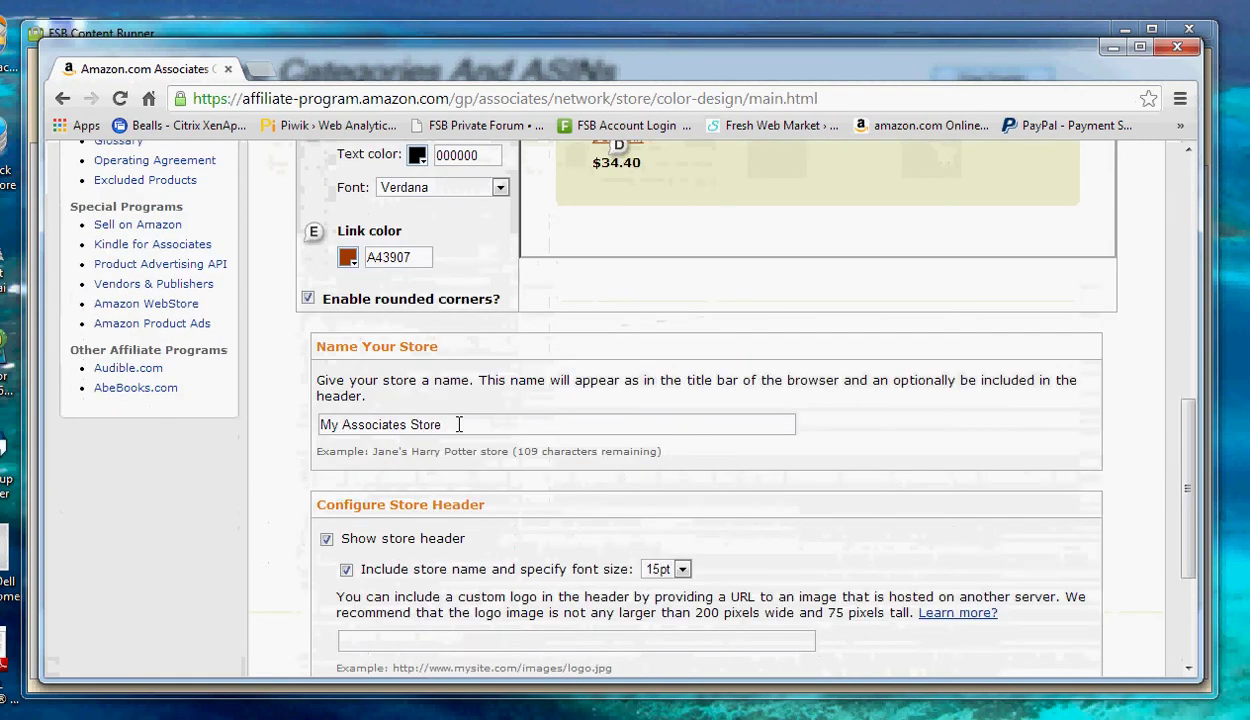
left_click_drag(459, 424, 262, 424)
type("C")
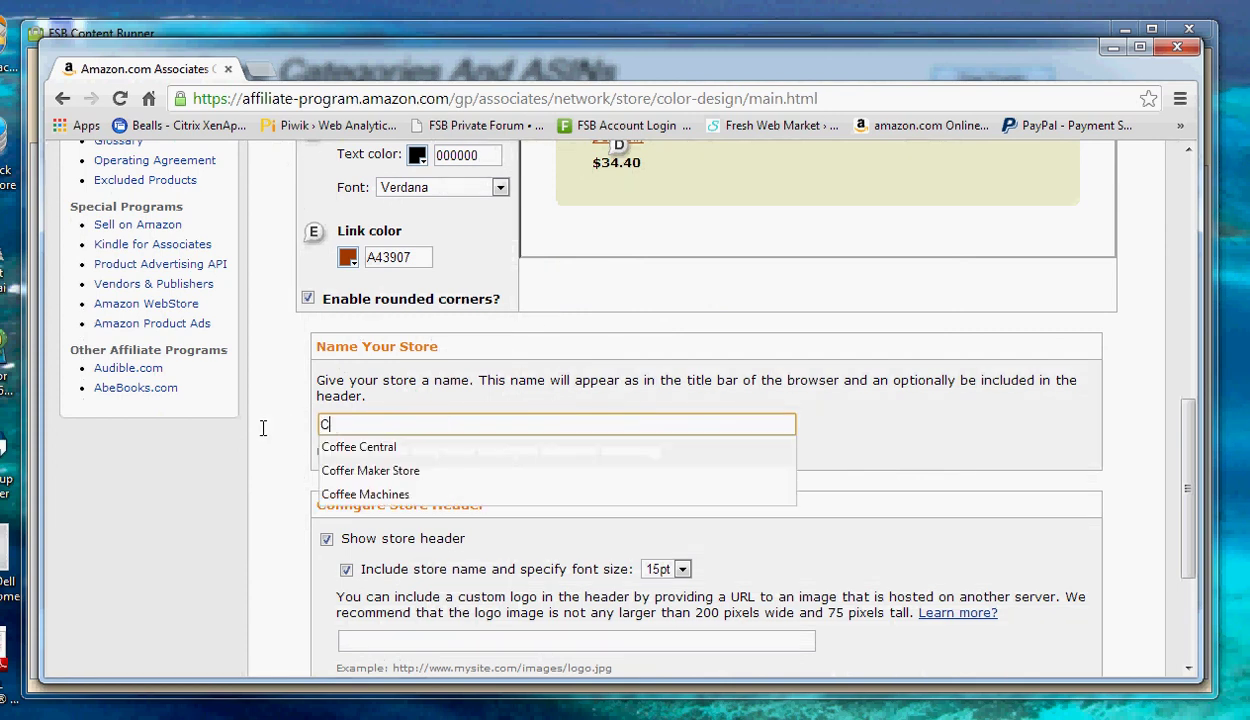
type("offee")
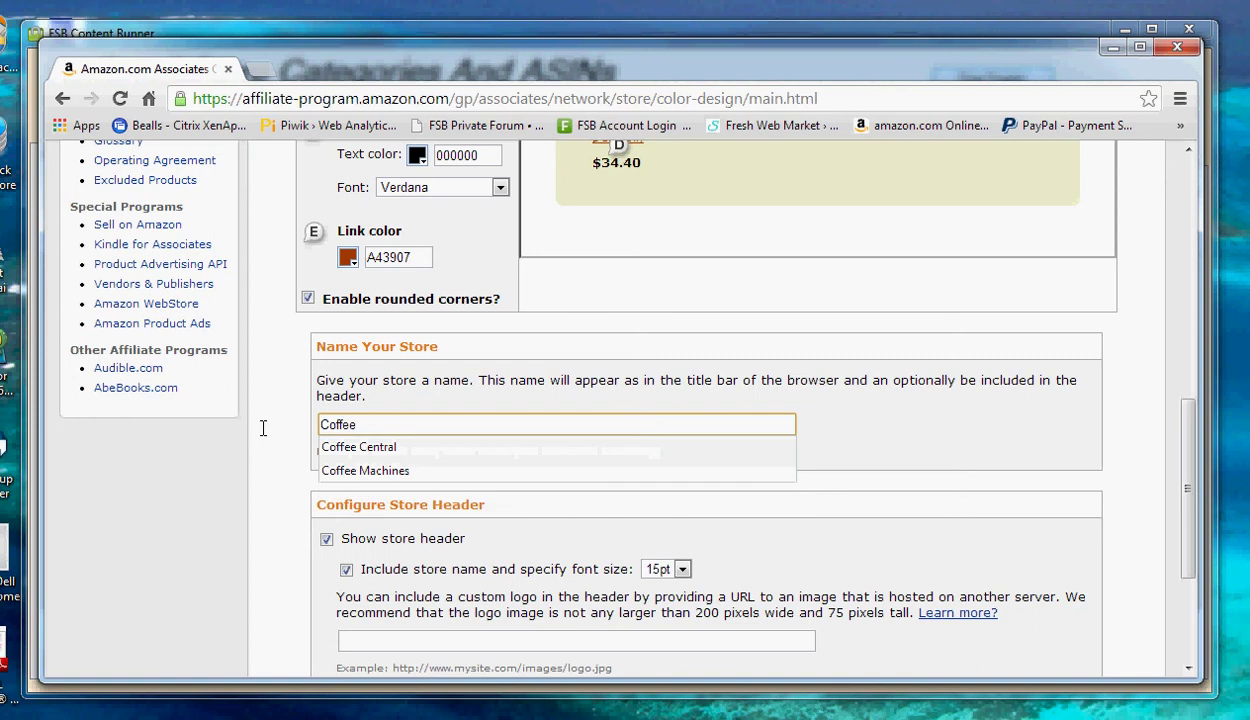
type(" Maker")
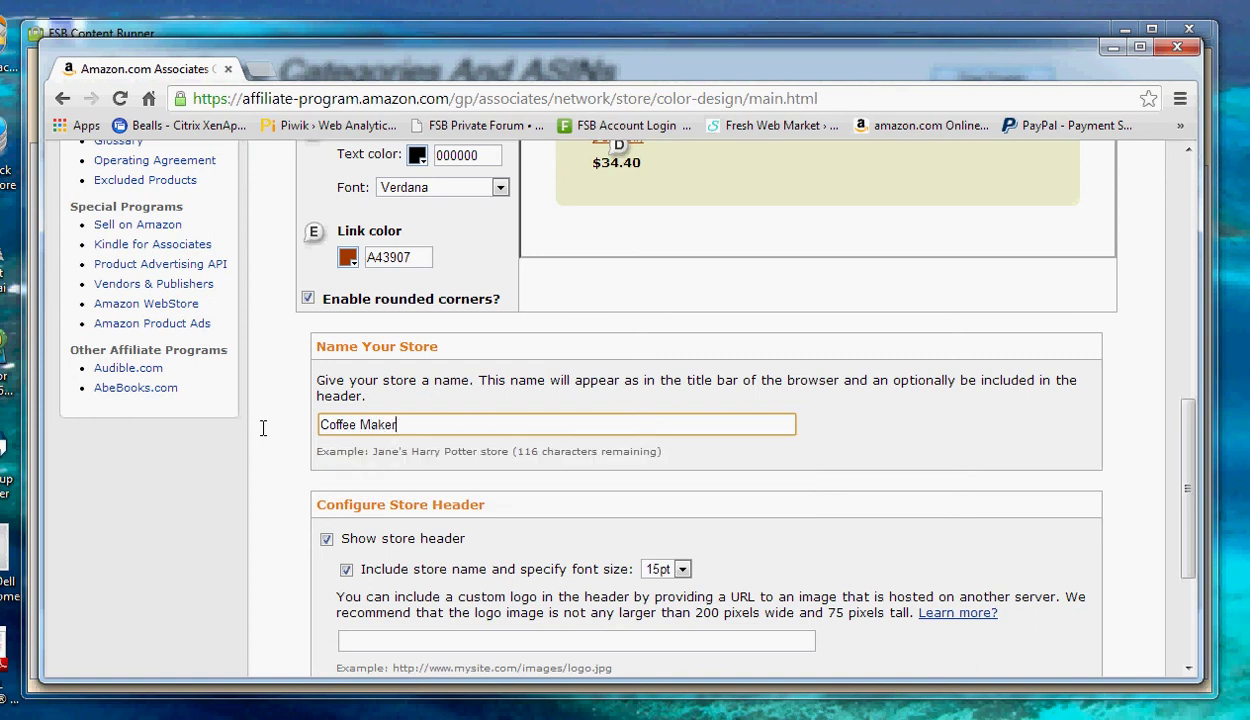
type(" Store")
scroll(1190, 441, "down", 2)
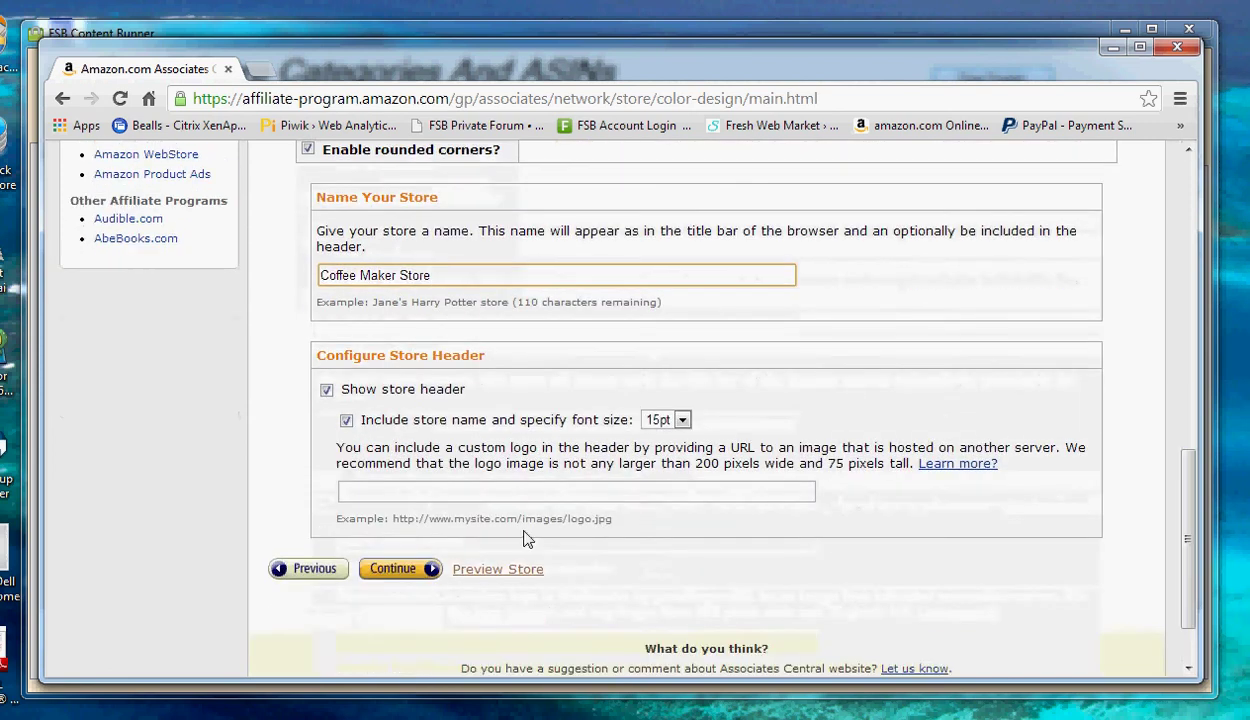
left_click(395, 570)
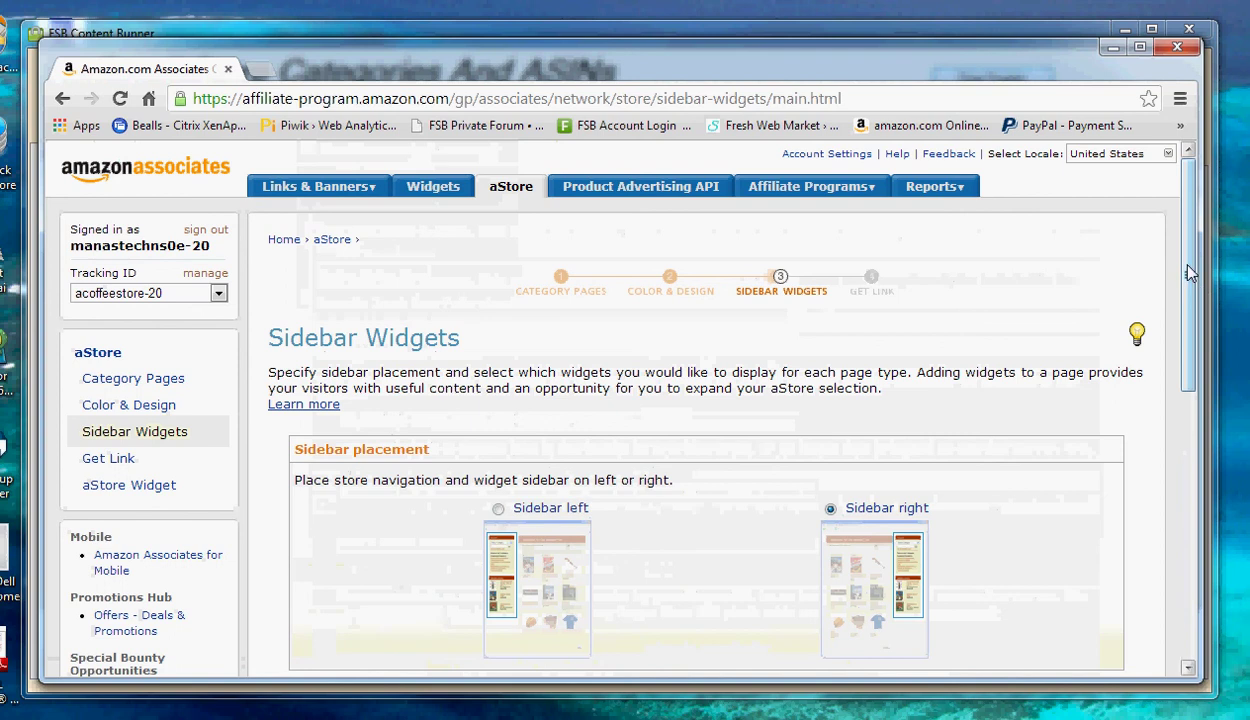
Step: Publish the store with the default sidebar widgets and copy its standalone store link
left_click_drag(1190, 273, 1142, 513)
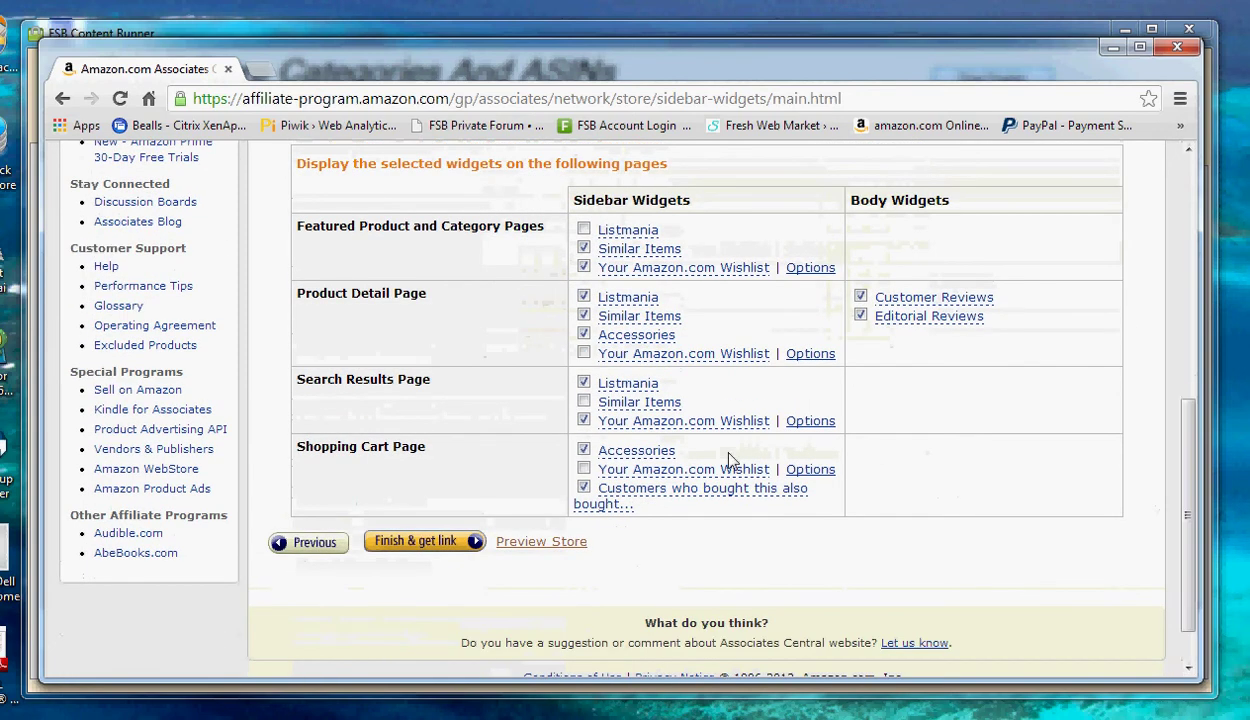
left_click(397, 545)
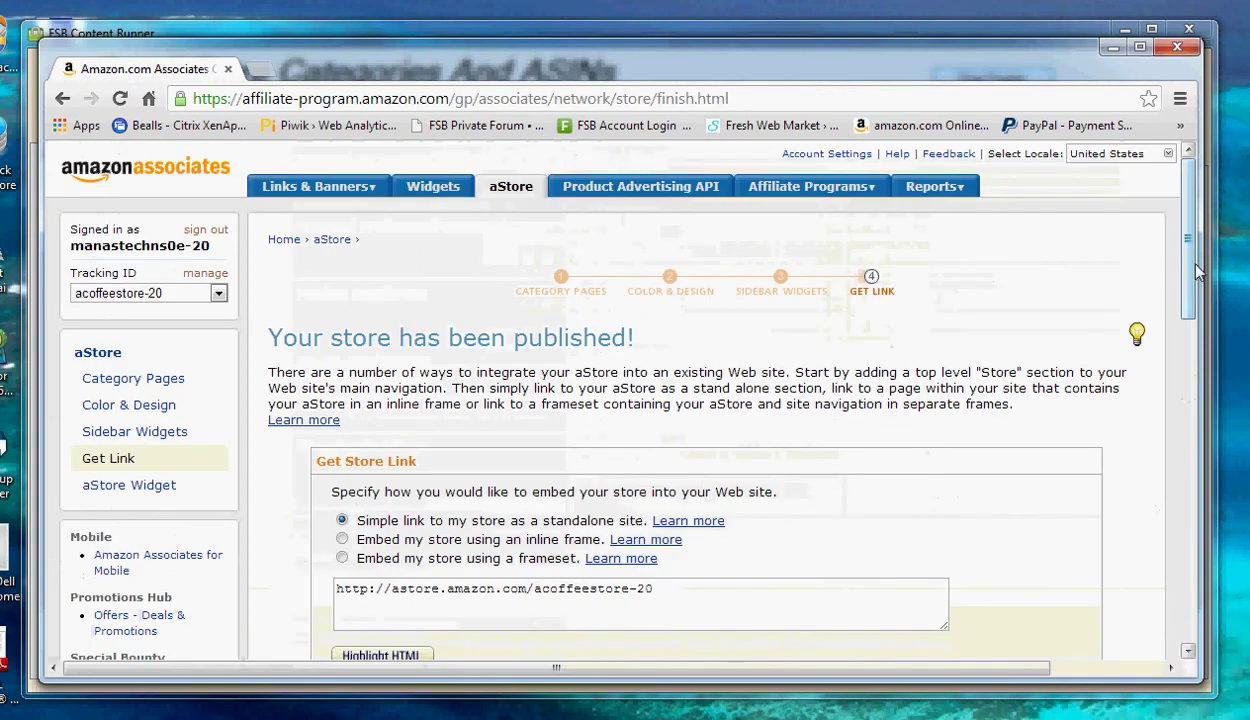
left_click_drag(1190, 250, 1167, 316)
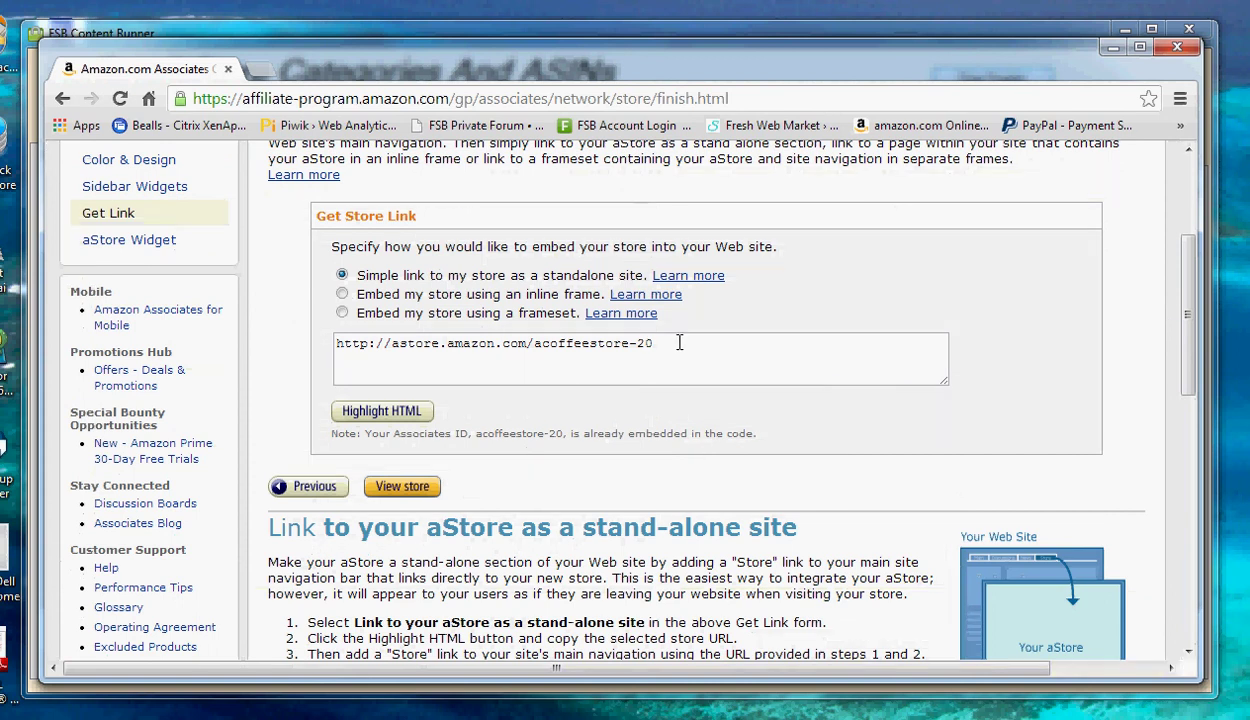
left_click_drag(679, 343, 327, 341)
key("ctrl+c")
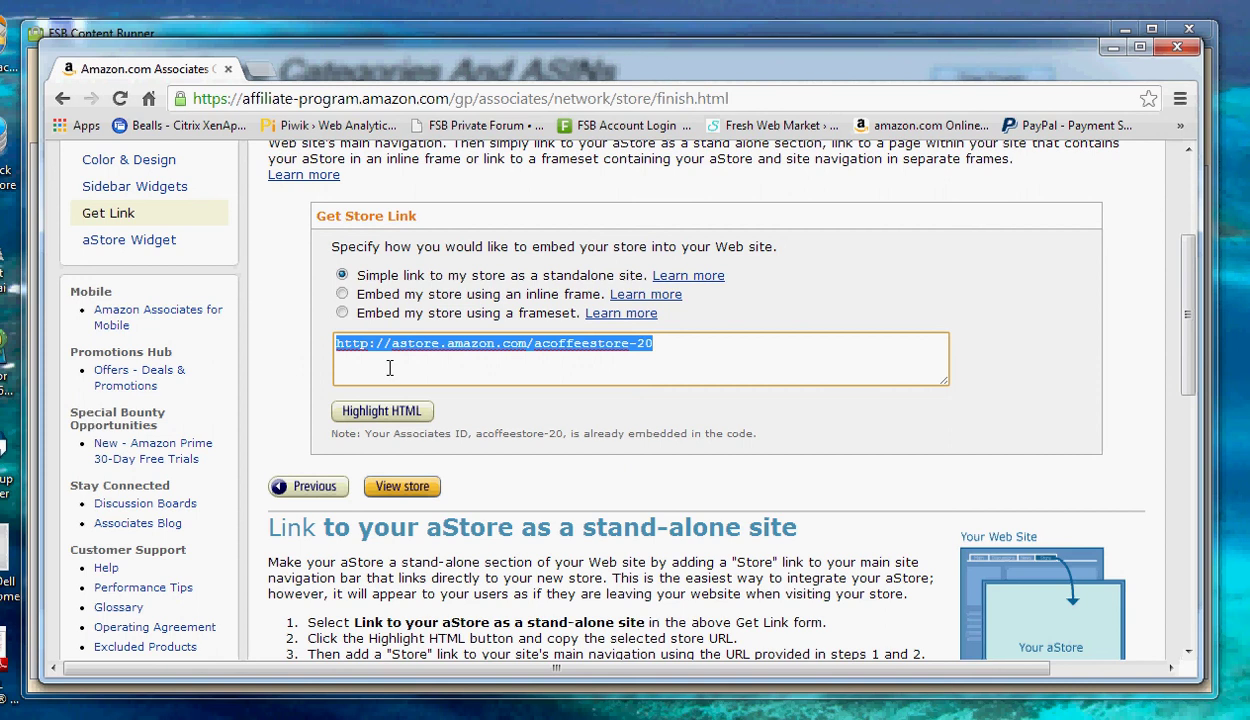
Step: Open the copied store link in a new browser tab
left_click(258, 70)
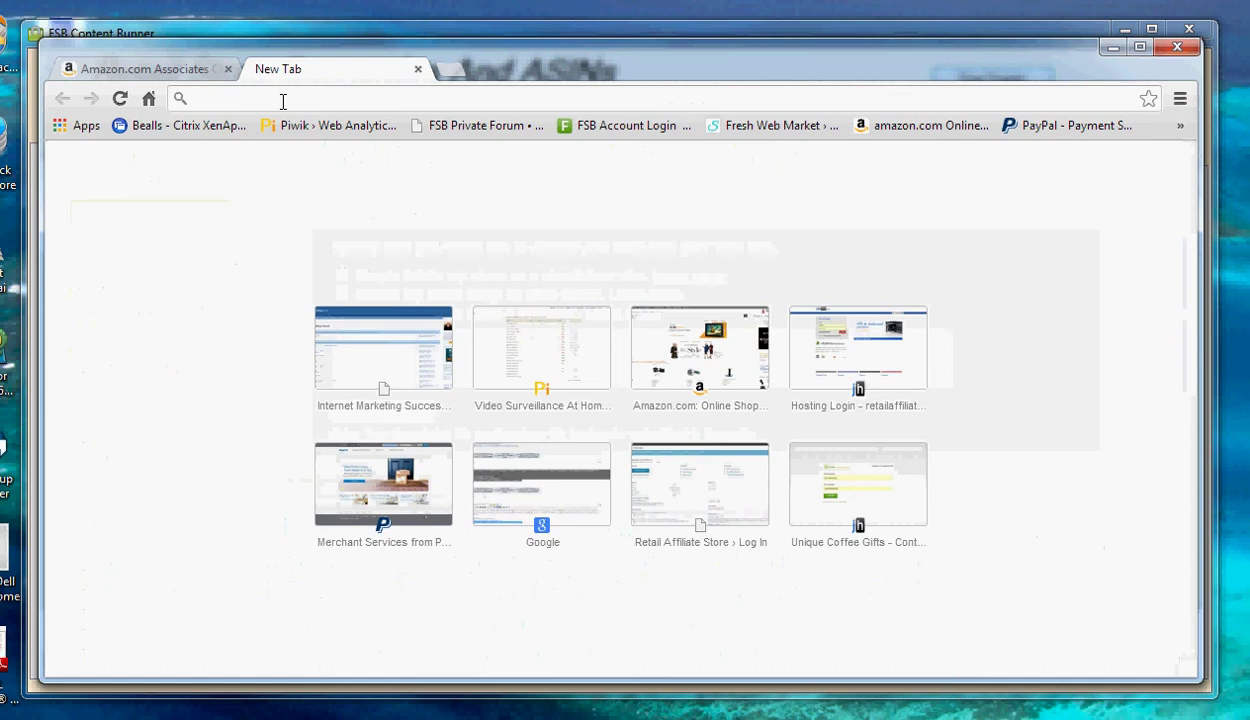
key("ctrl+v")
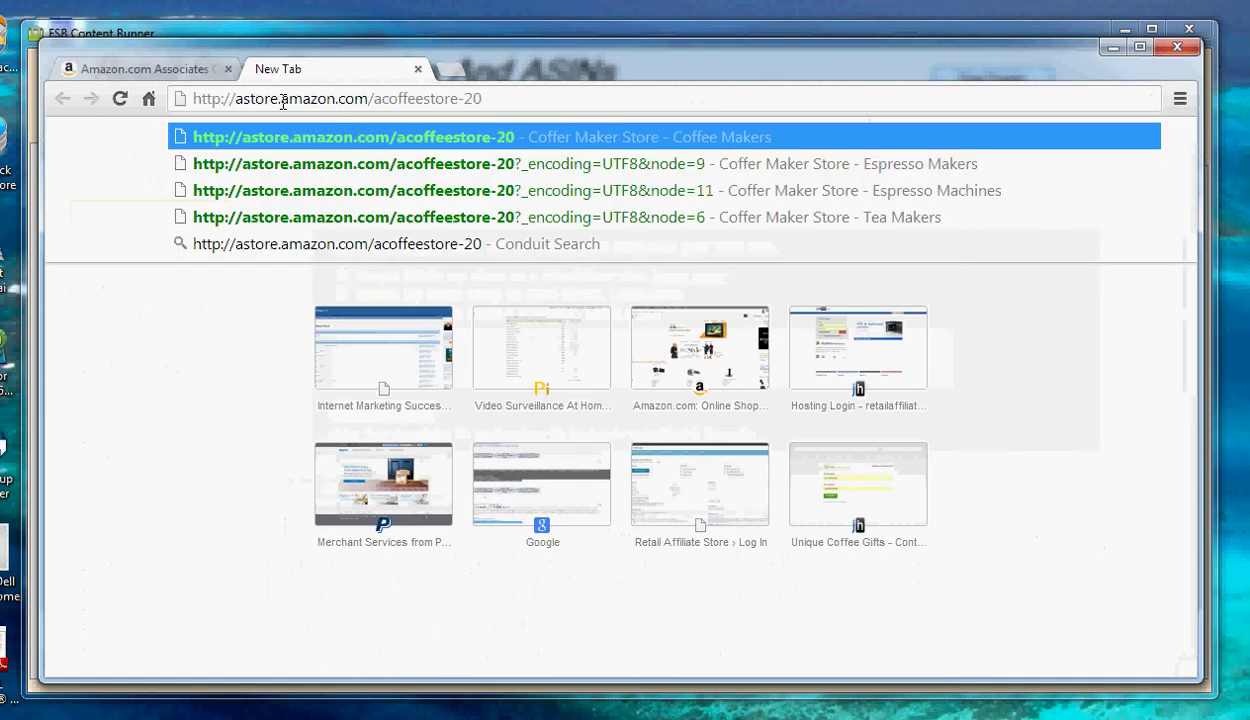
key("Return")
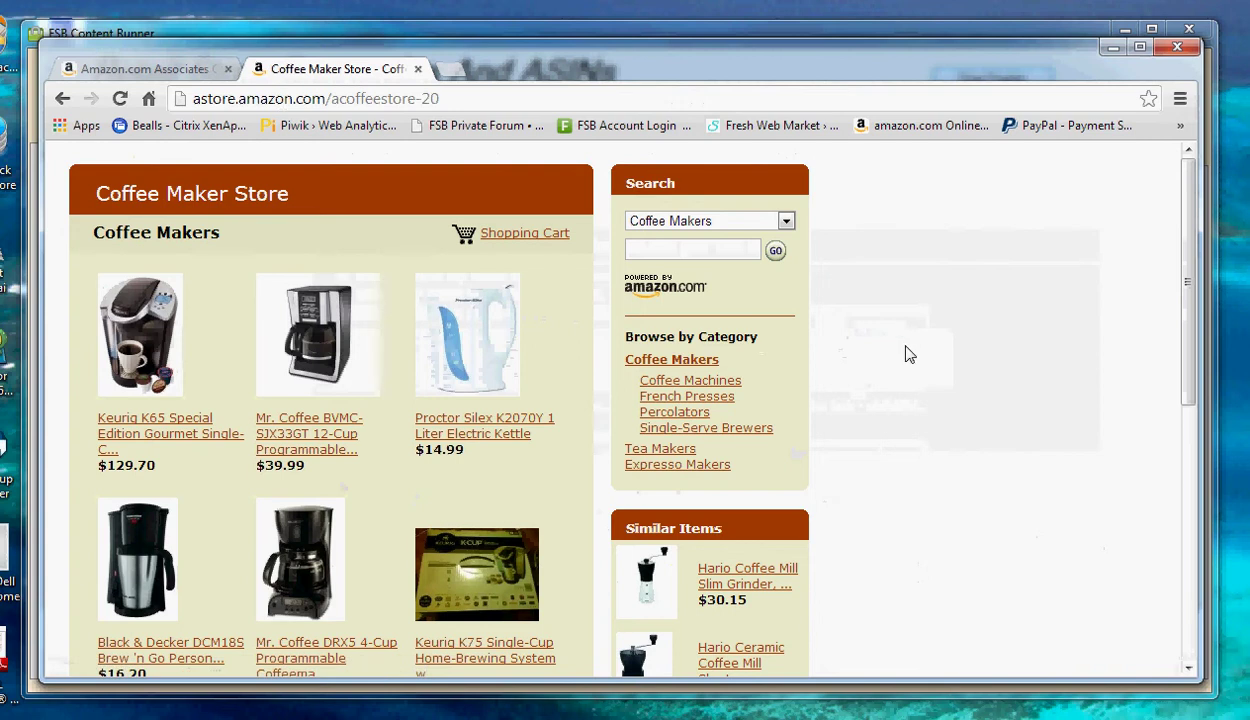
Step: Check the published store's Coffee Makers, Tea Makers, Expresso Makers and Espresso Machines pages, and return to the store's home page
scroll(909, 354, "down", 5)
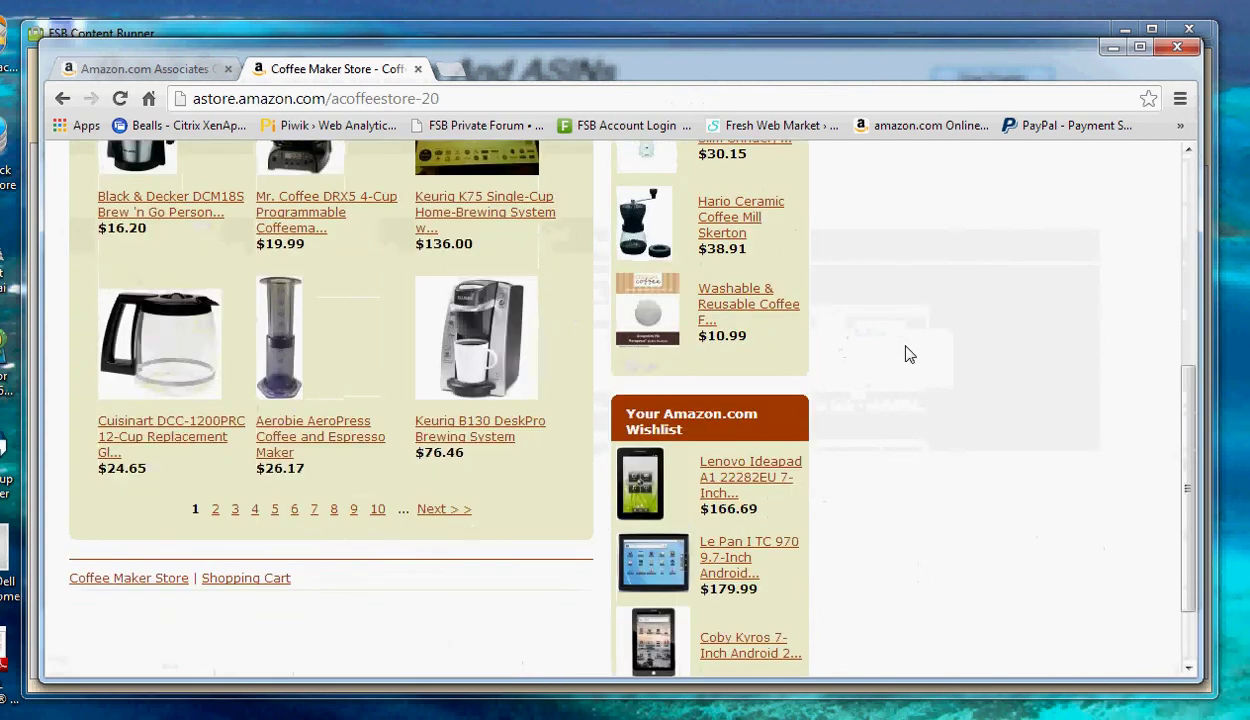
scroll(909, 354, "up", 5)
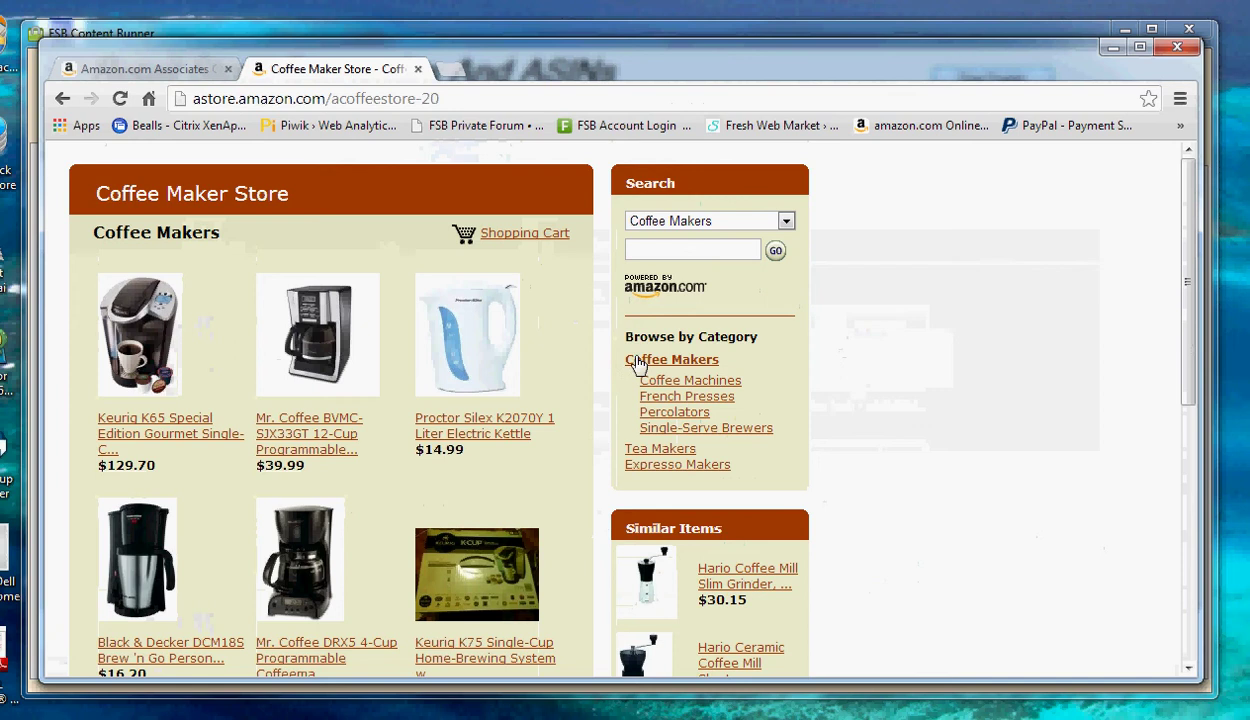
left_click(655, 452)
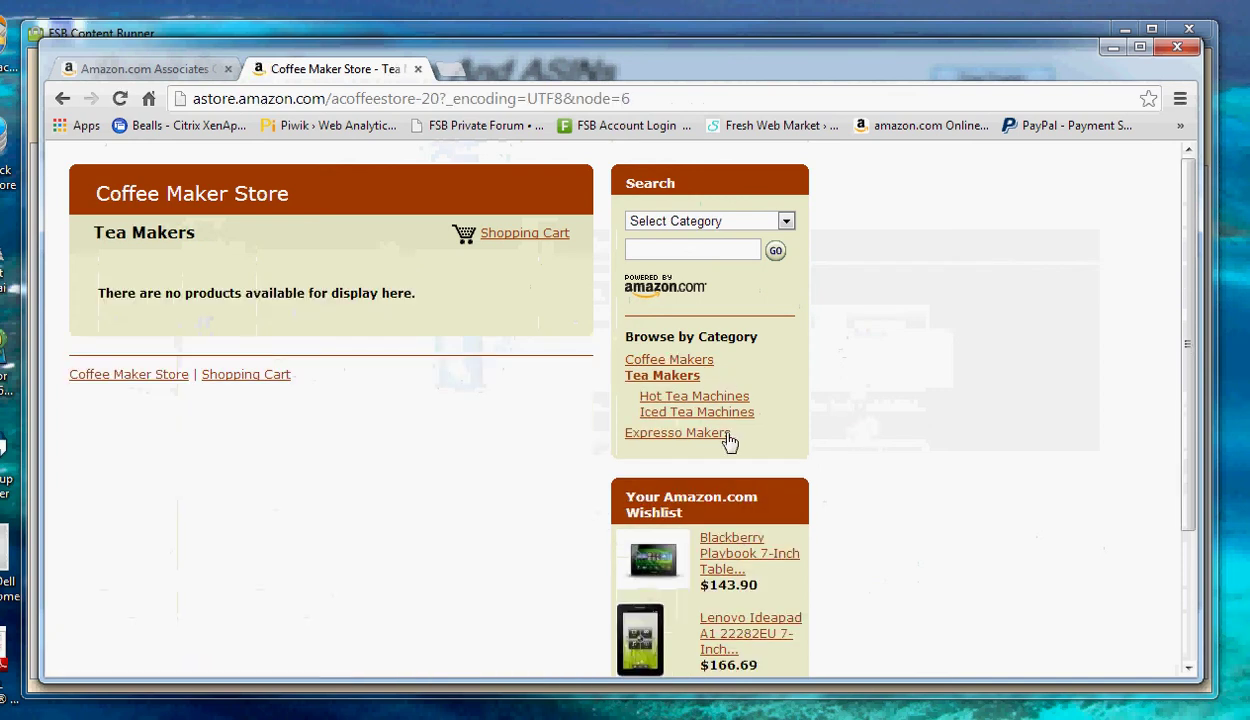
left_click(650, 438)
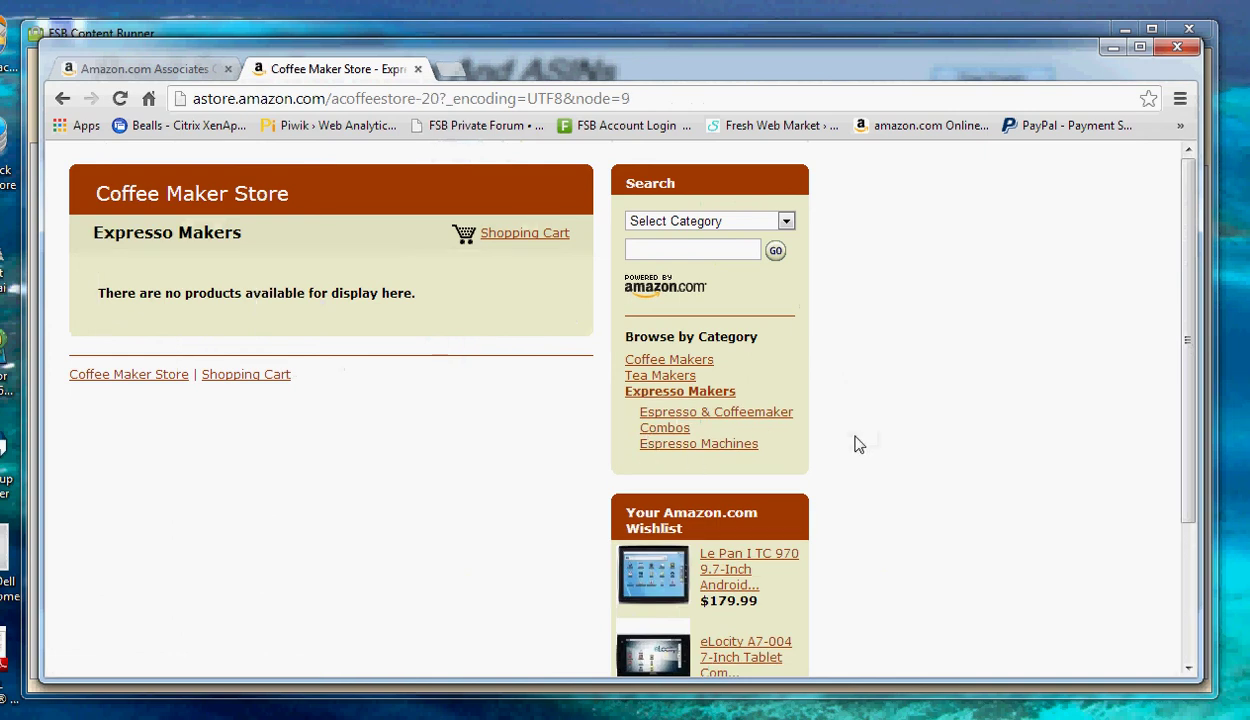
left_click(679, 450)
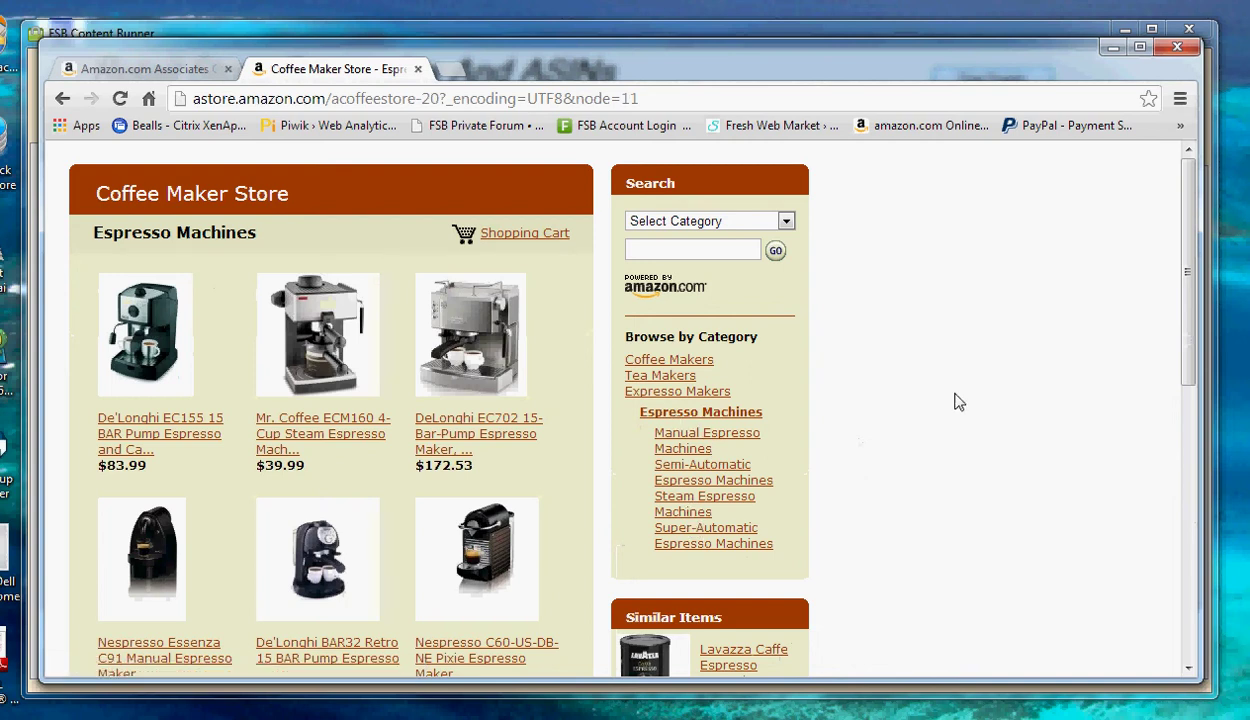
left_click(133, 204)
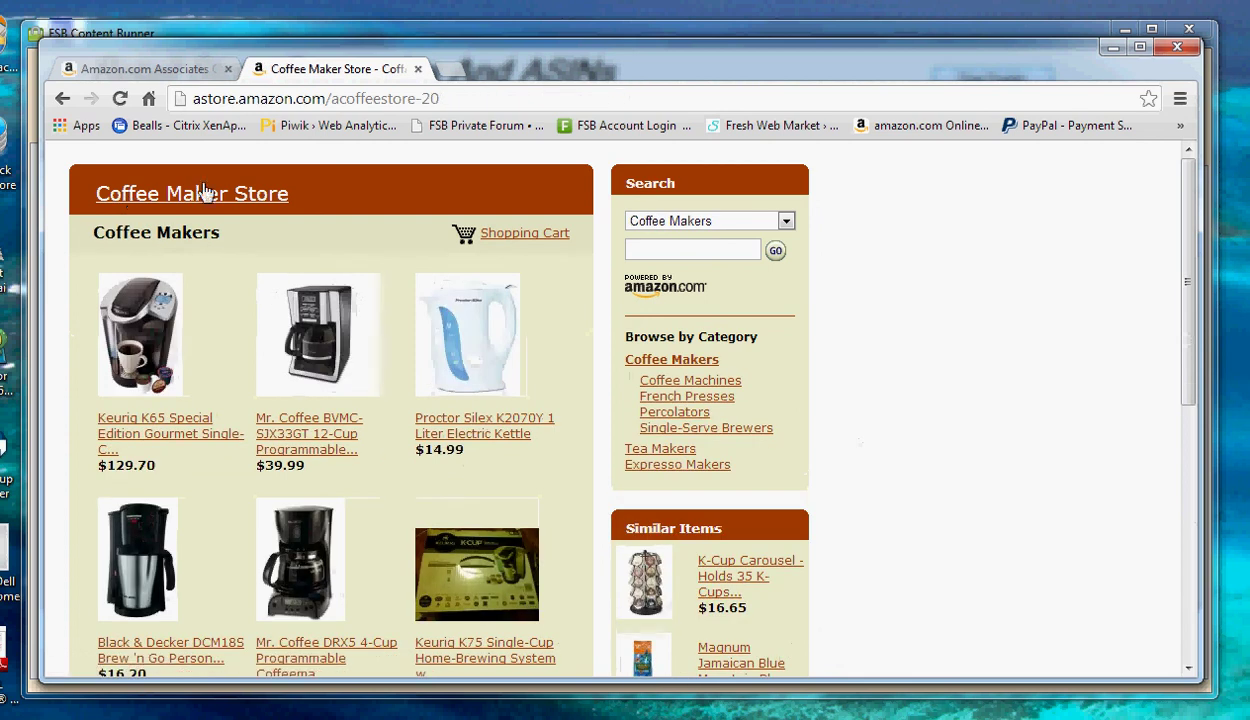
Step: Copy the store's address, switch to FSB Content Runner, set it as the ASTORE source, and have the URL remembered
left_click_drag(468, 97, 170, 100)
key("ctrl+c")
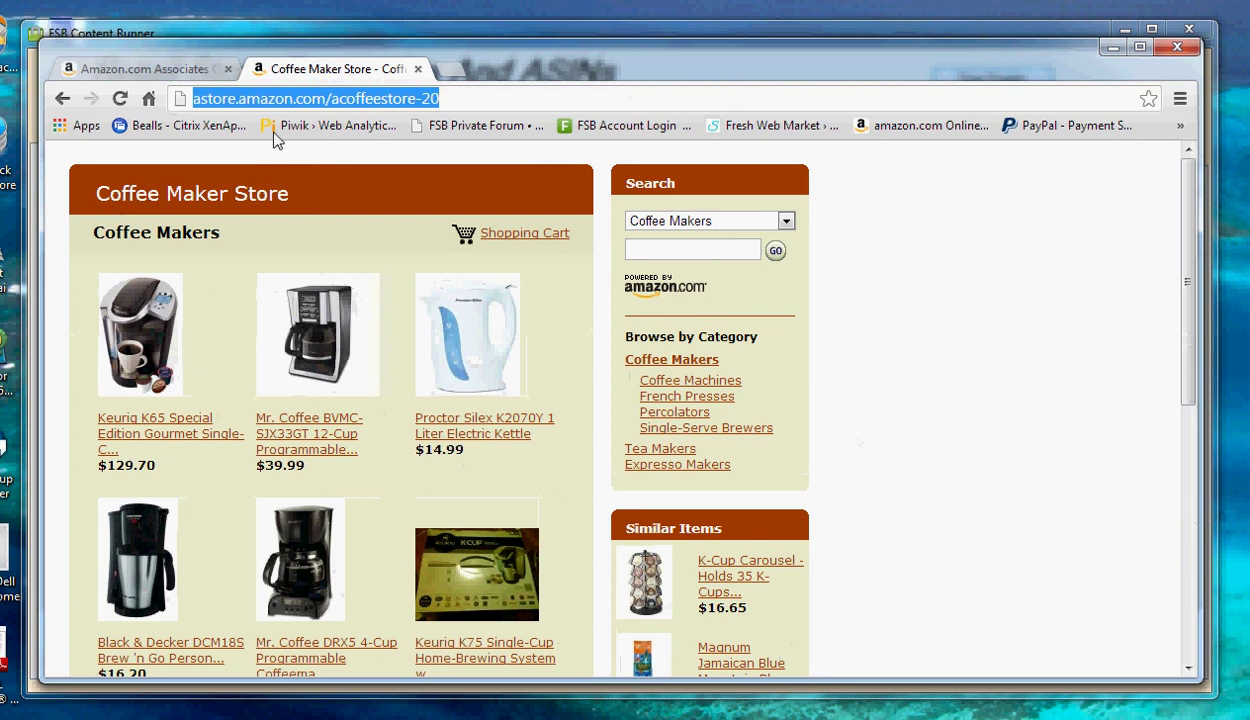
left_click(404, 36)
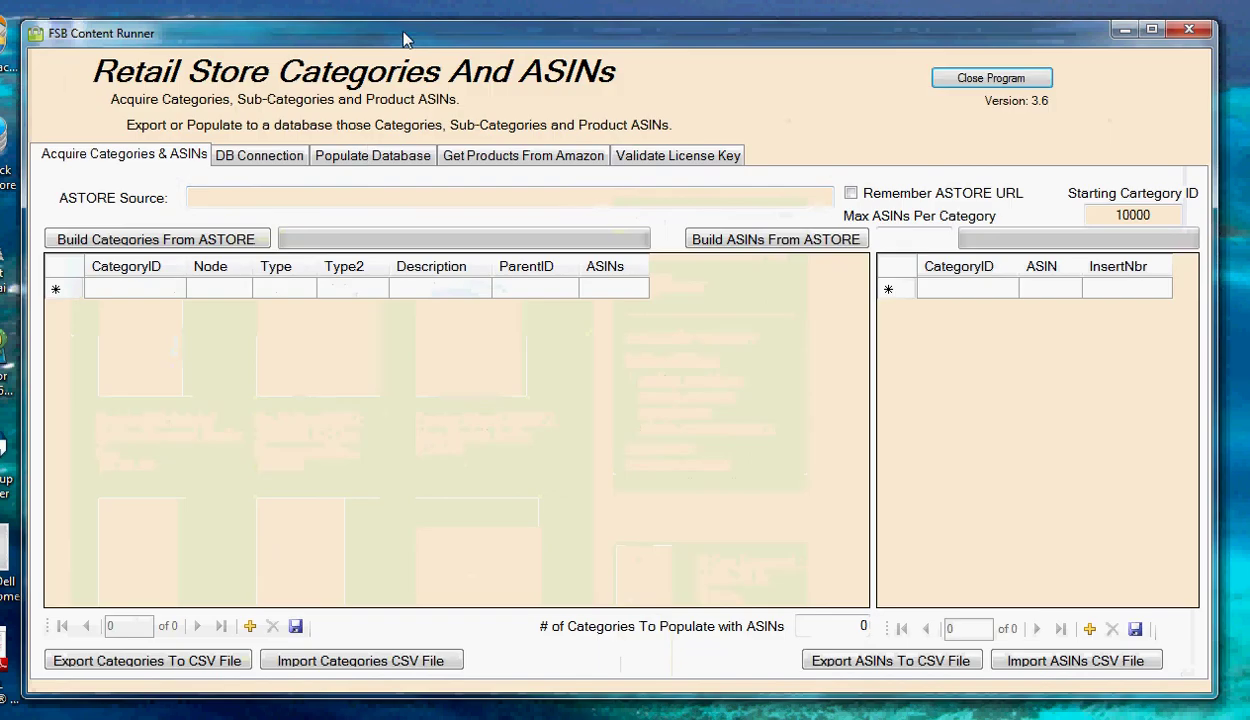
left_click(333, 198)
key("ctrl+v")
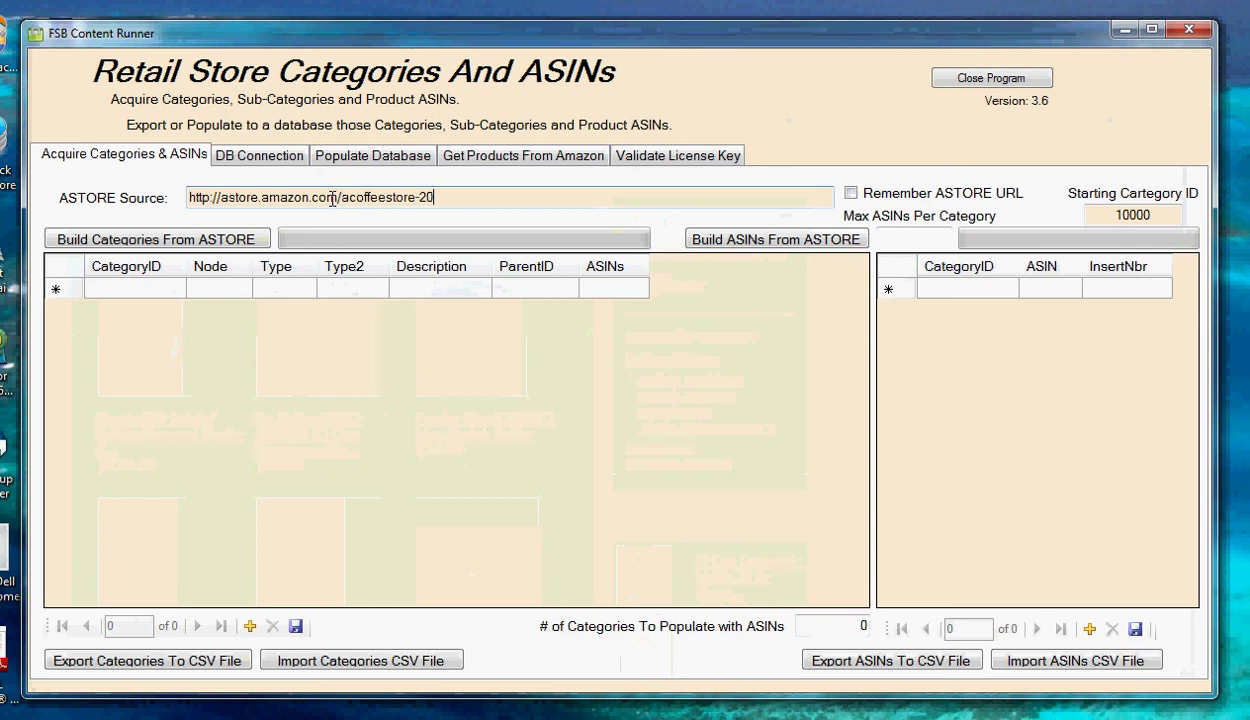
left_click(851, 196)
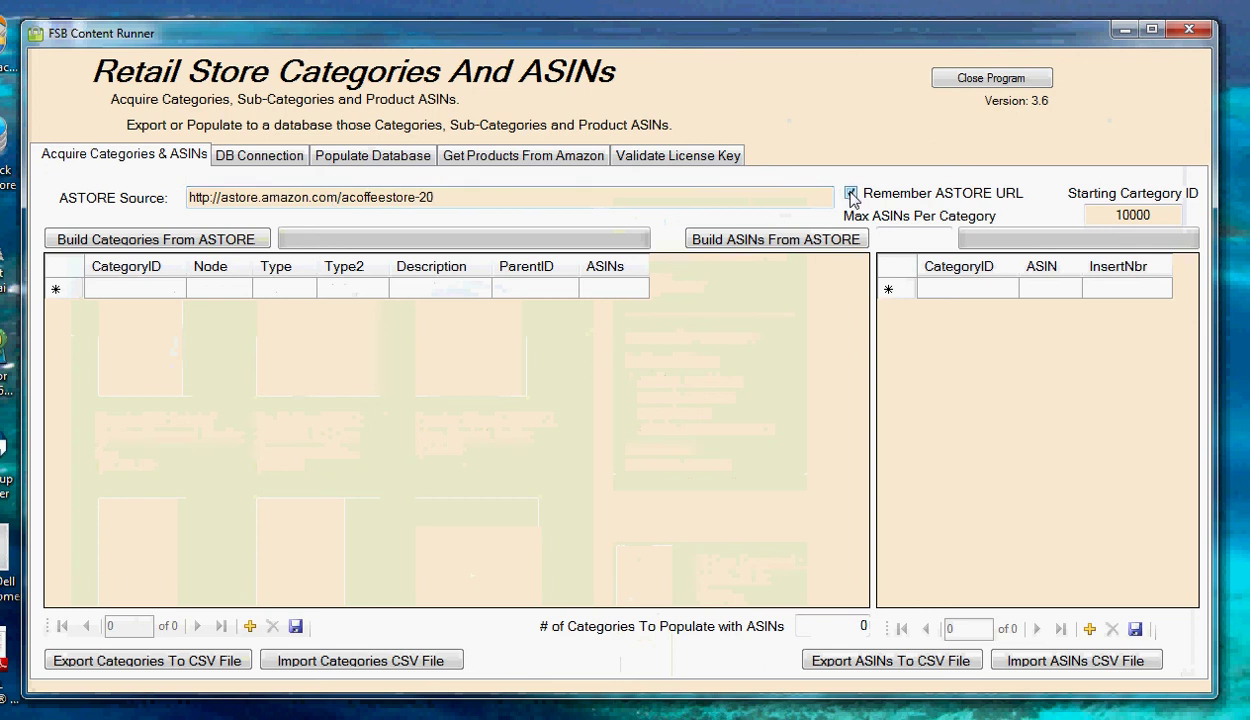
Step: Build the category list from the aStore with the default starting category ID and look over its rows
left_click(128, 245)
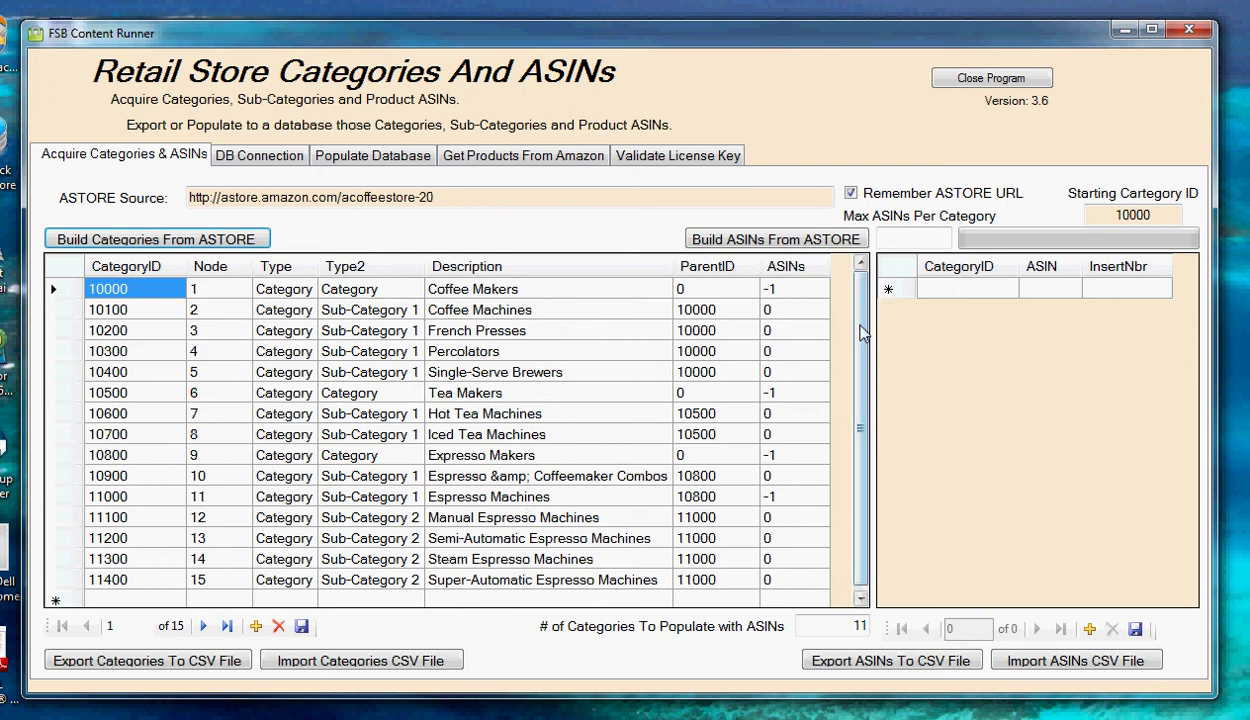
mouse_move(870, 323)
left_mouse_down()
mouse_move(853, 395)
mouse_move(882, 315)
left_mouse_up()
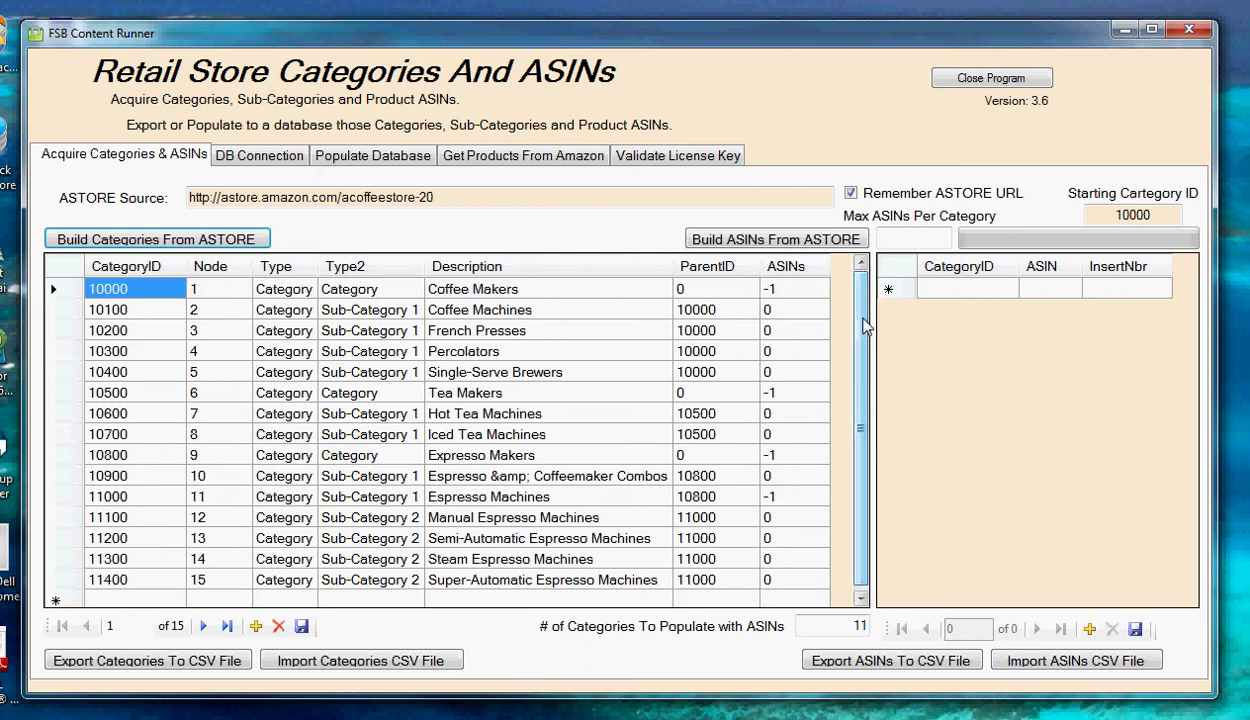
left_click(138, 299)
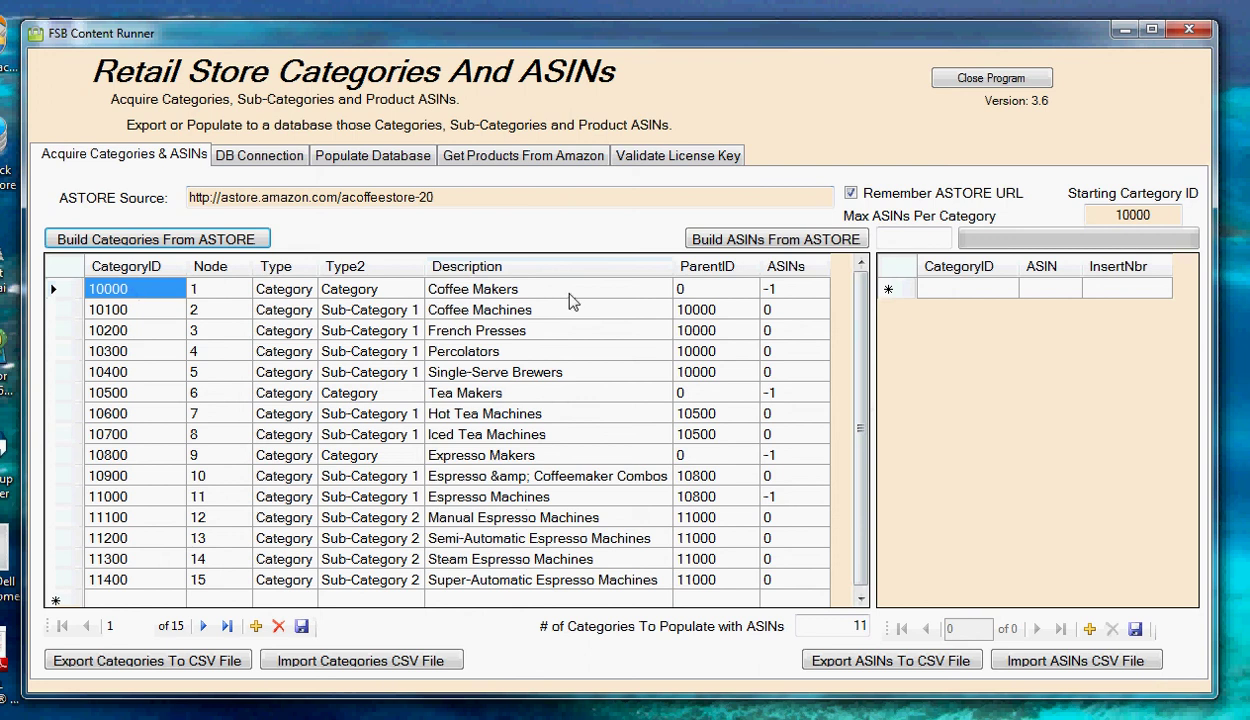
Step: Set the starting category ID to 20000 and rebuild the categories from the aStore
left_click(1118, 216)
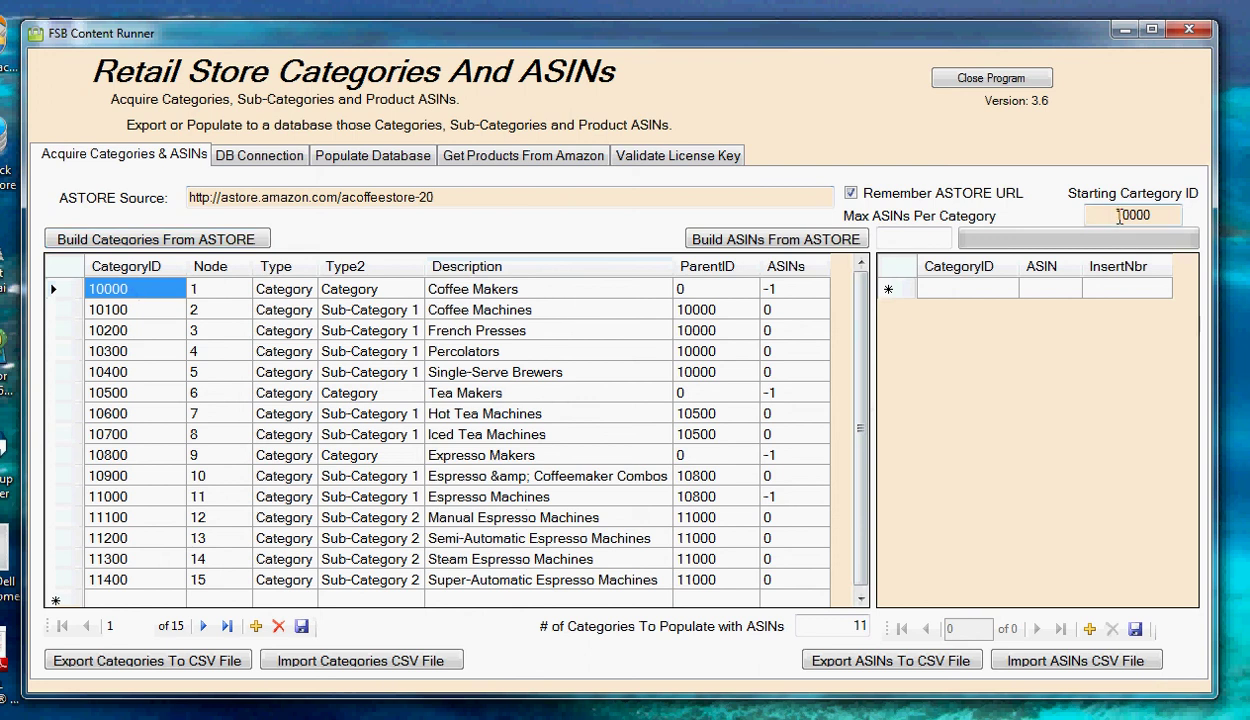
left_click_drag(1119, 216, 1094, 210)
type("2")
left_click(220, 241)
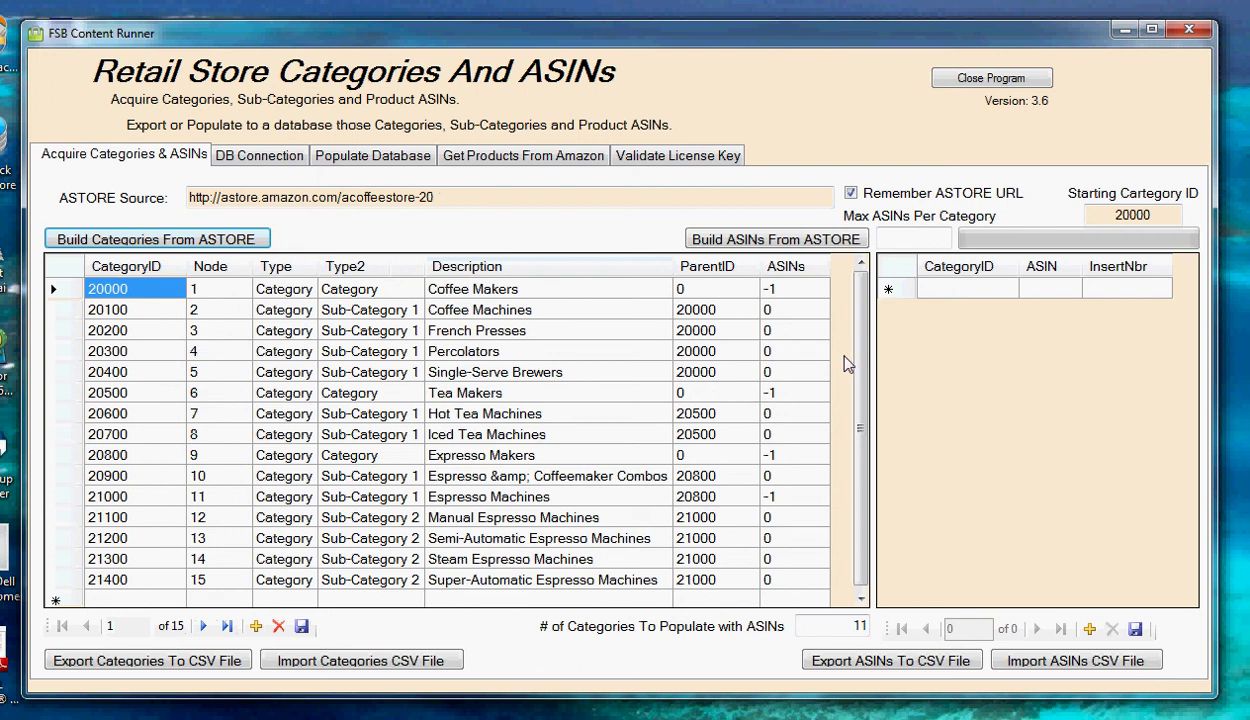
scroll(862, 395, "down", 1)
scroll(852, 313, "up", 1)
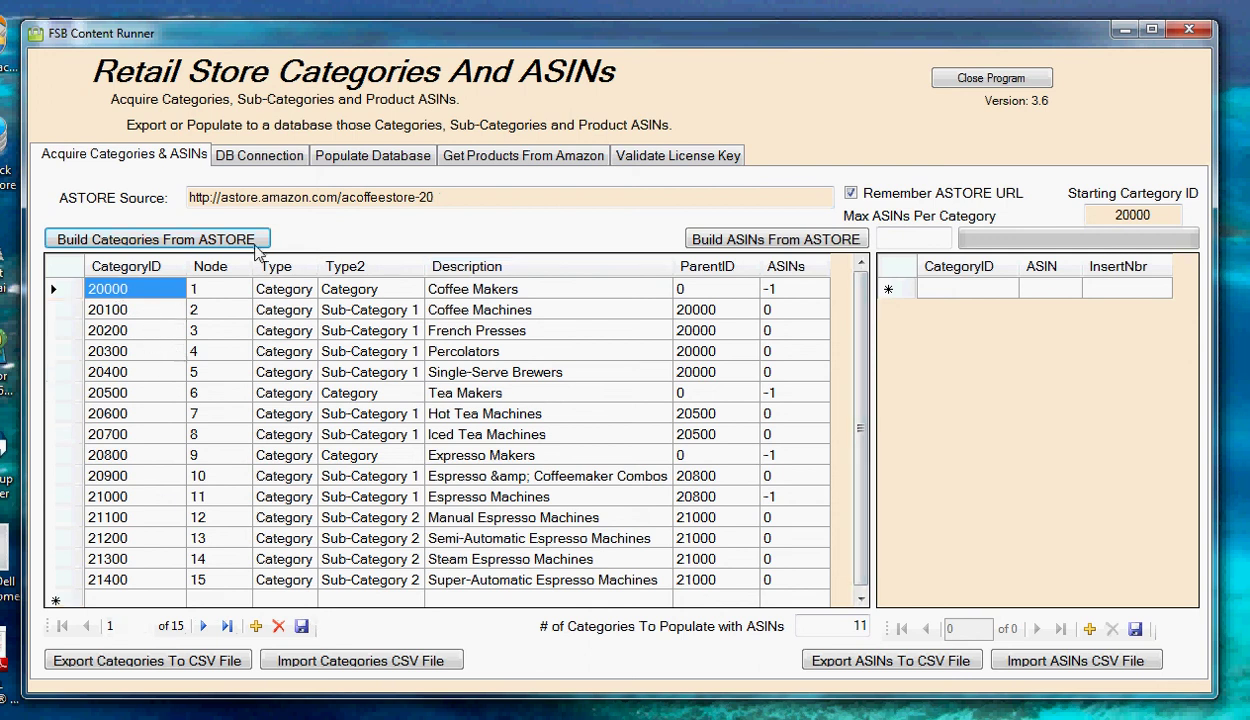
Step: Test and select the Coffee store's database connection
left_click(255, 160)
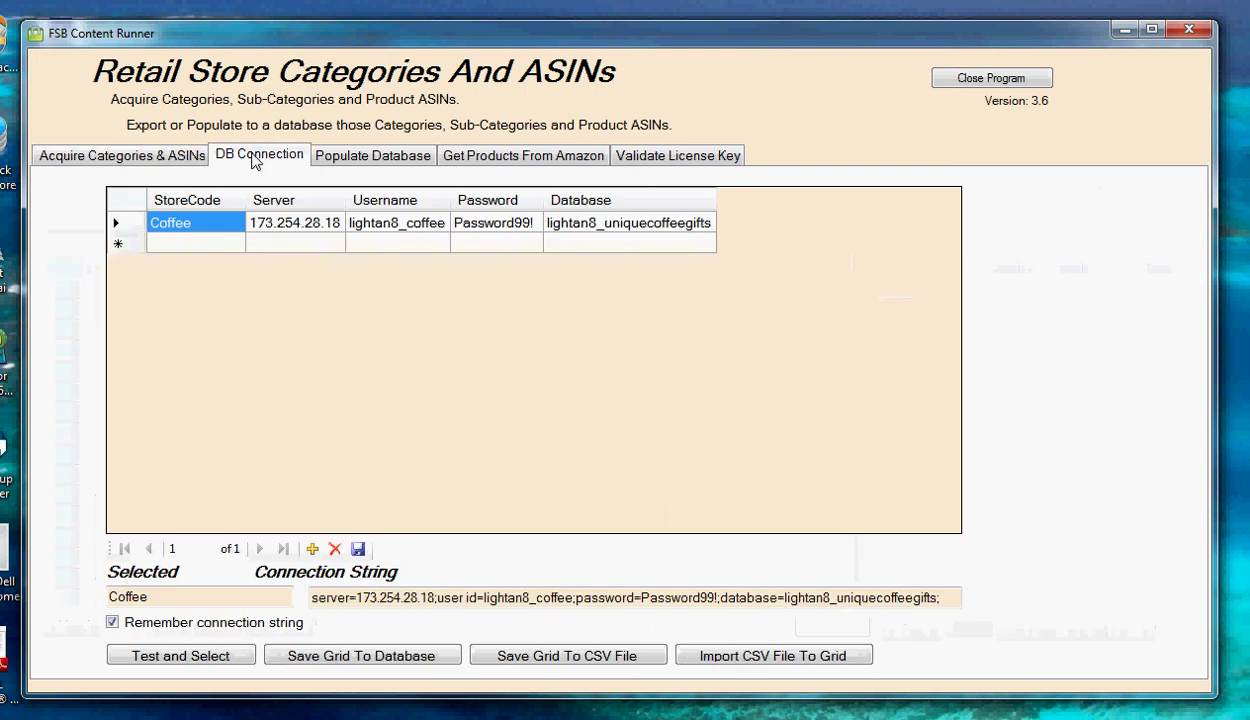
left_click(168, 665)
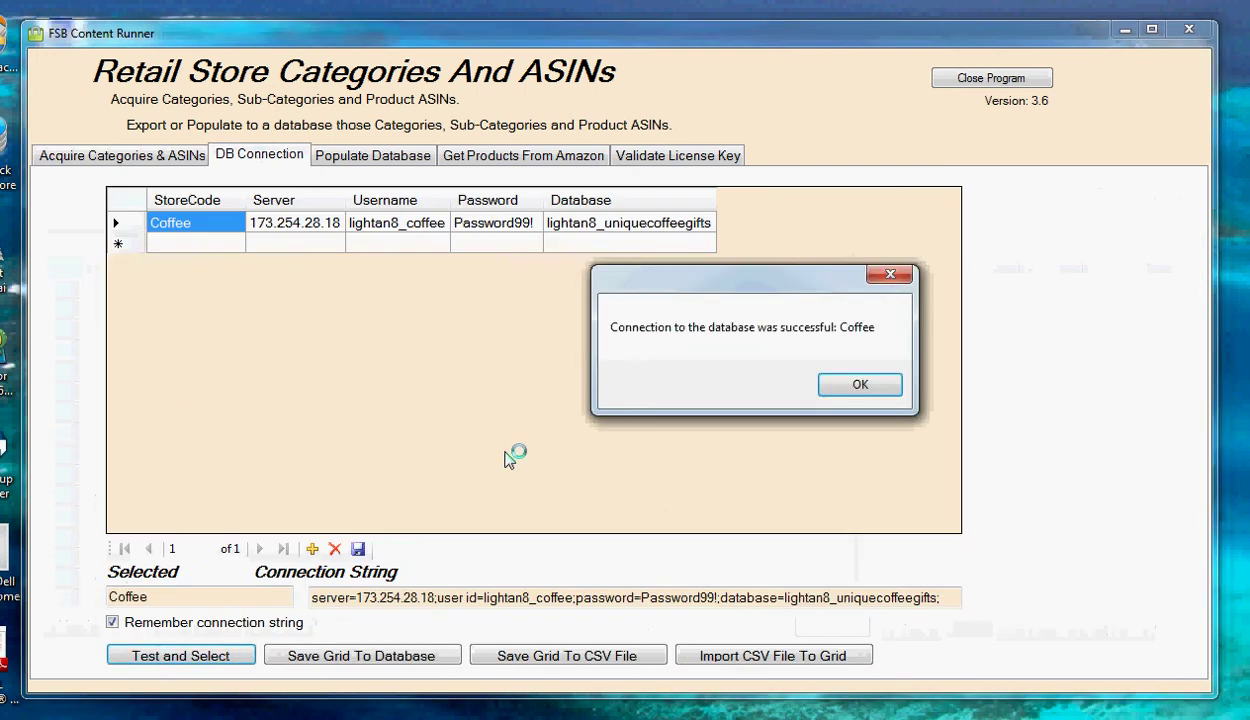
left_click(854, 385)
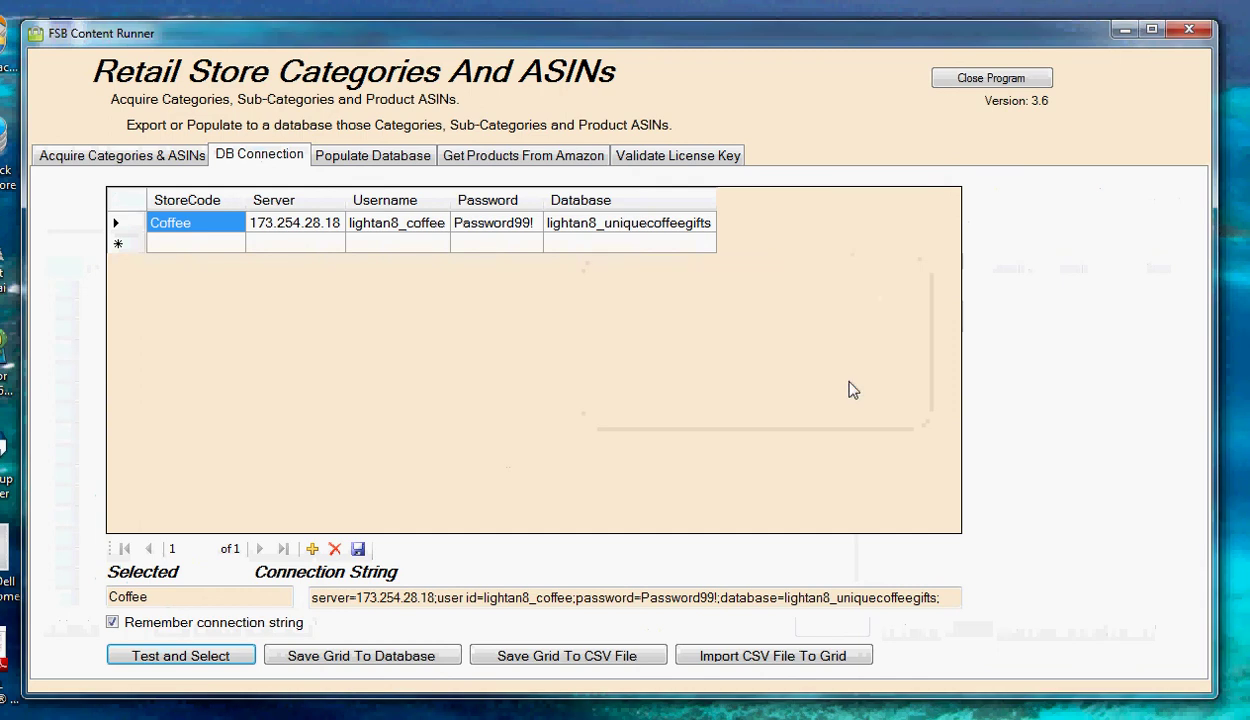
Step: Build the database category rows for the Coffee target database
left_click(362, 158)
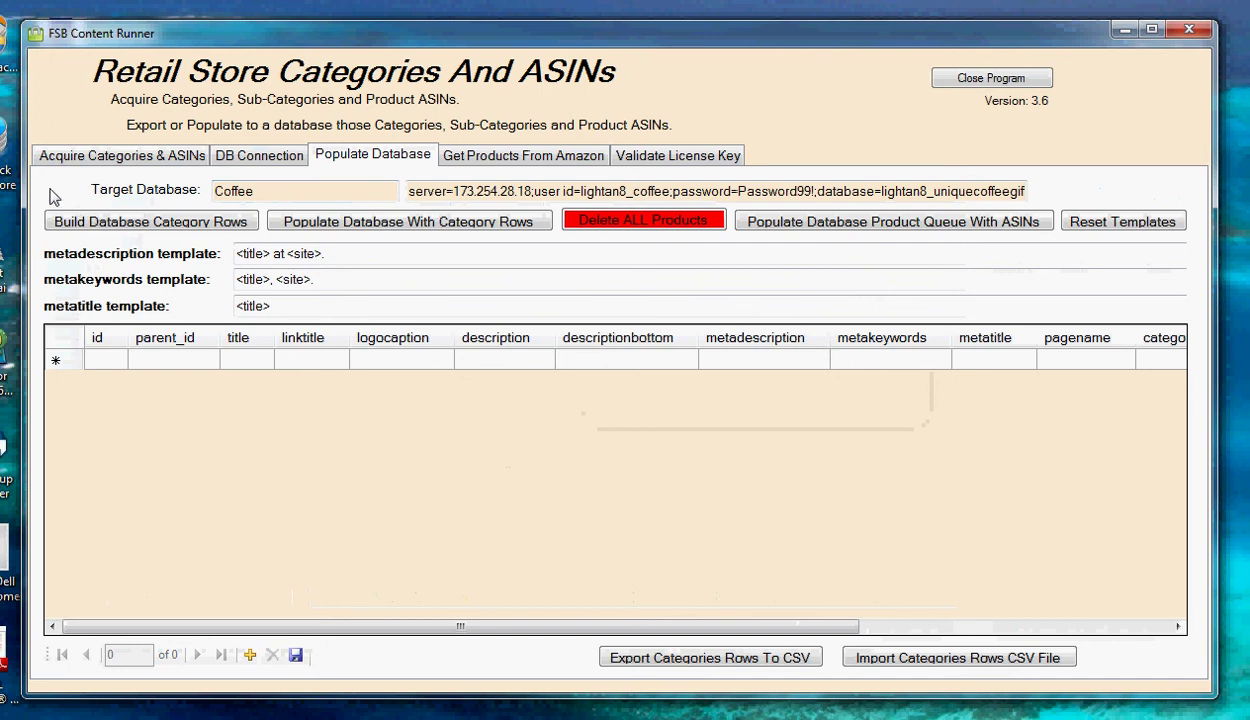
left_click(104, 230)
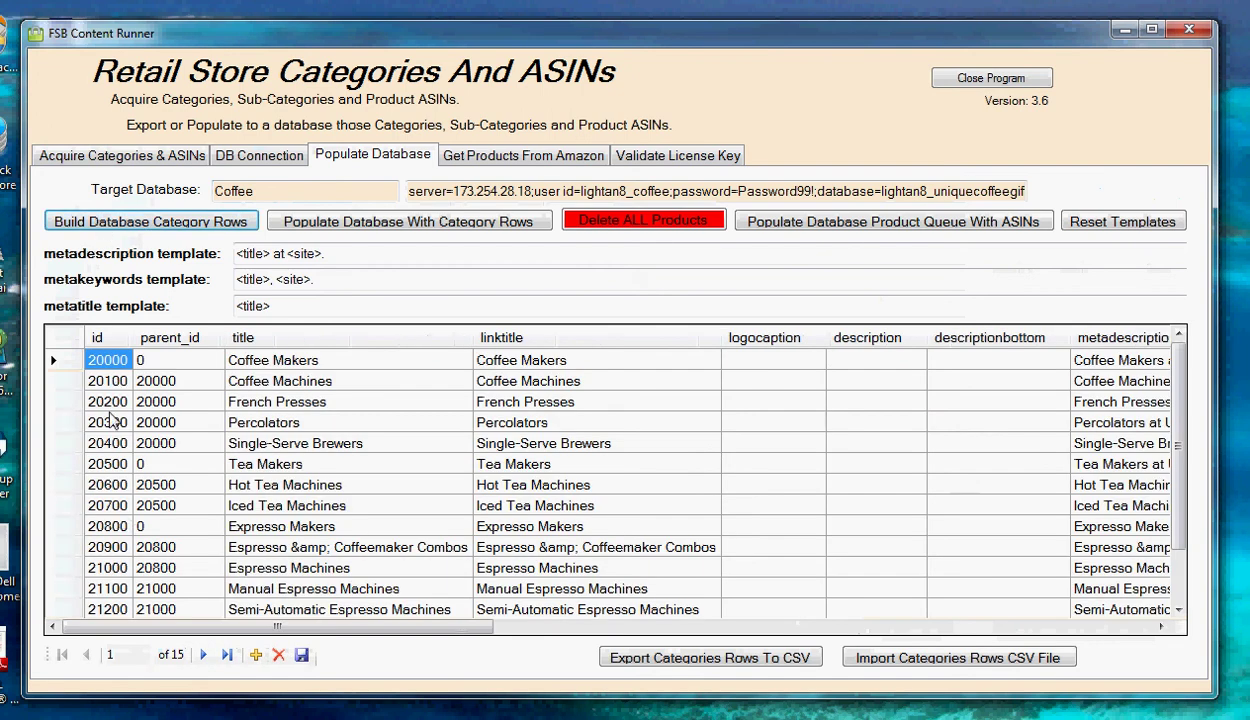
Step: Populate the Coffee database with the category rows, accepting the deletion of existing rows with IDs of 20000 and above
left_click_drag(220, 627, 174, 598)
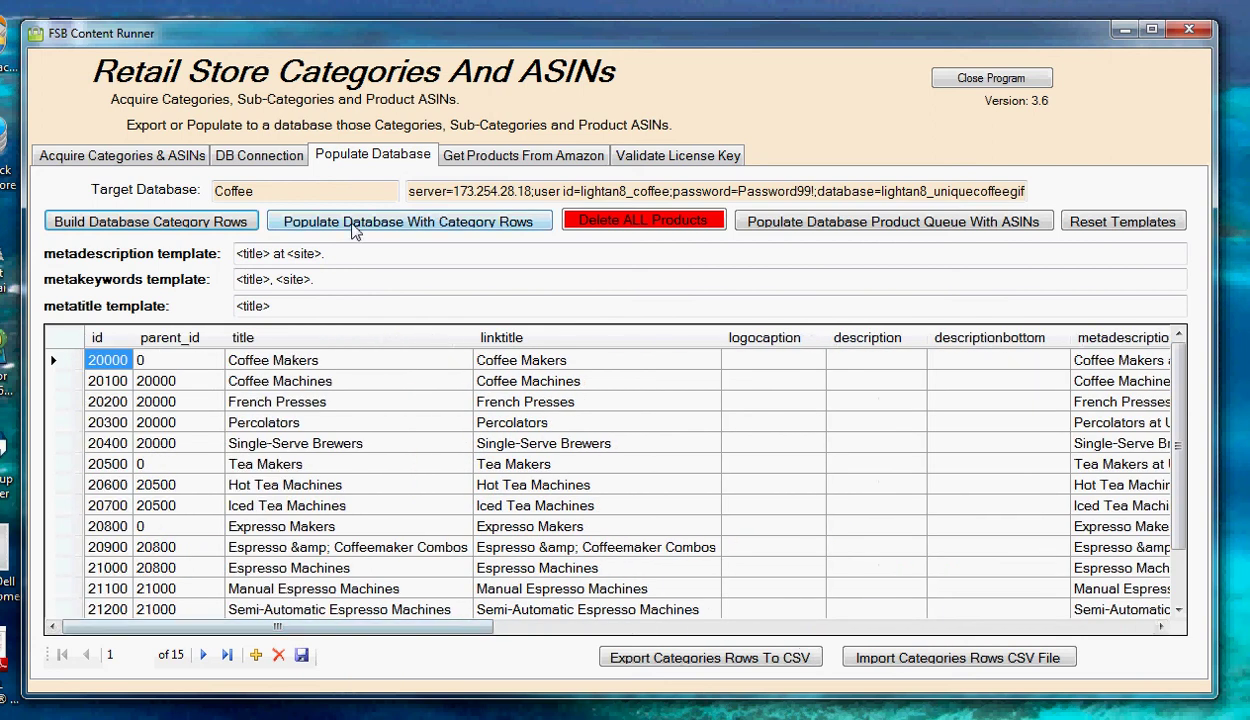
left_click(354, 231)
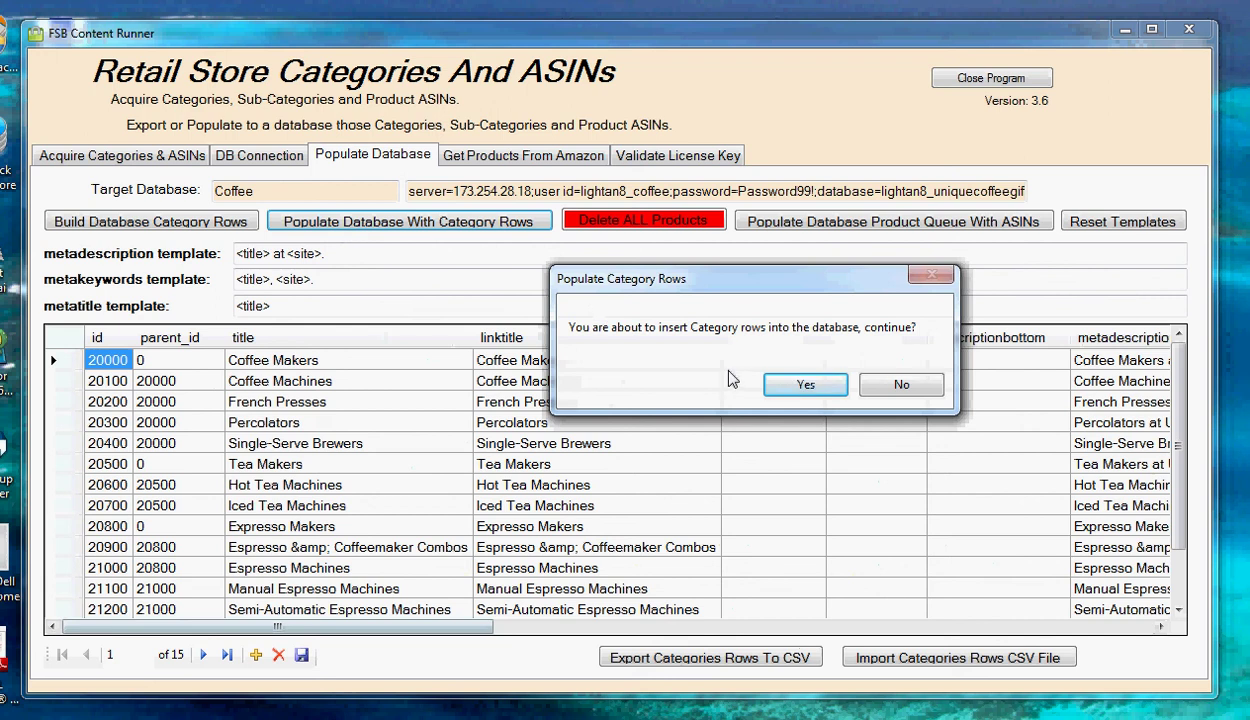
left_click(800, 389)
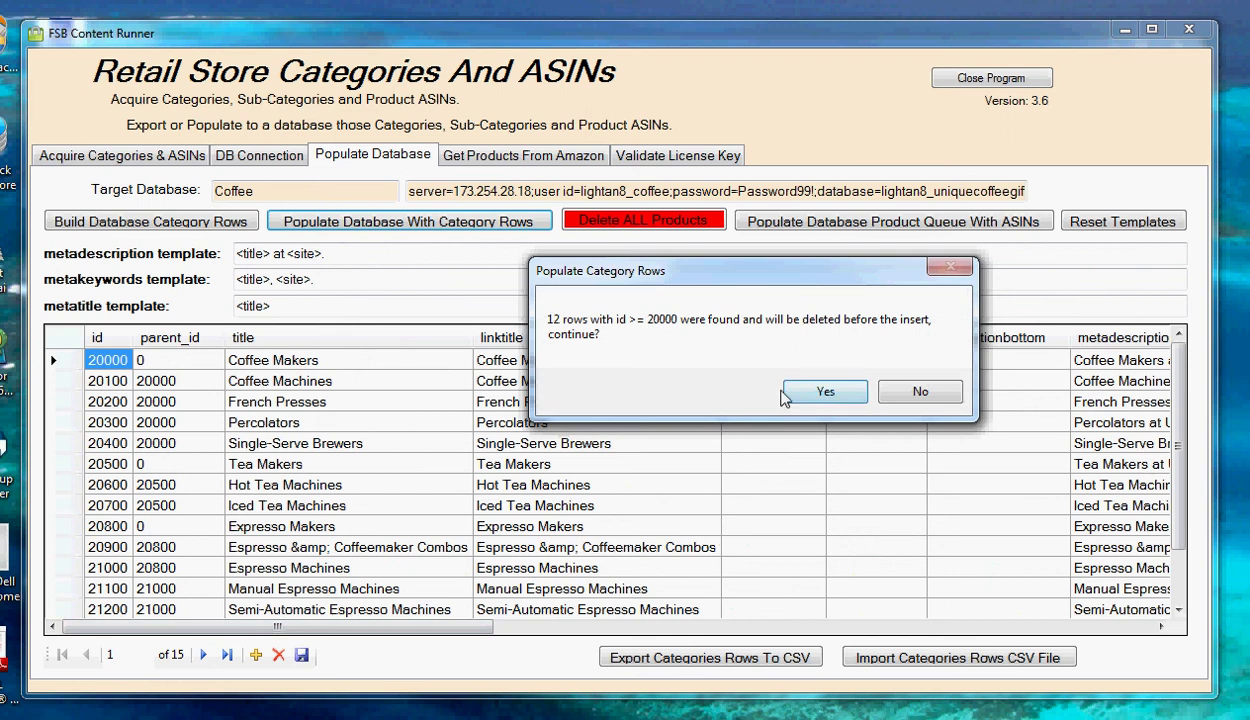
left_click(820, 393)
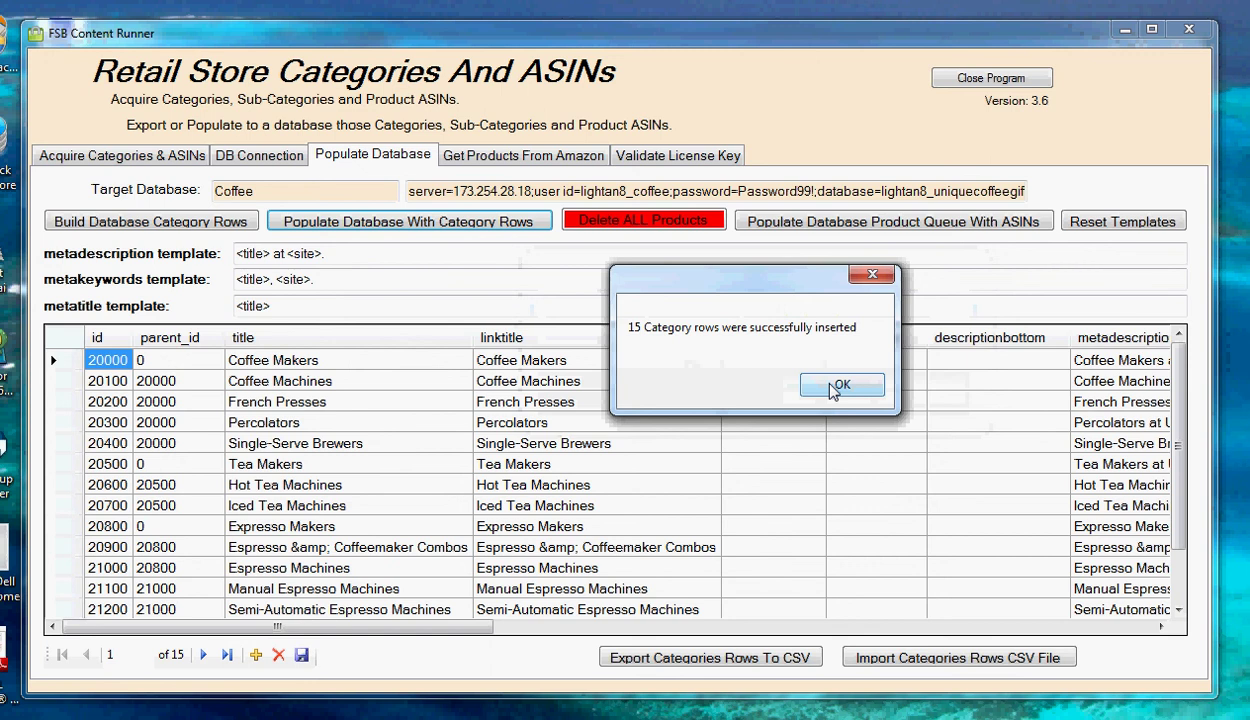
left_click(830, 388)
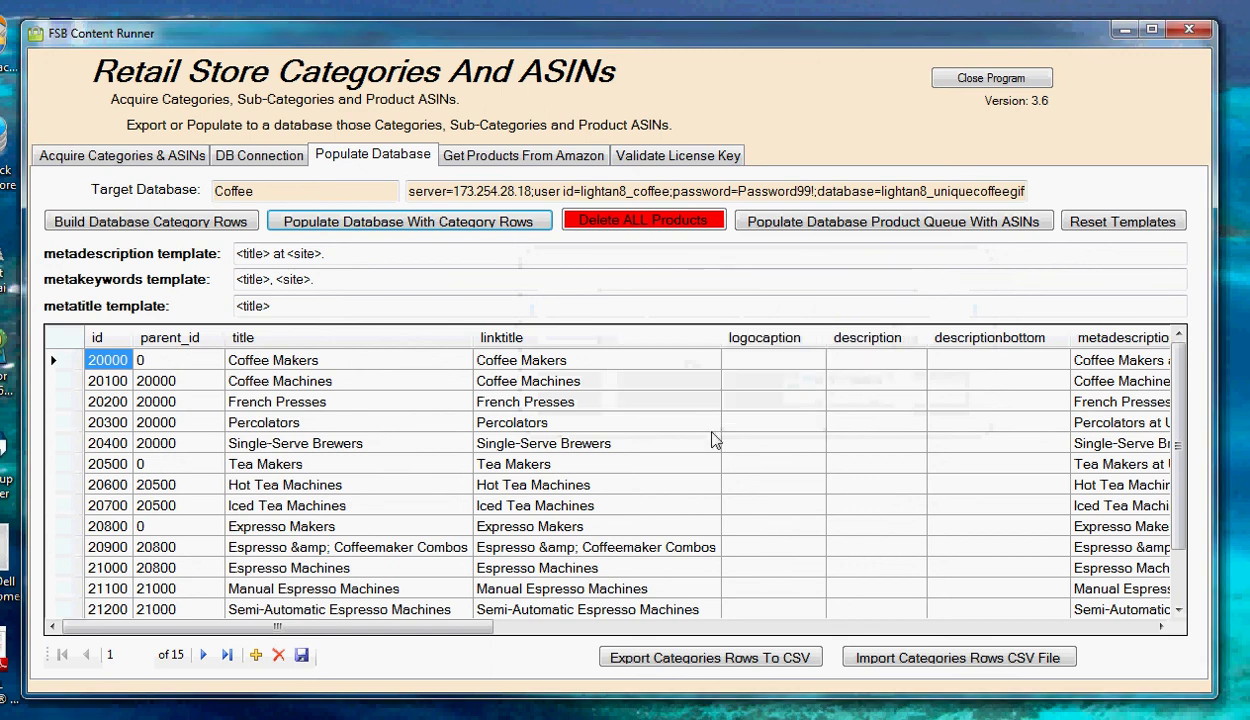
key("alt+Tab")
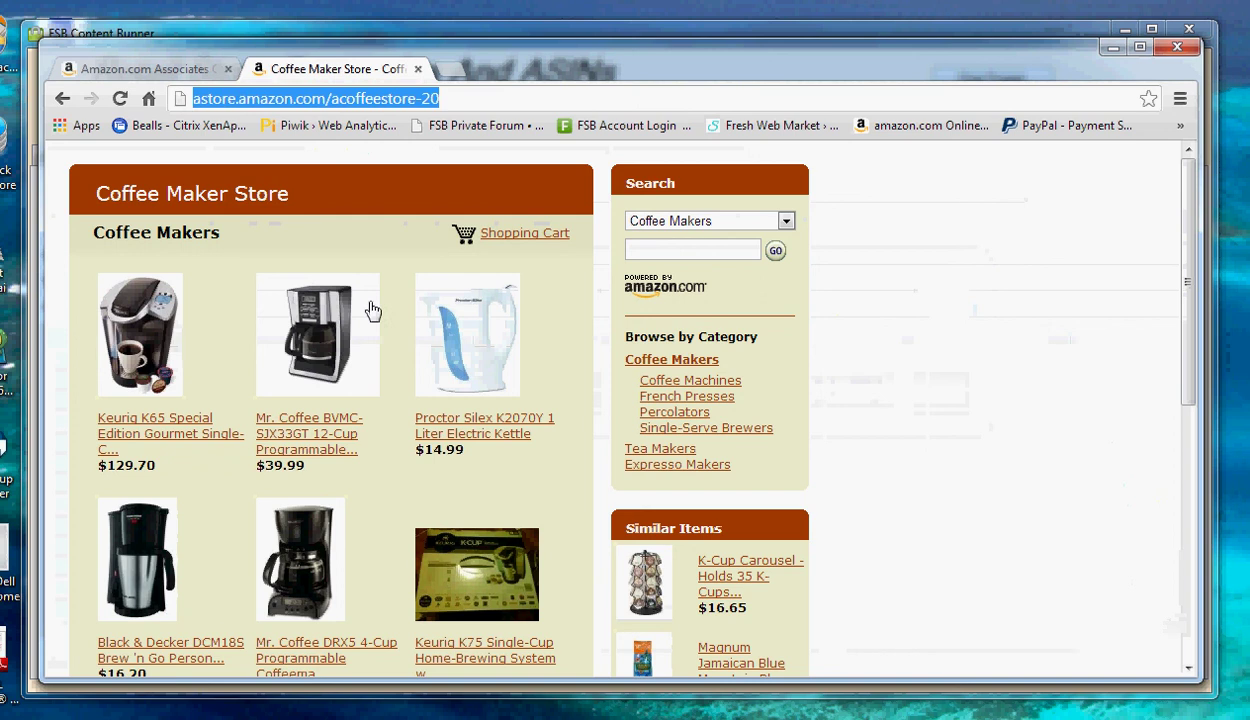
left_click(448, 70)
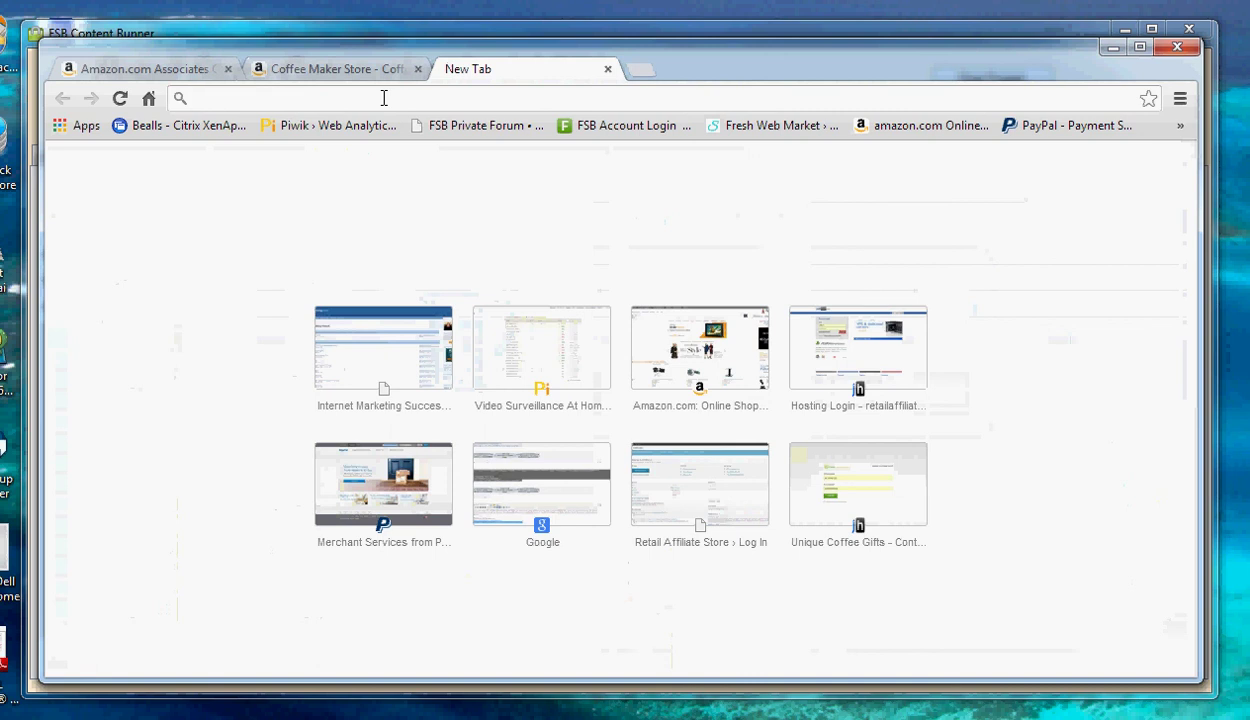
type("www.uniquecoffeegifts.com")
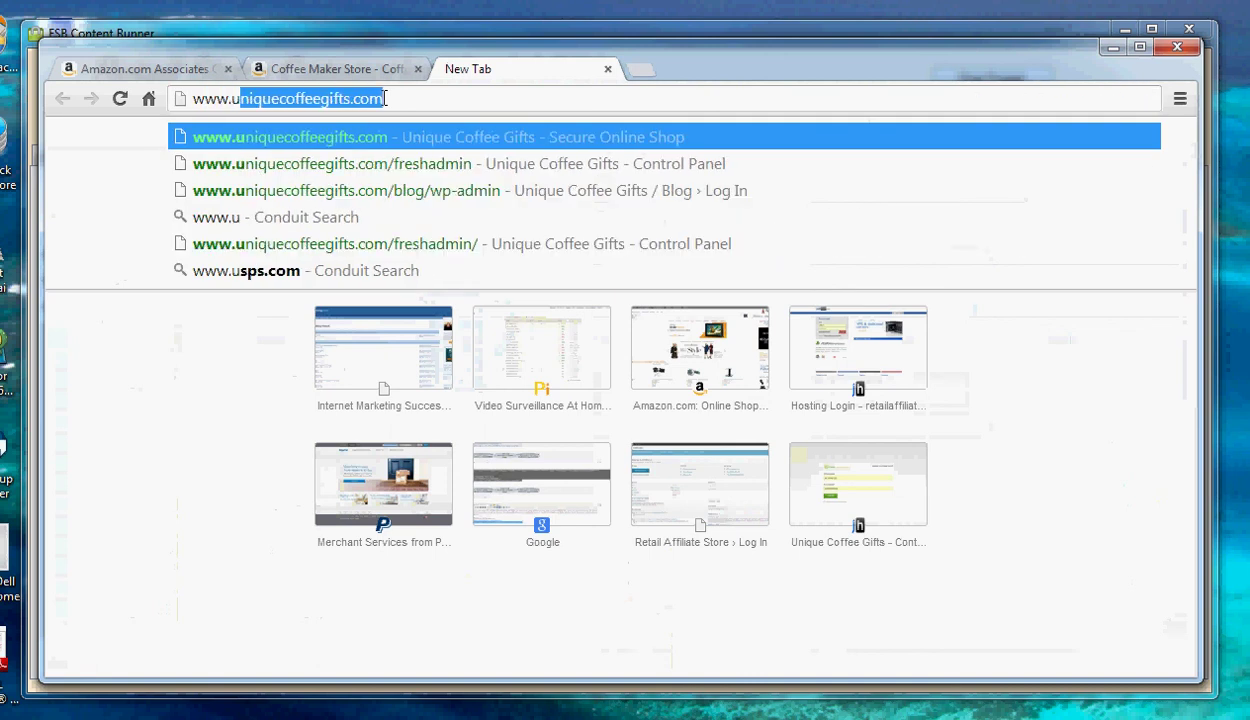
key("Right")
type("/fr")
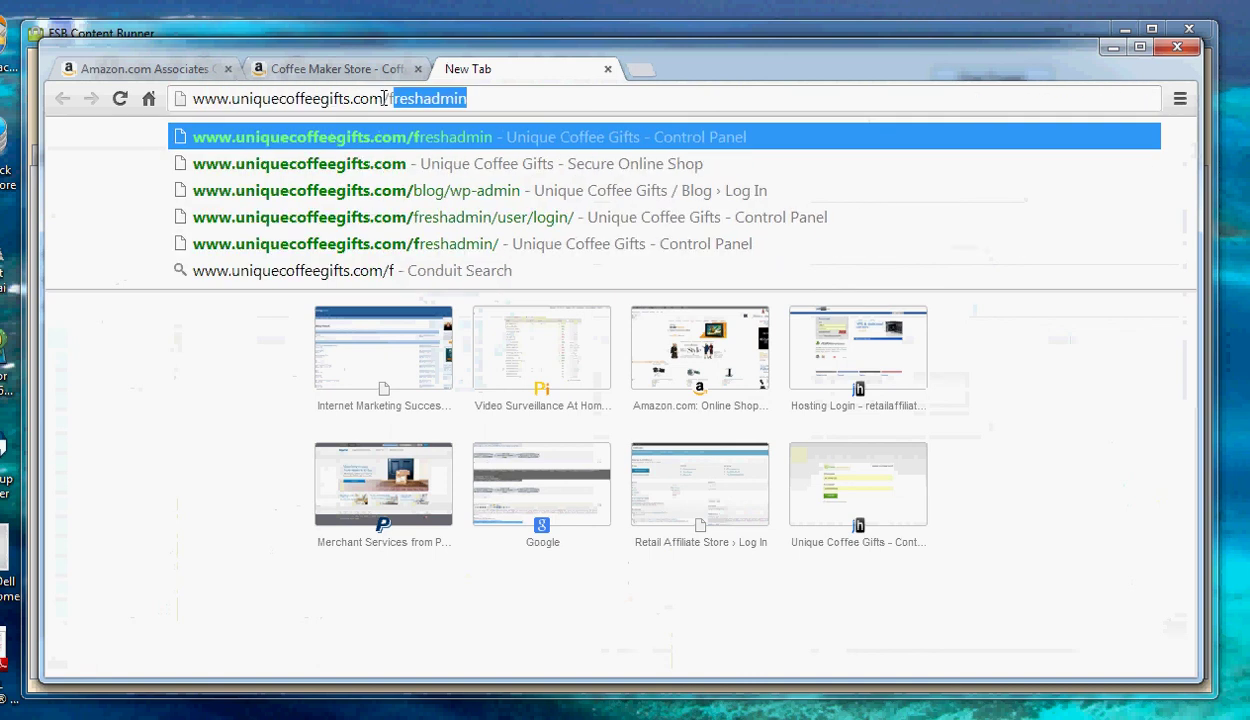
key("Return")
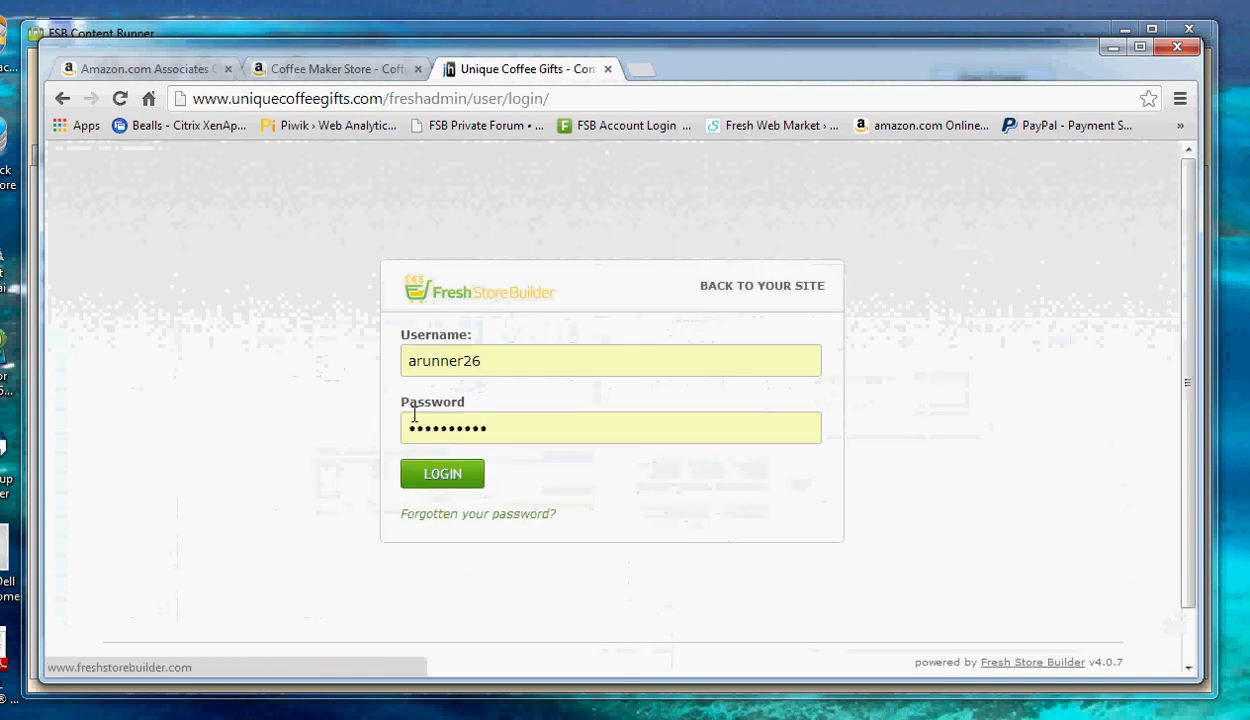
left_click(446, 476)
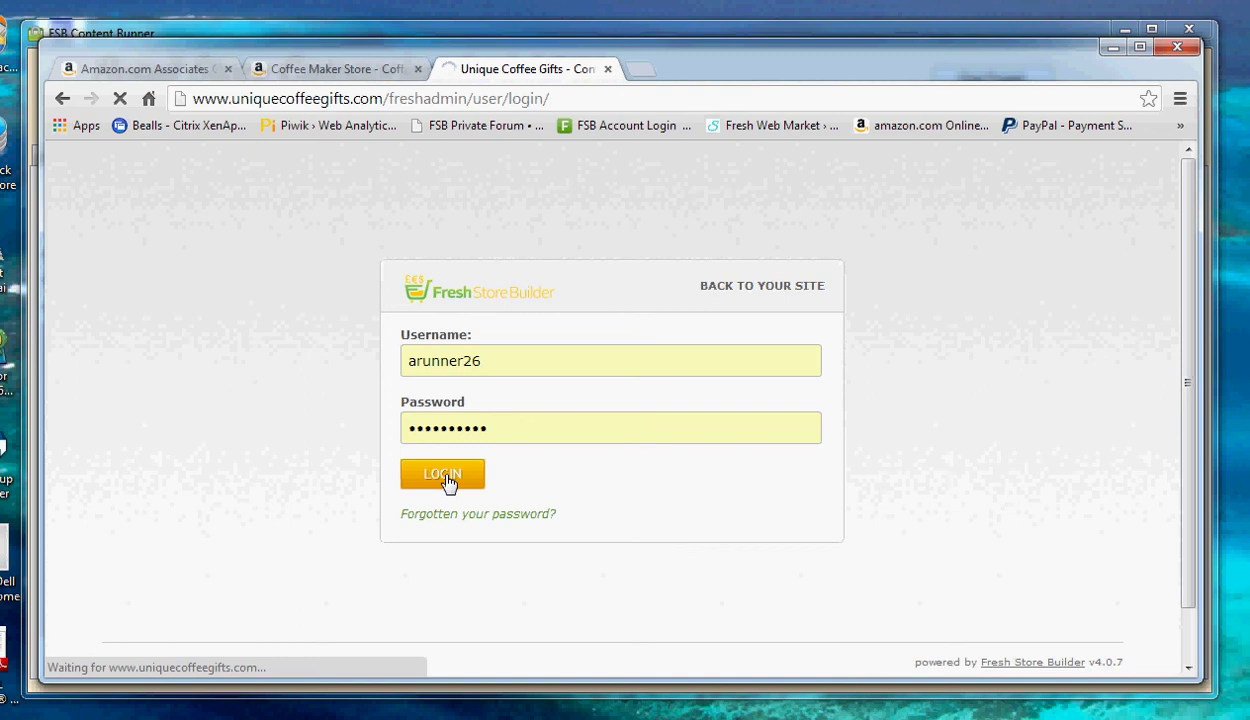
Step: Open the store's category list and examine the inserted coffee, tea and espresso maker categories and their sub-category nesting
mouse_move(295, 192)
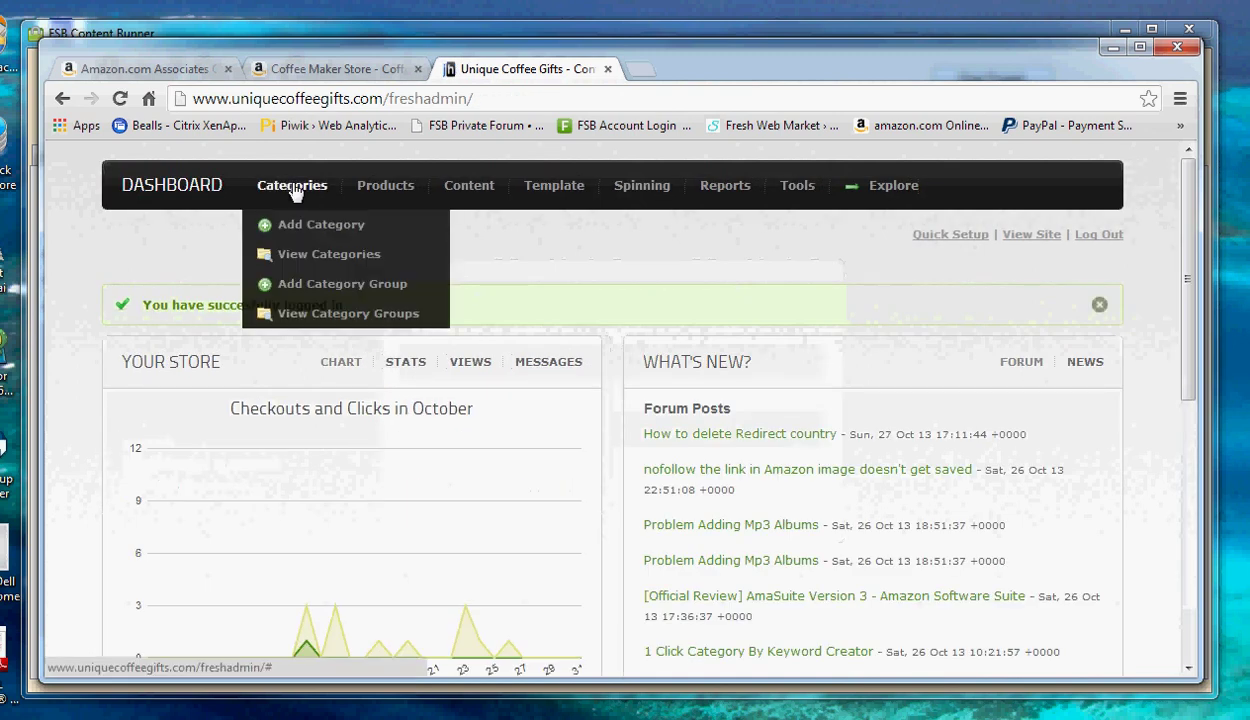
left_click(293, 257)
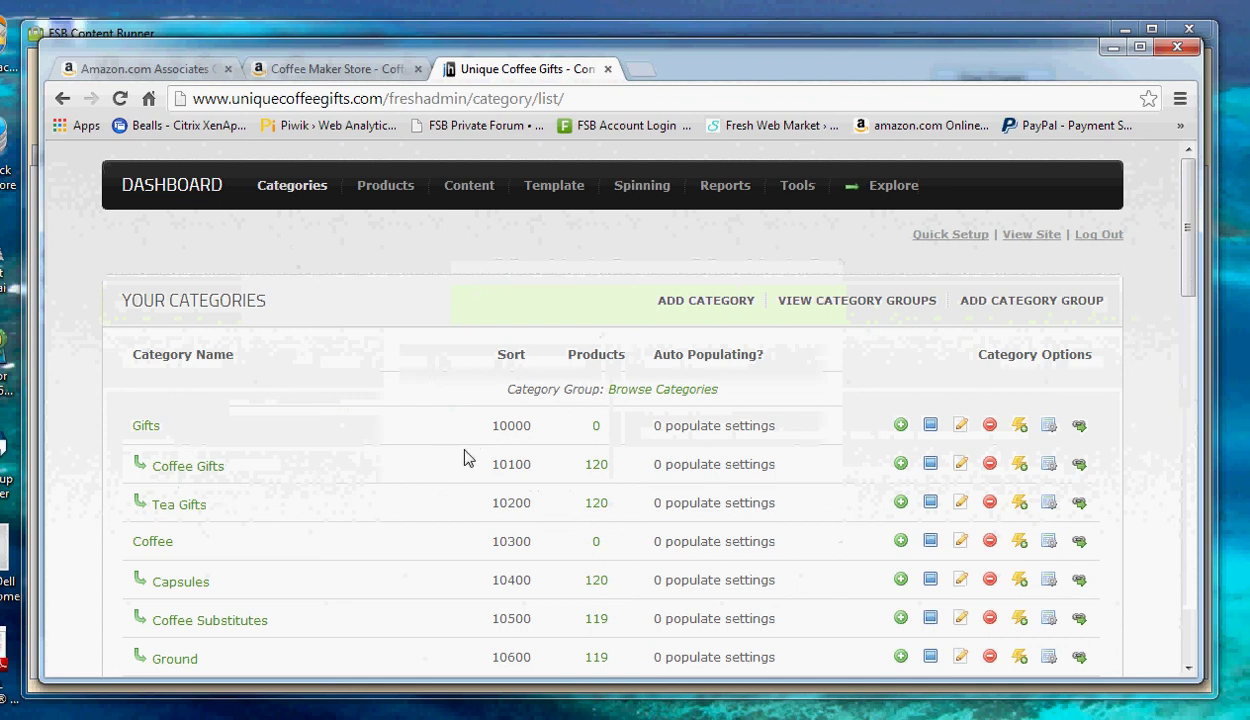
scroll(436, 520, "down", 1)
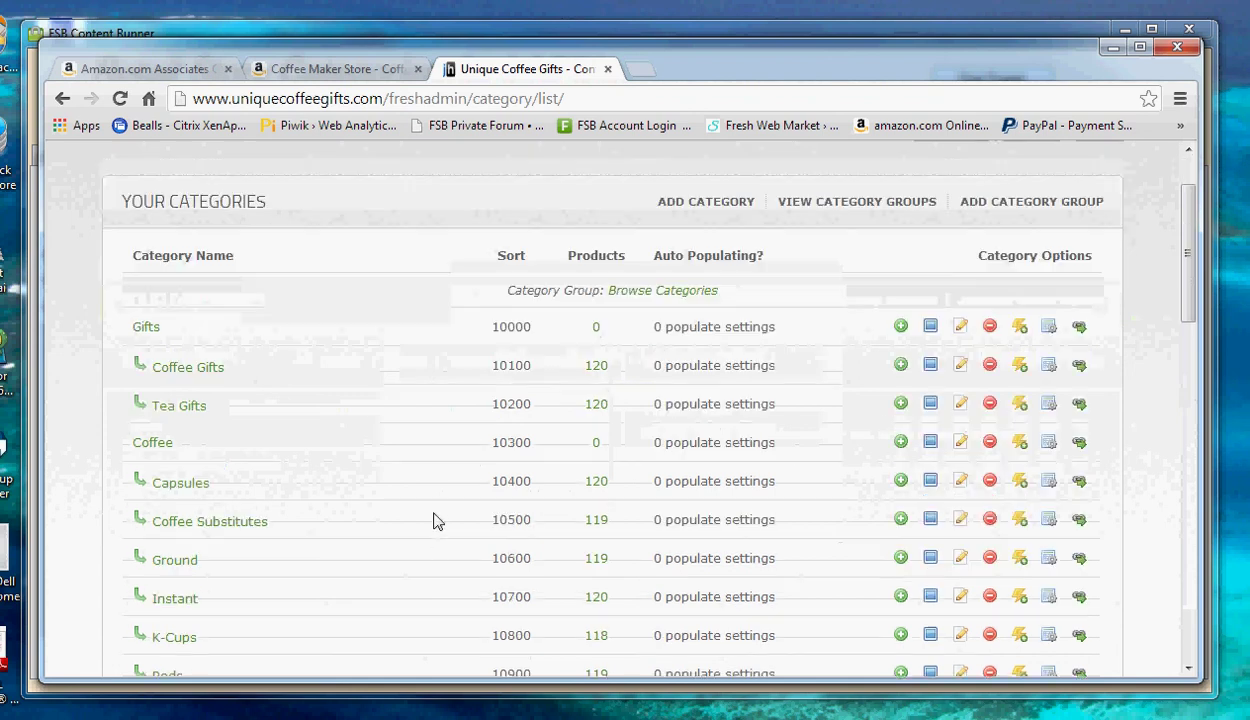
scroll(436, 520, "down", 1)
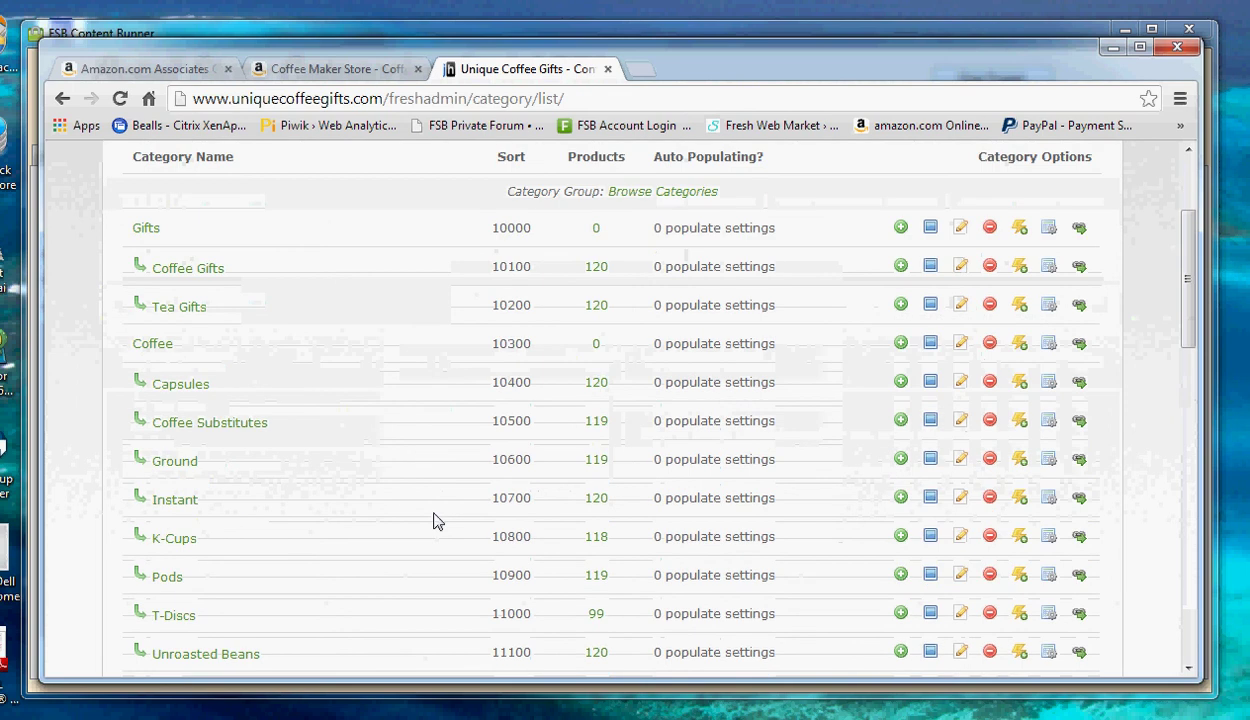
scroll(436, 520, "down", 4)
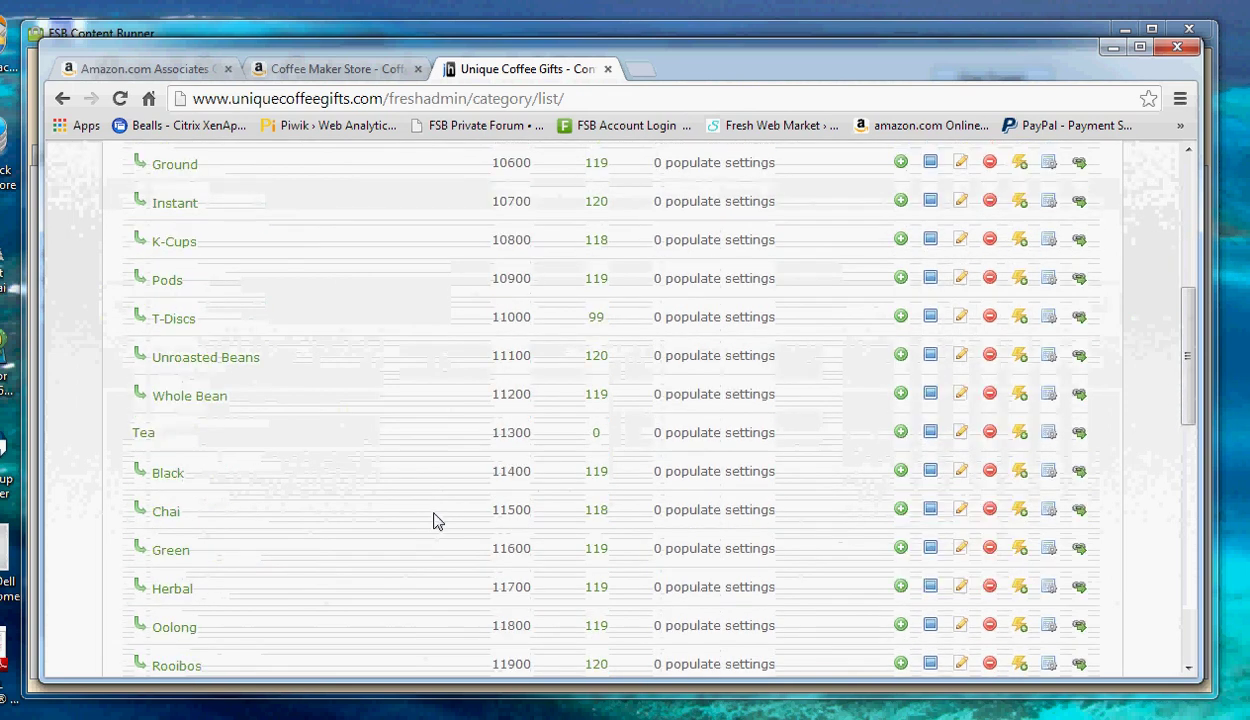
scroll(436, 520, "down", 5)
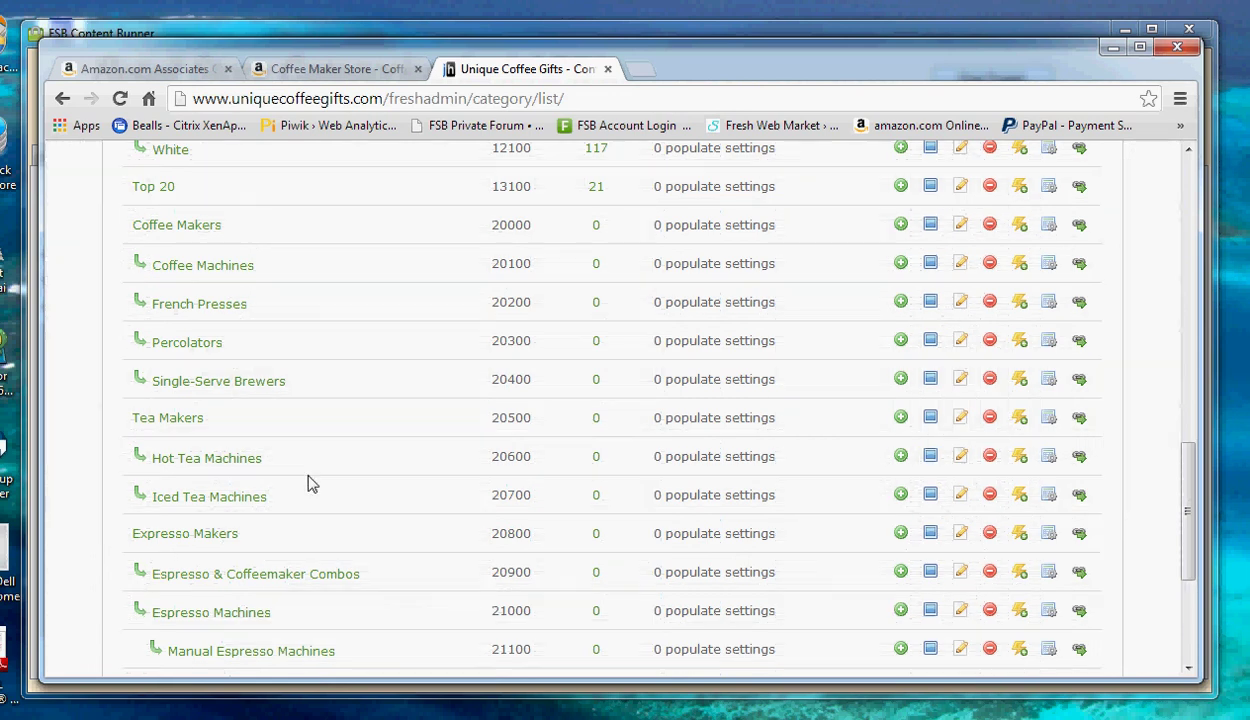
scroll(312, 516, "down", 1)
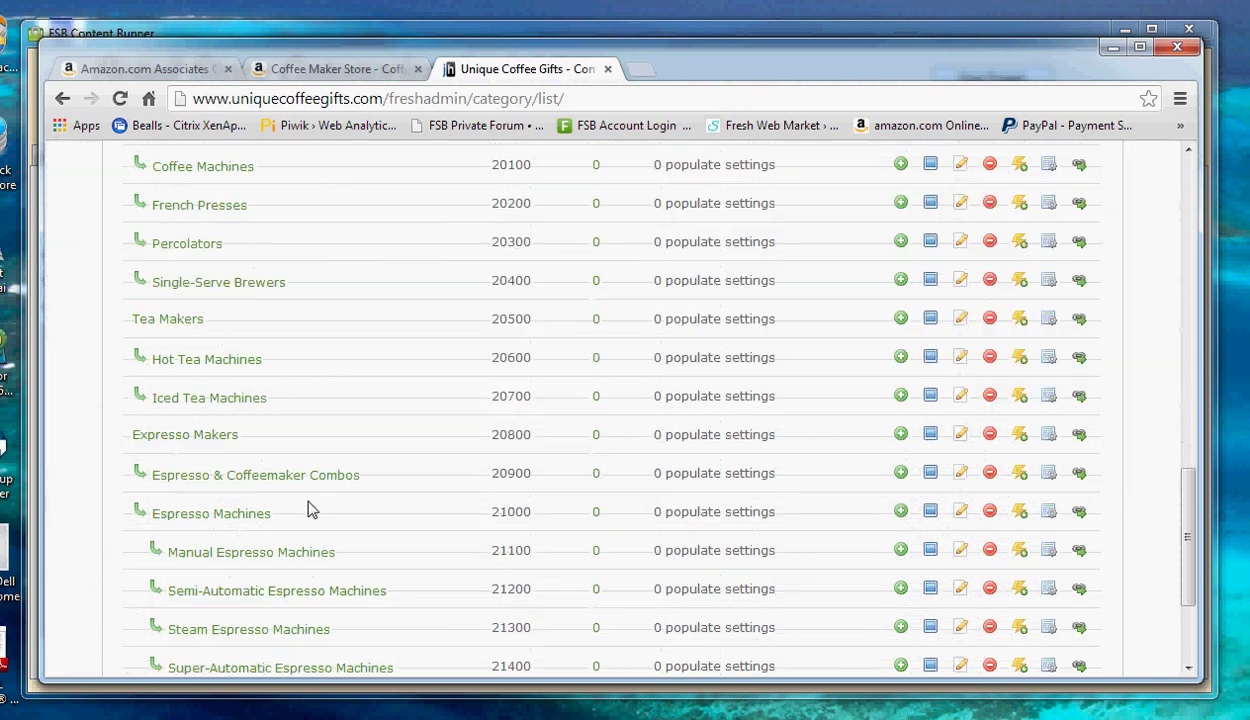
scroll(310, 509, "down", 1)
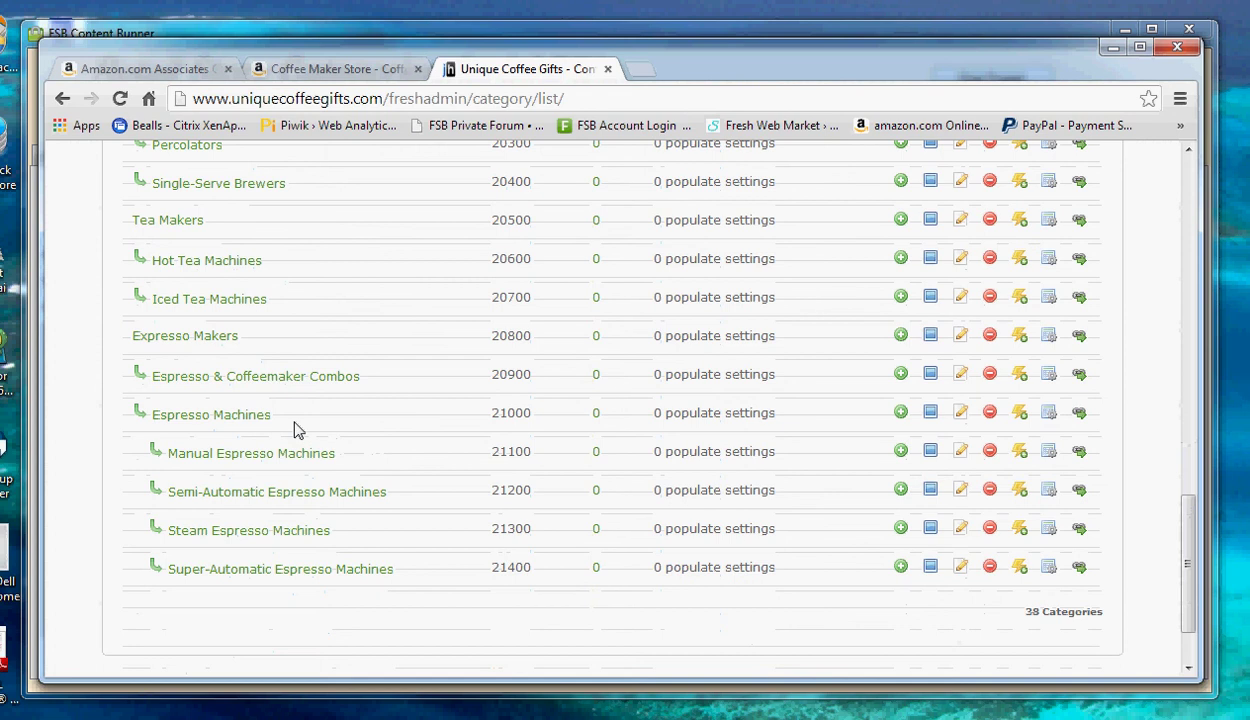
scroll(405, 453, "up", 3)
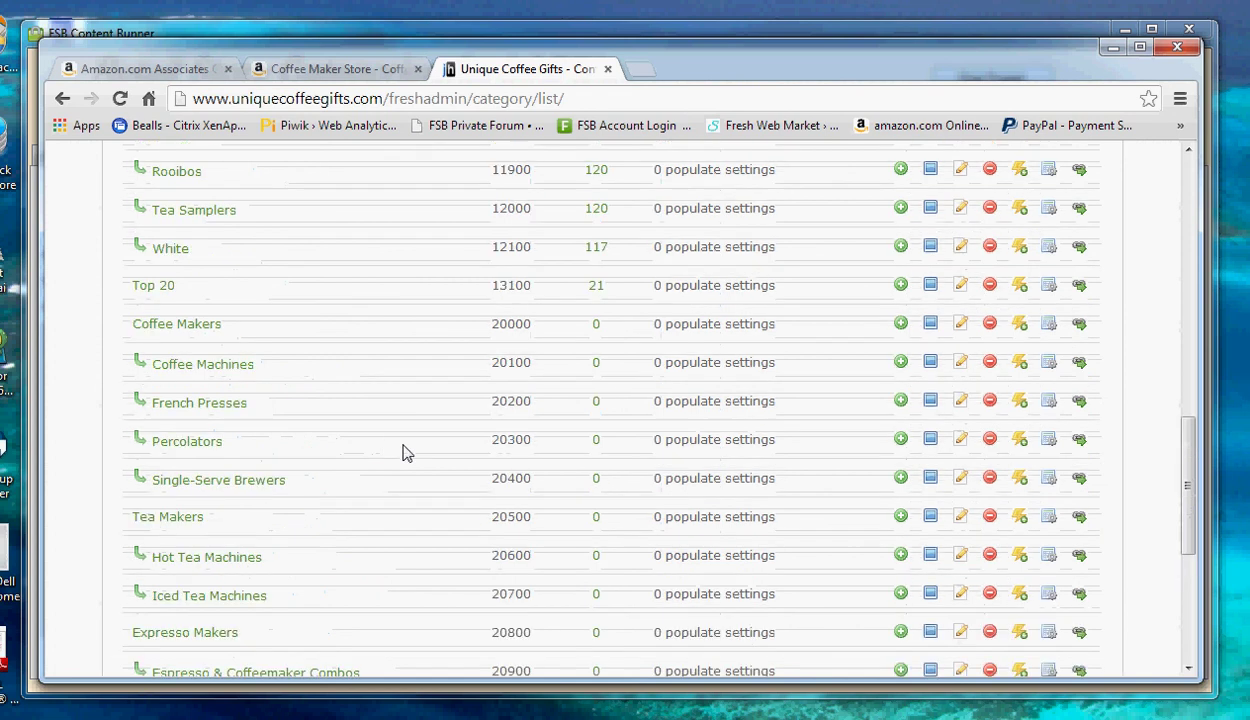
scroll(405, 453, "up", 10)
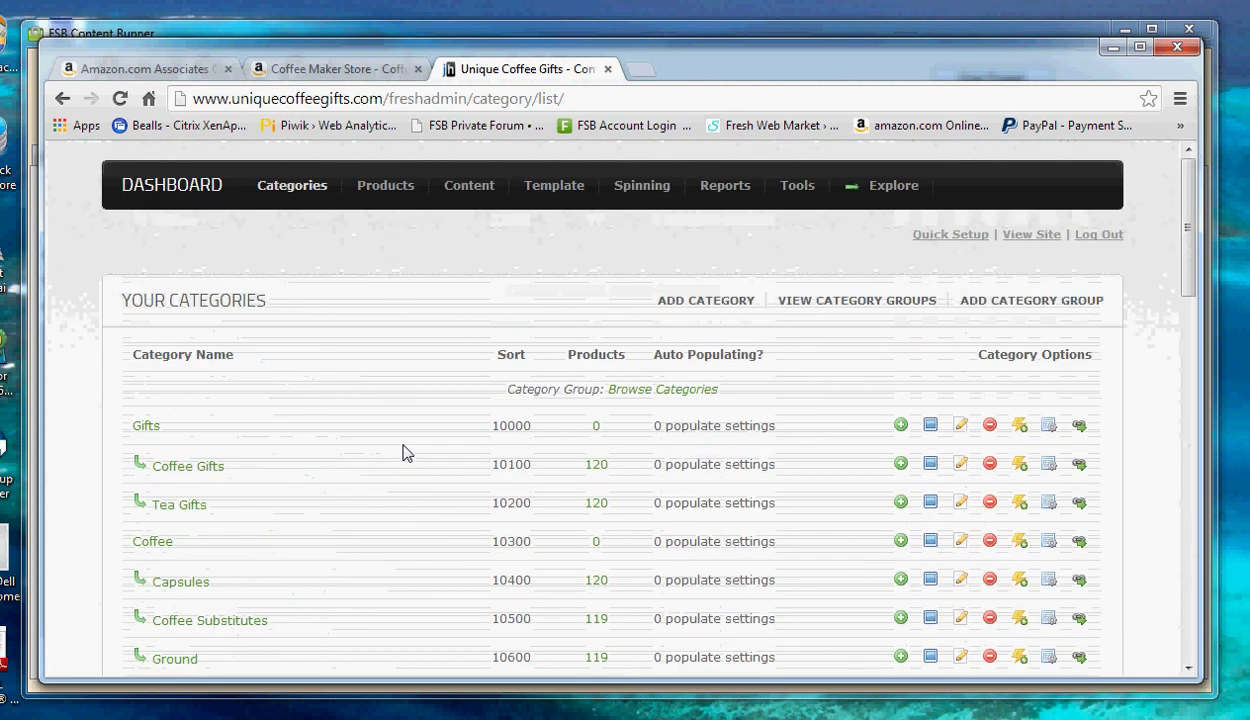